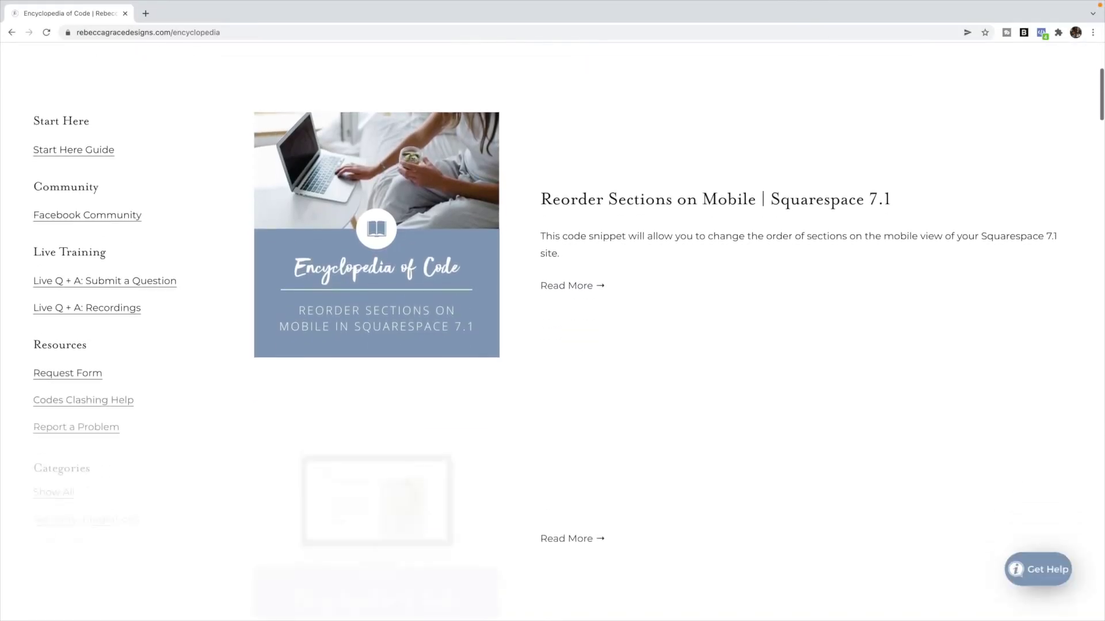
Step: Scroll down through the Encyclopedia of Code snippet listing
scroll(553, 310, "down", 10)
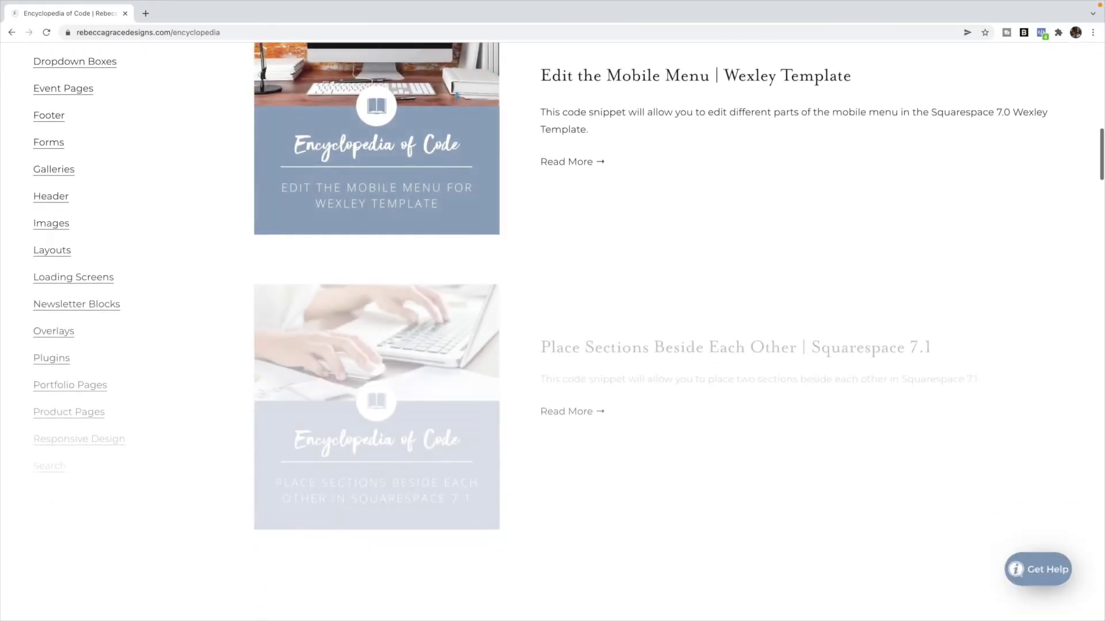
scroll(553, 311, "down", 12)
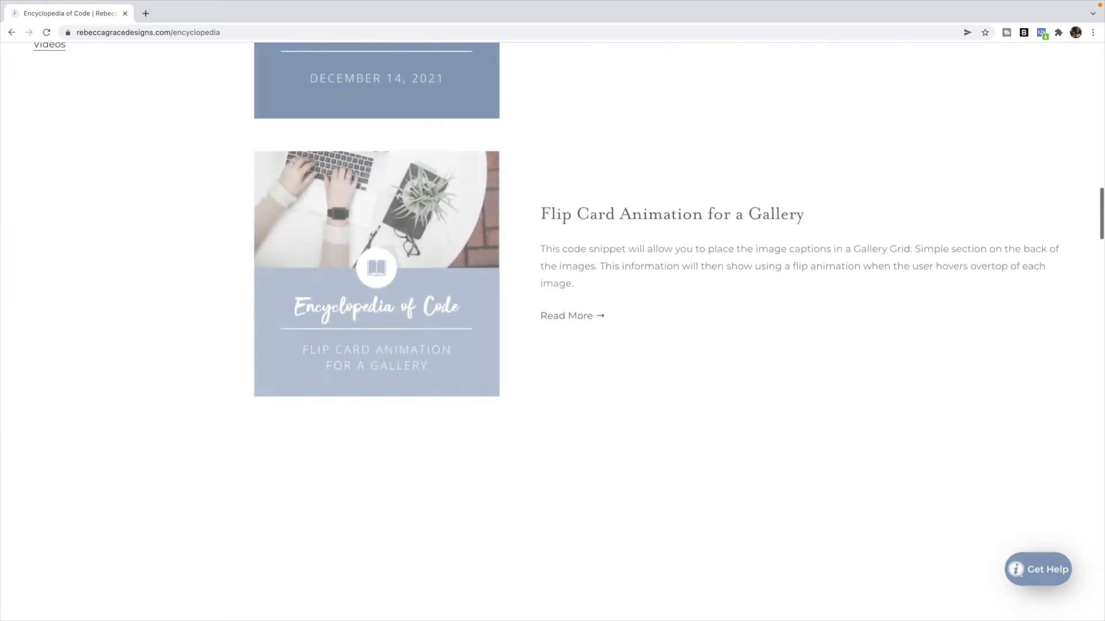
scroll(553, 311, "down", 11)
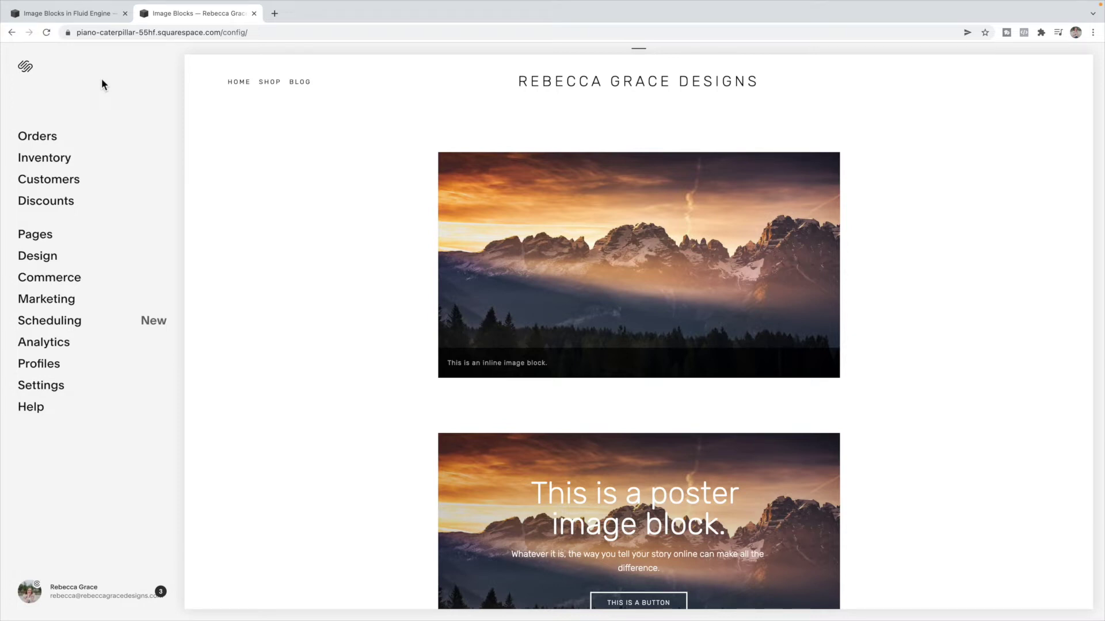
Step: Scroll through the card, overlap, collage and stacked image examples, then close the example tab
mouse_move(519, 270)
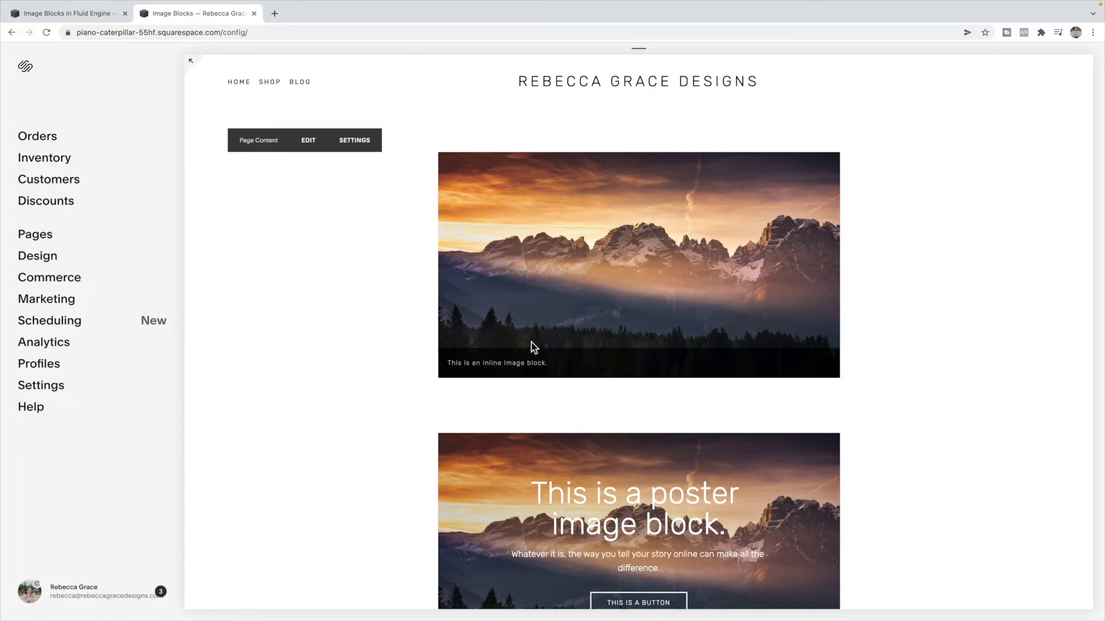
scroll(531, 345, "down", 5)
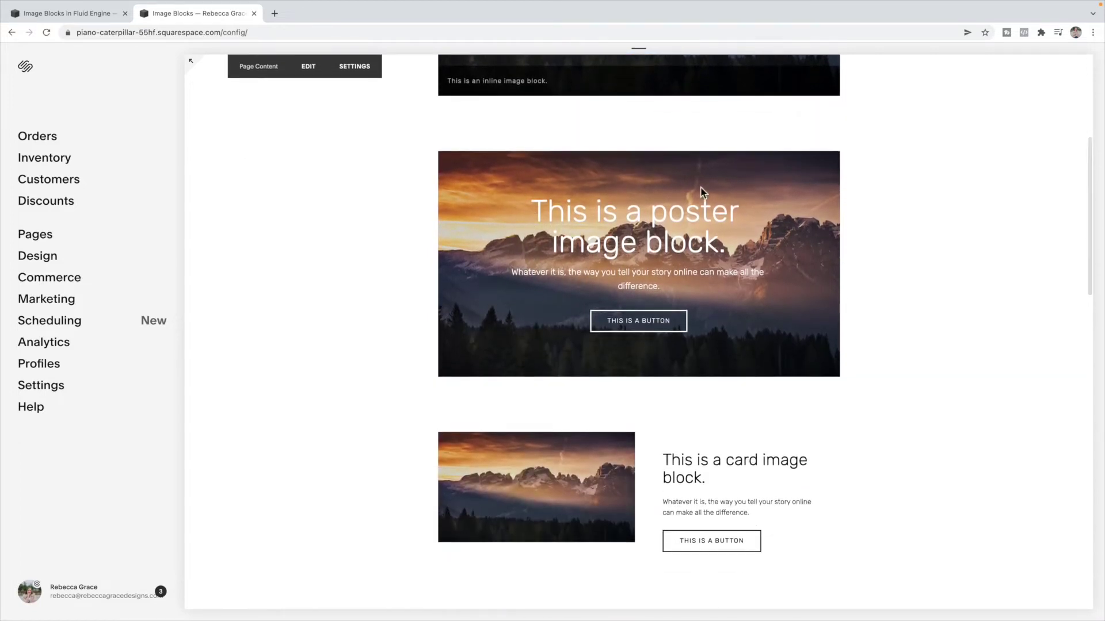
scroll(790, 371, "down", 3)
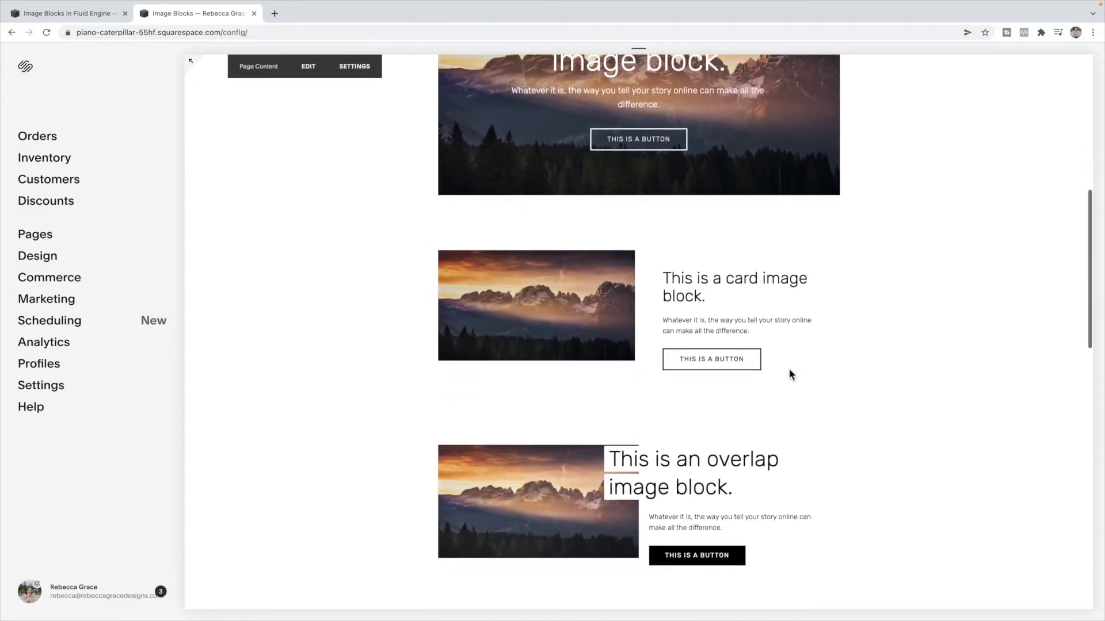
scroll(789, 374, "down", 1)
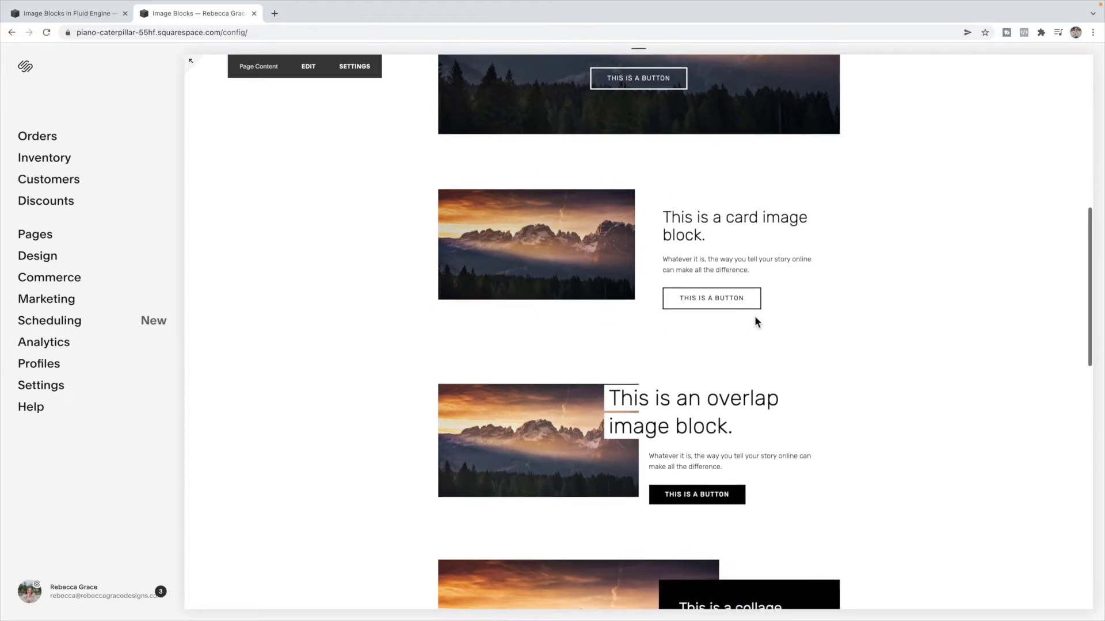
scroll(754, 315, "down", 2)
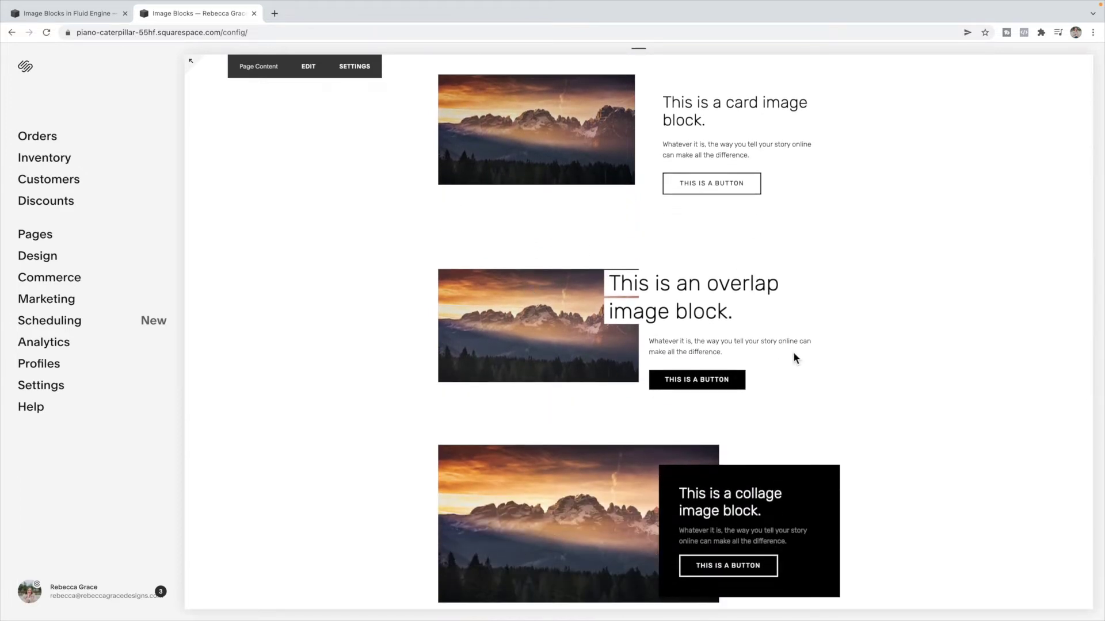
scroll(794, 355, "down", 4)
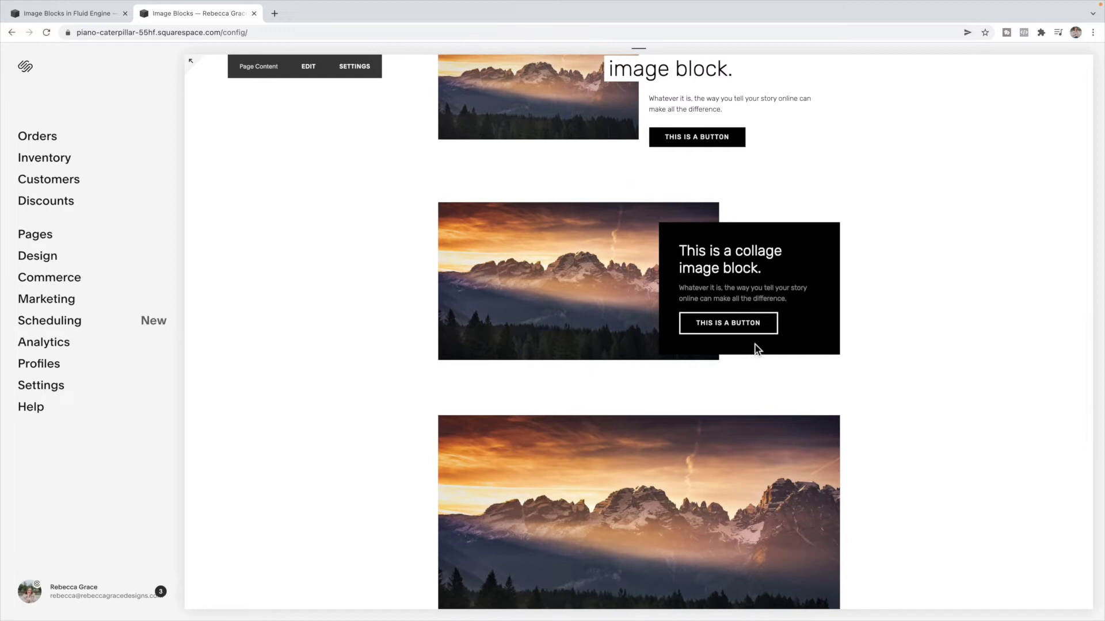
scroll(754, 344, "down", 4)
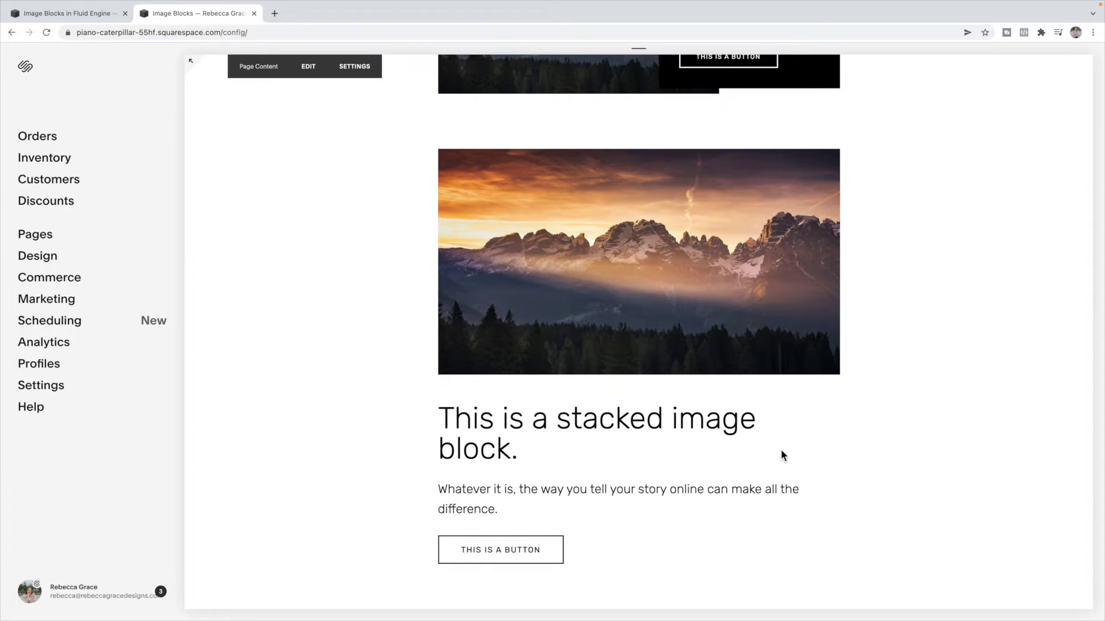
left_click(254, 14)
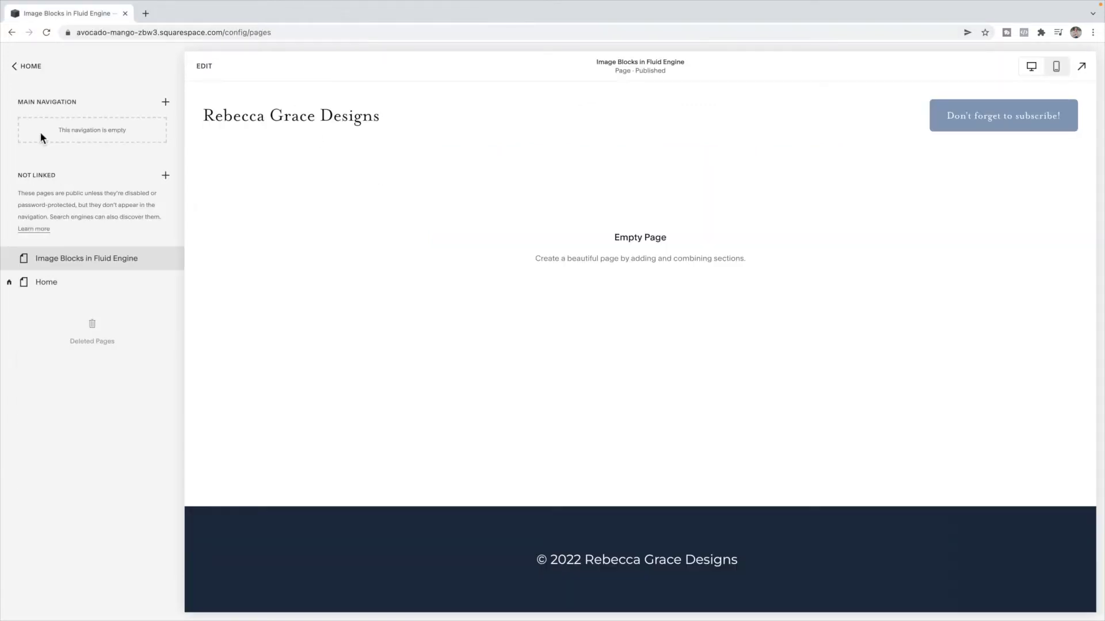
Step: Add a blank section to the page and shorten it to about six grid rows
left_click(210, 67)
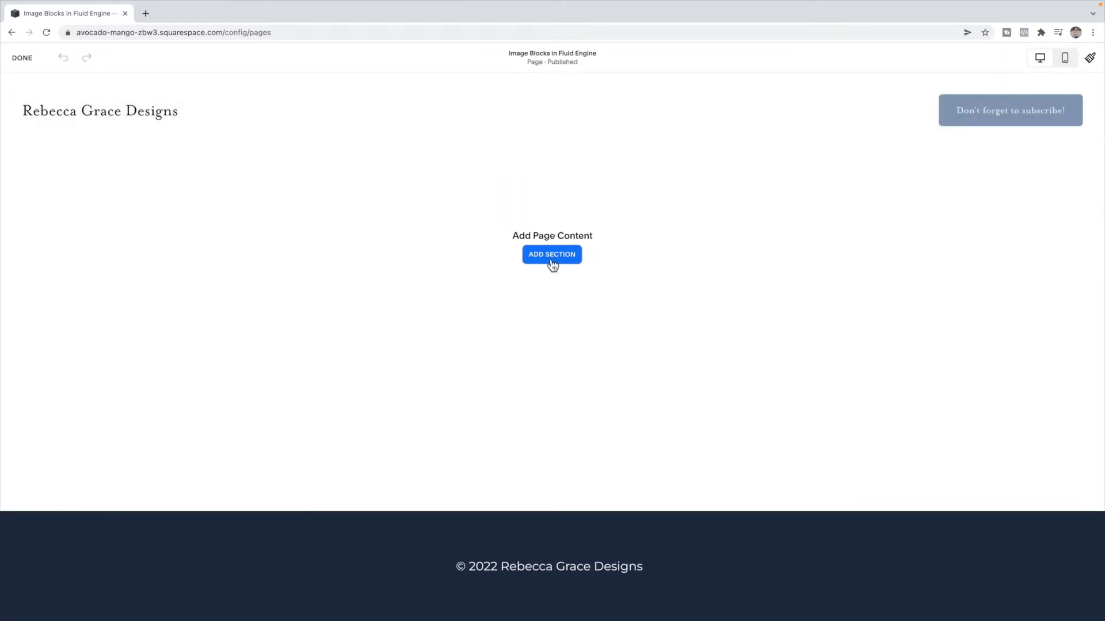
left_click(552, 255)
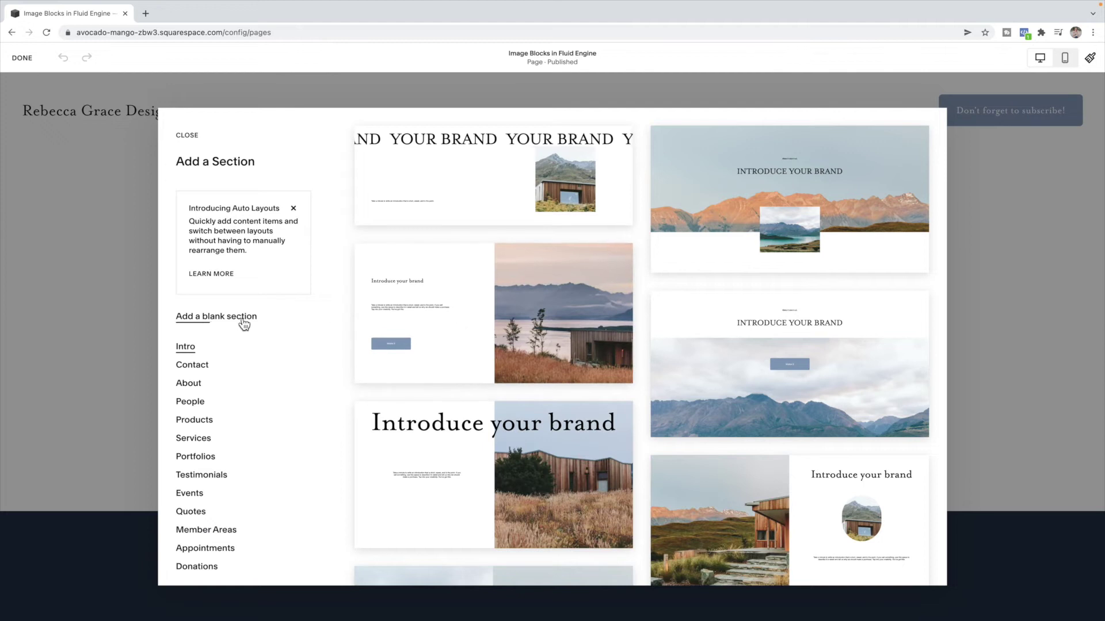
left_click(242, 317)
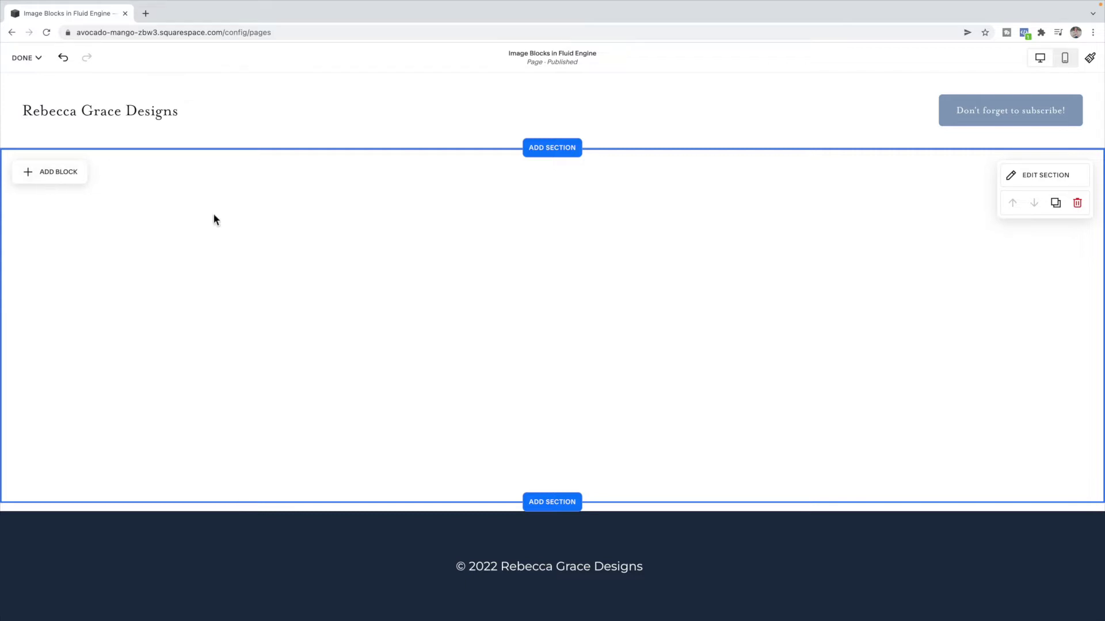
left_click_drag(970, 430, 972, 382)
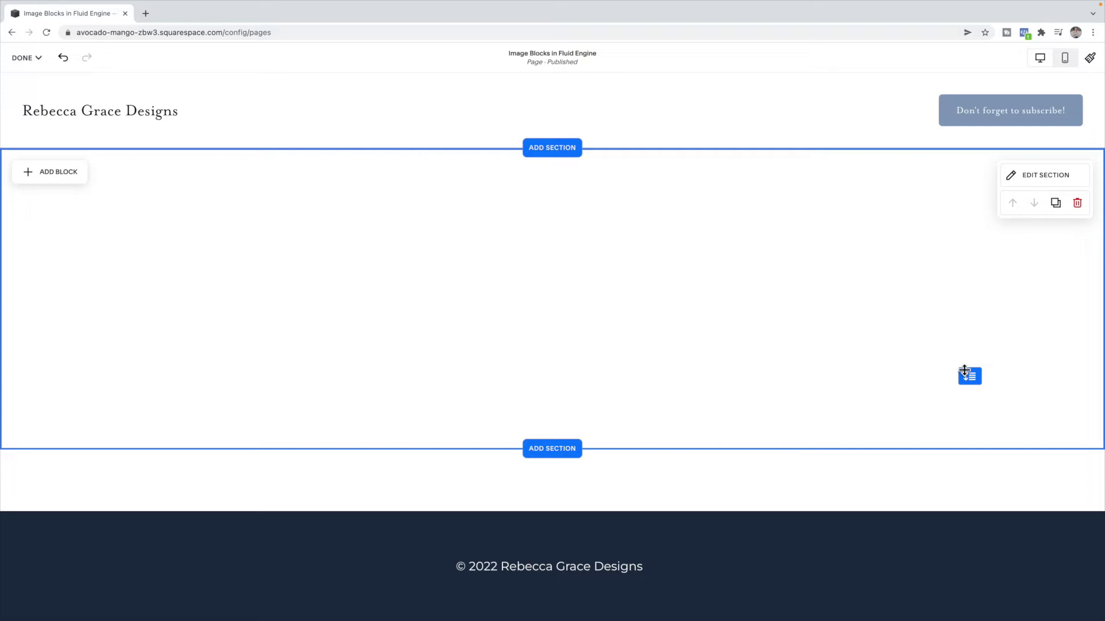
Step: Place an image block and fill it with the library photo of hands typing on a laptop
left_click(37, 178)
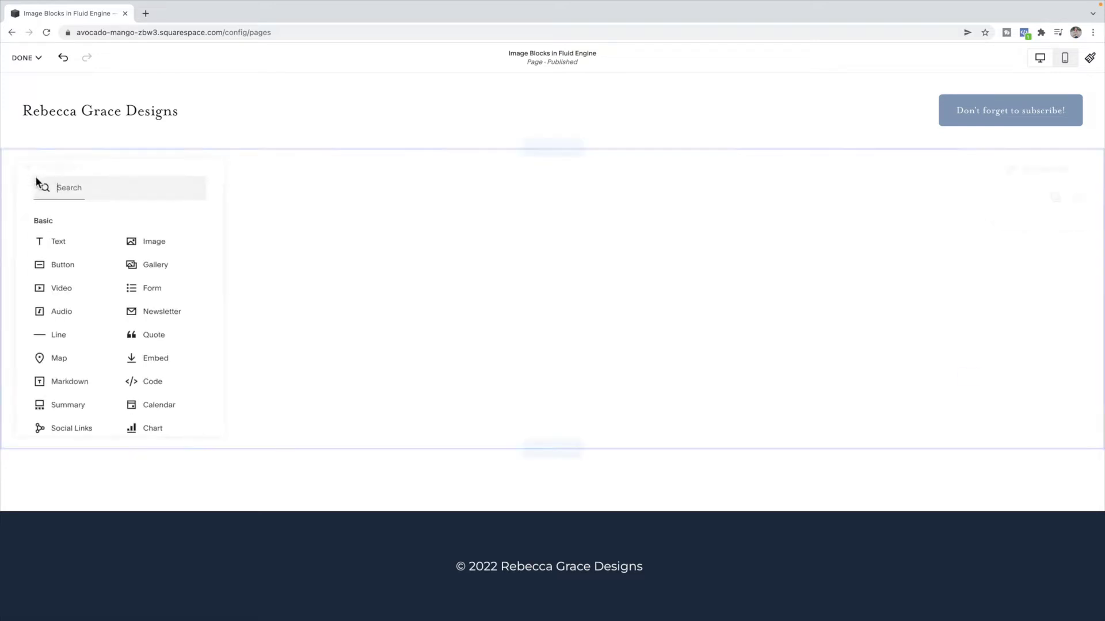
left_click_drag(153, 242, 442, 241)
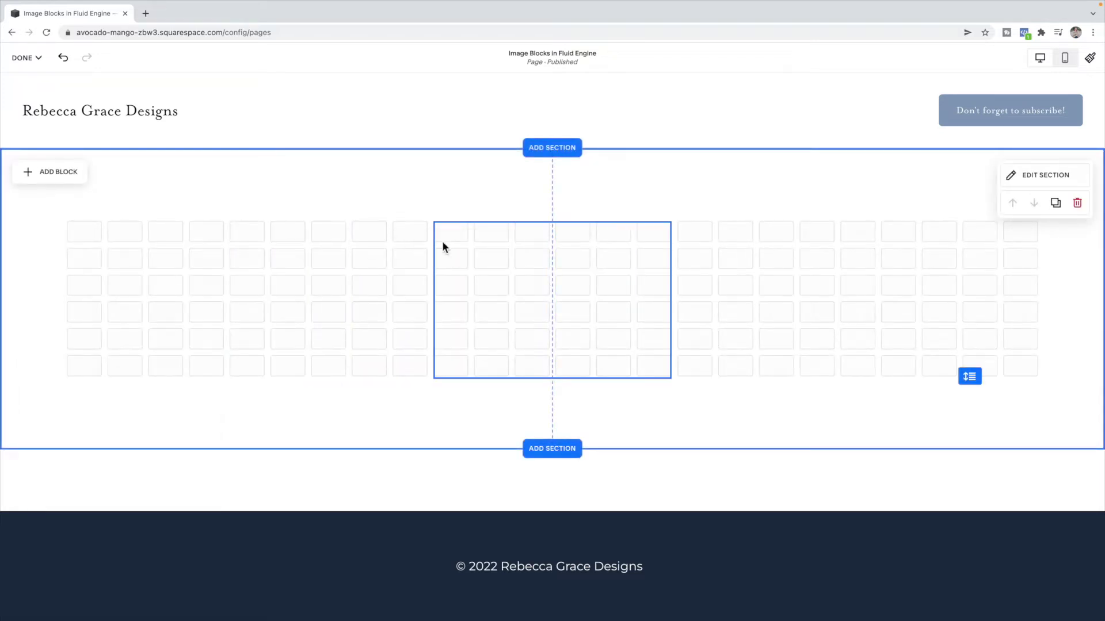
left_click(550, 298)
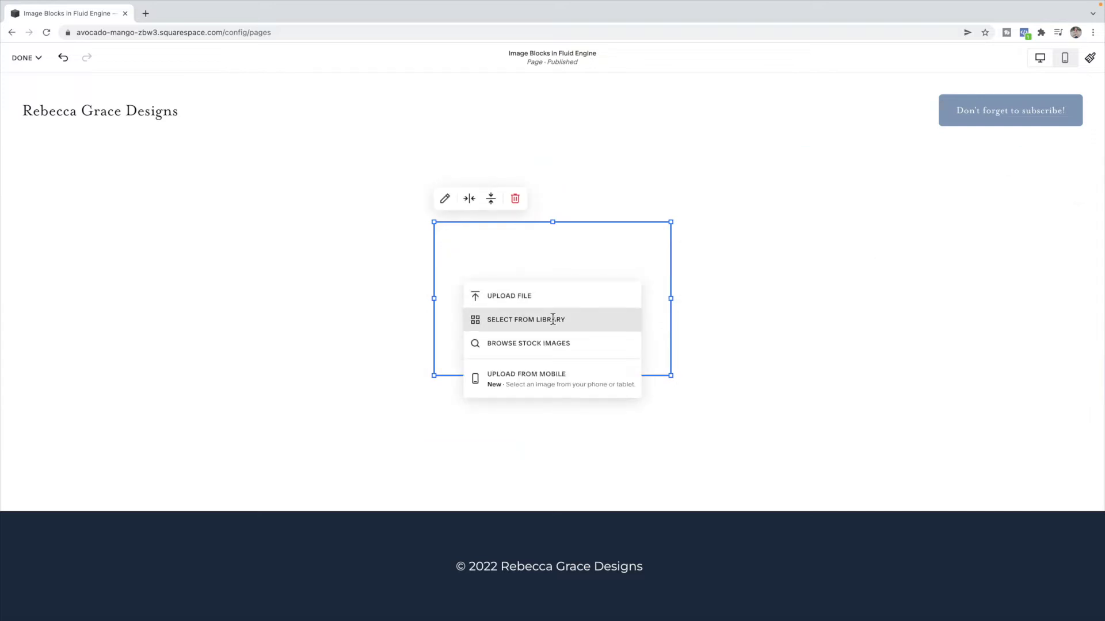
left_click(551, 319)
left_click(443, 297)
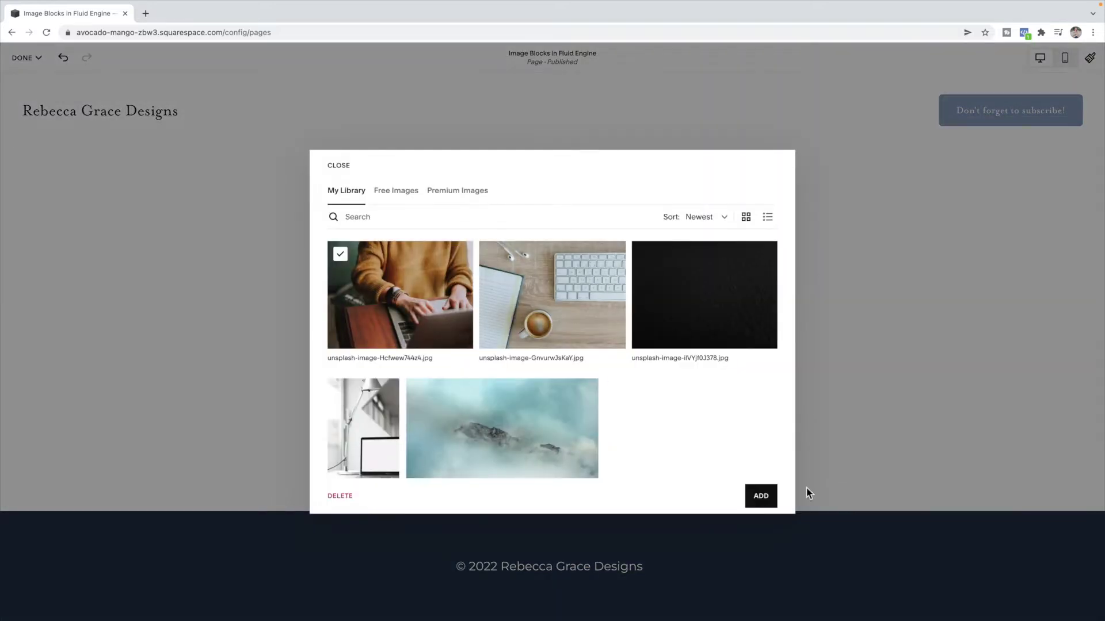
left_click(766, 497)
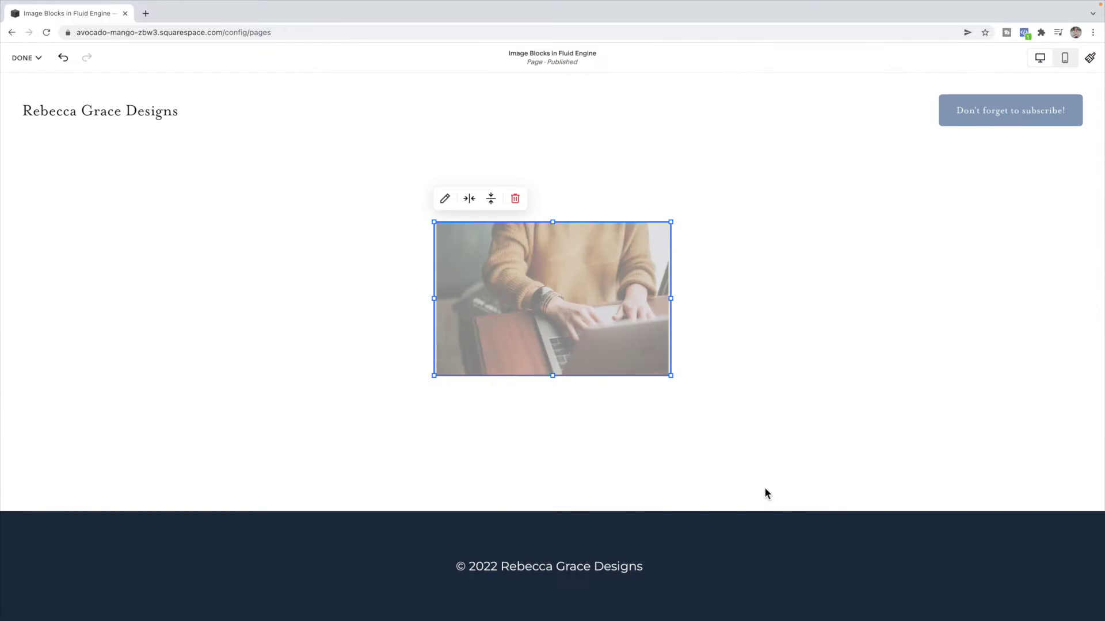
Step: Enlarge the image block, set its design to Fill, and centre it horizontally
left_click_drag(672, 377, 750, 403)
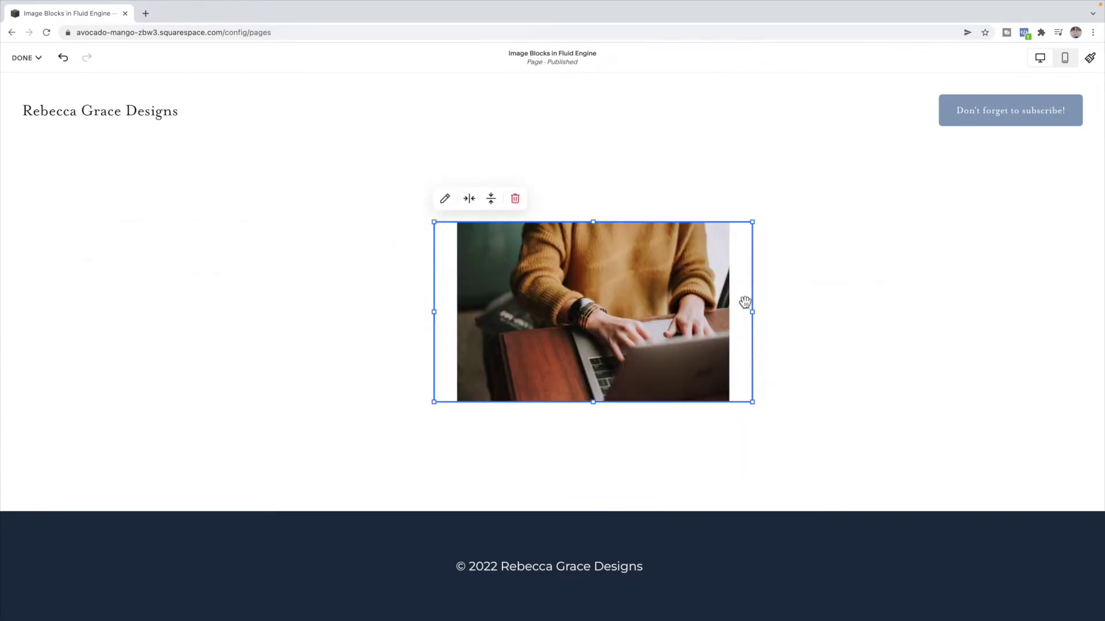
left_click(445, 198)
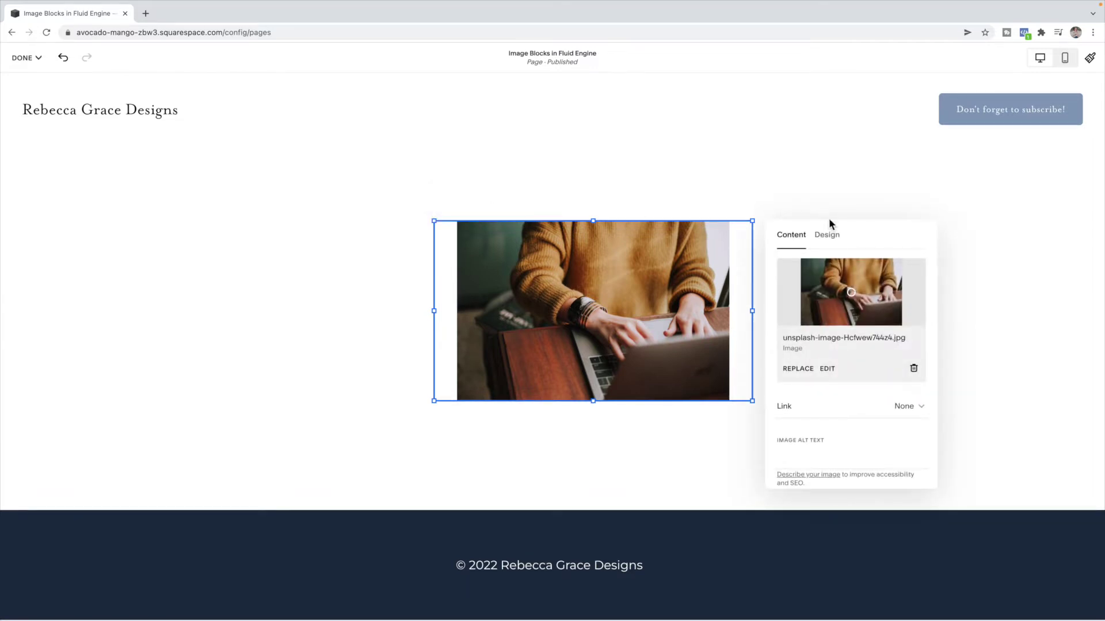
left_click(834, 237)
left_click(854, 277)
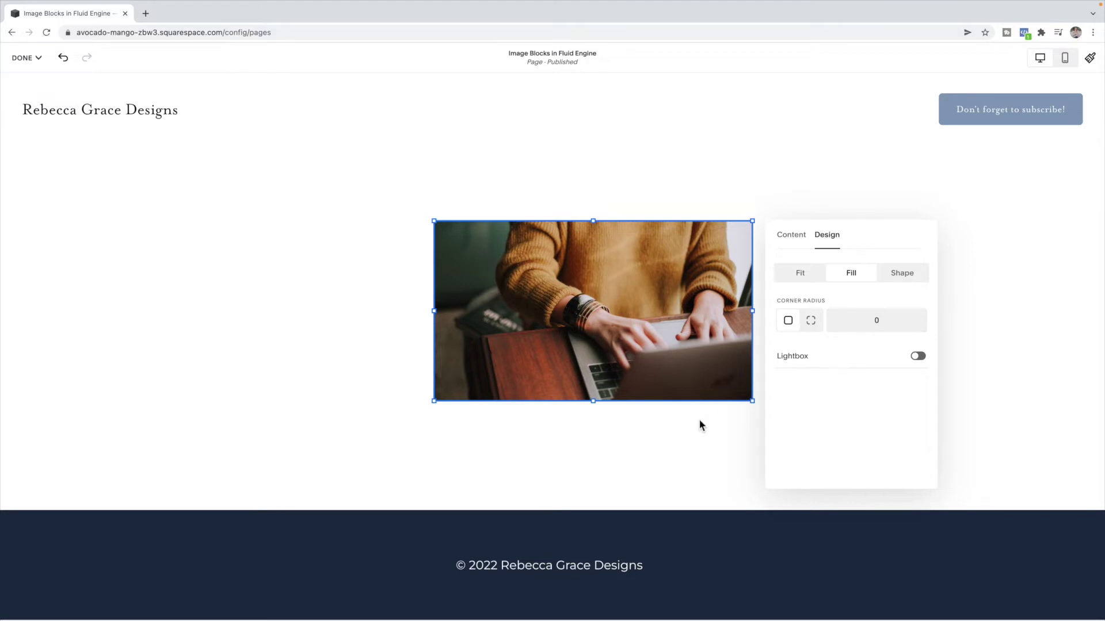
left_click(615, 426)
left_click_drag(595, 401, 595, 426)
left_click_drag(630, 319, 581, 321)
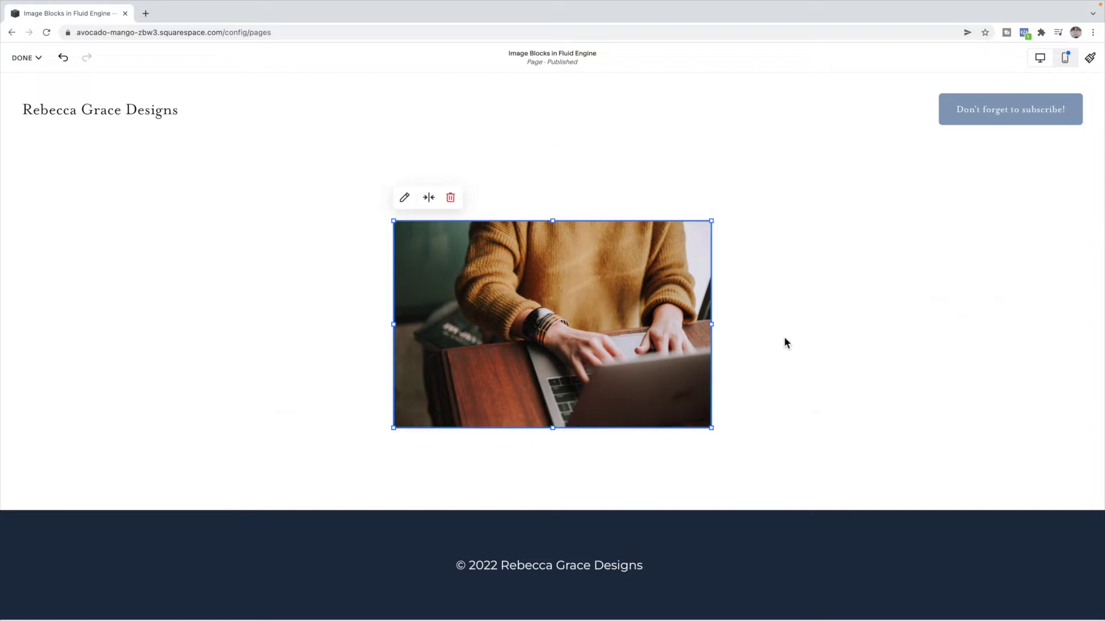
Step: Add a photo-width text block under the image reading 'This is an inline image block.'
scroll(800, 344, "down", 1)
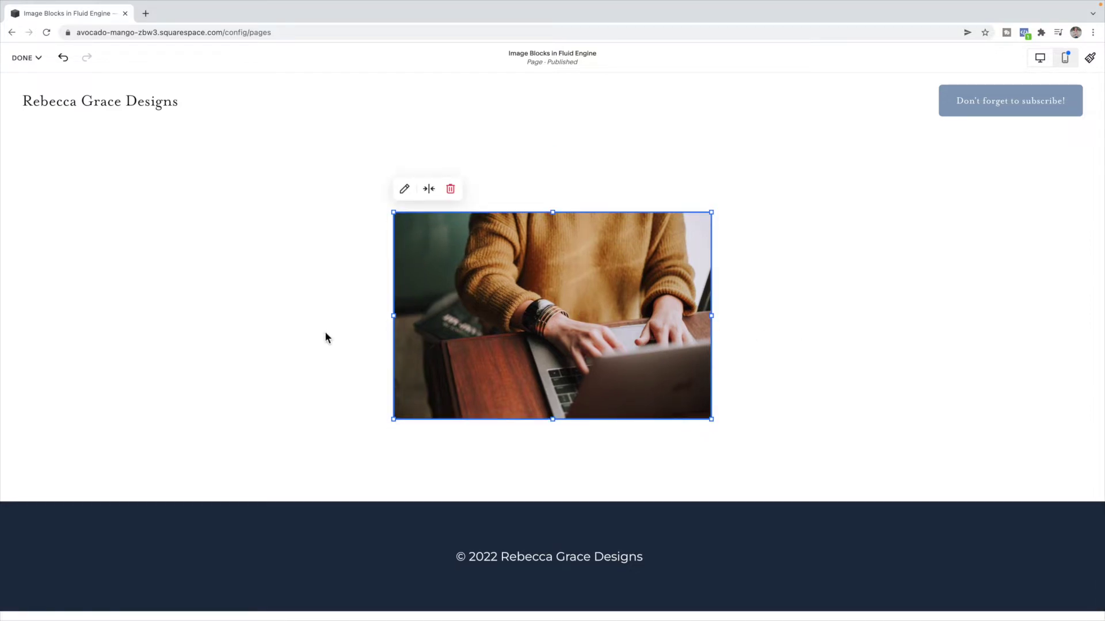
left_click(339, 299)
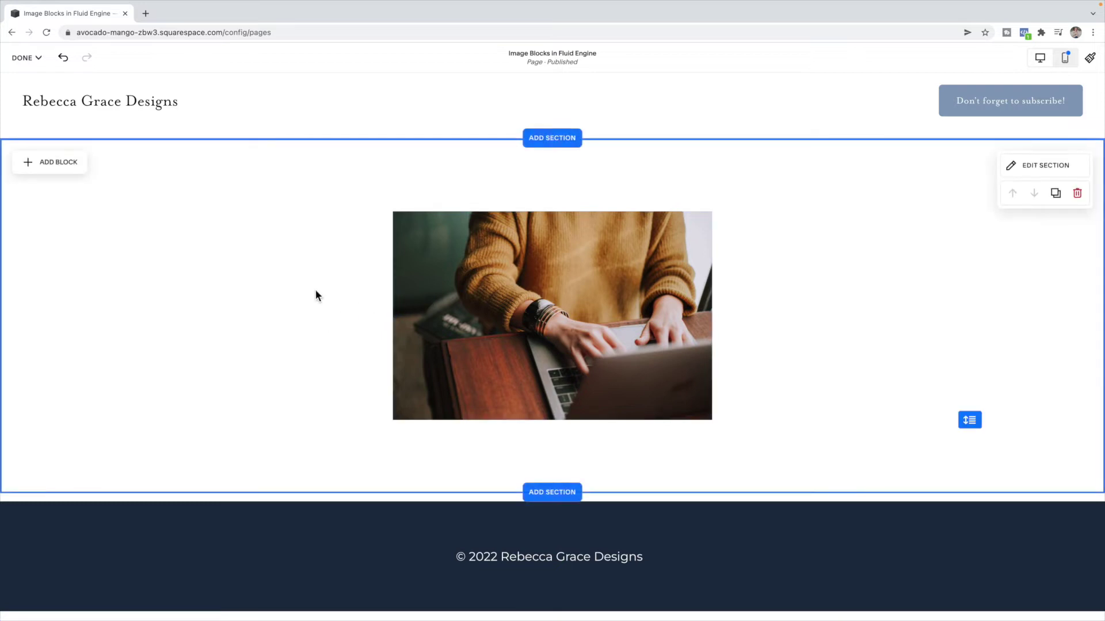
left_click(27, 163)
left_click_drag(54, 231, 441, 442)
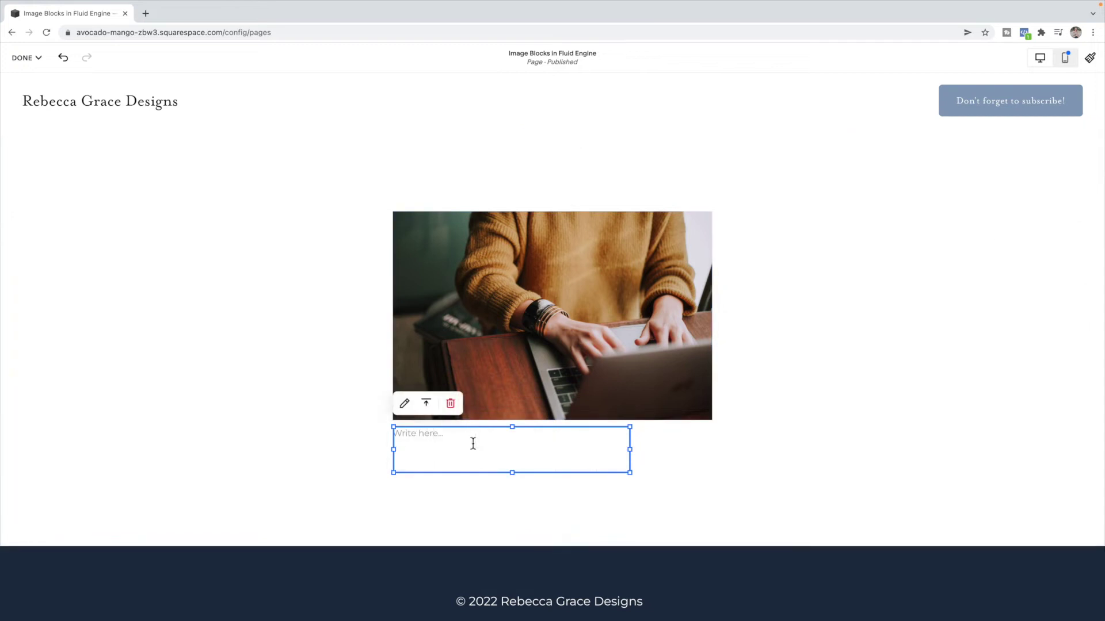
left_click_drag(628, 457, 708, 451)
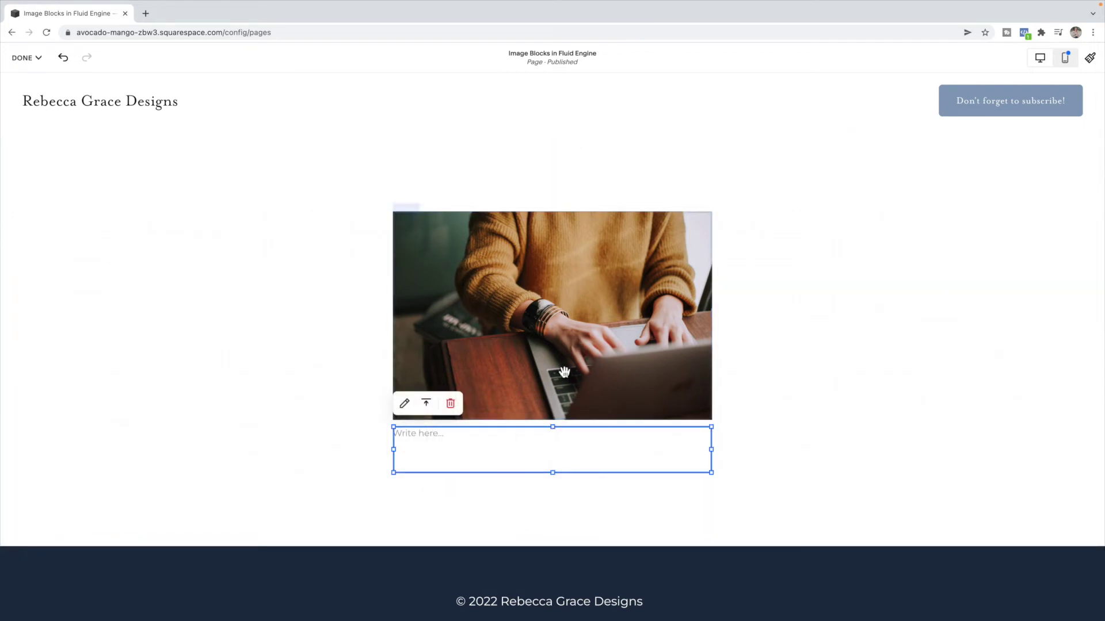
left_click(430, 440)
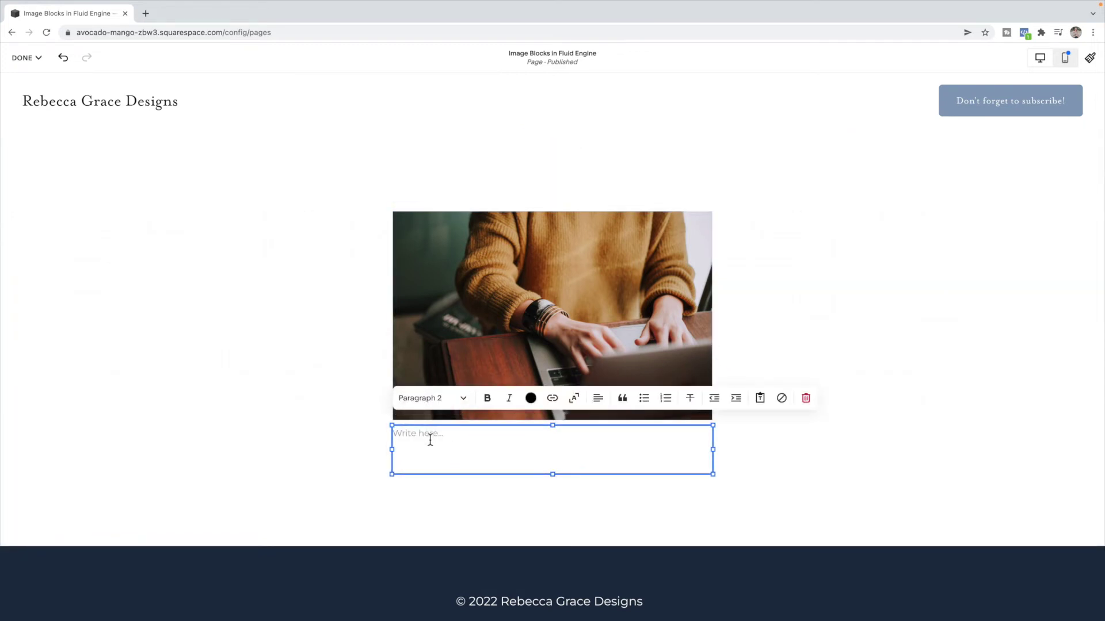
type("This is an inline image block")
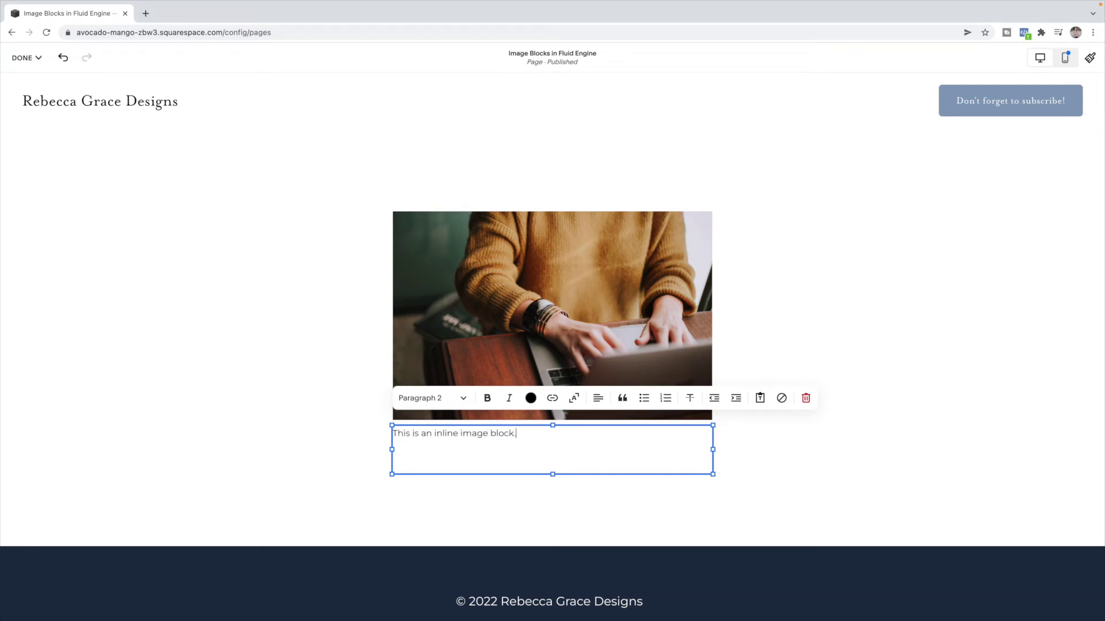
type(".")
left_click_drag(552, 474, 556, 448)
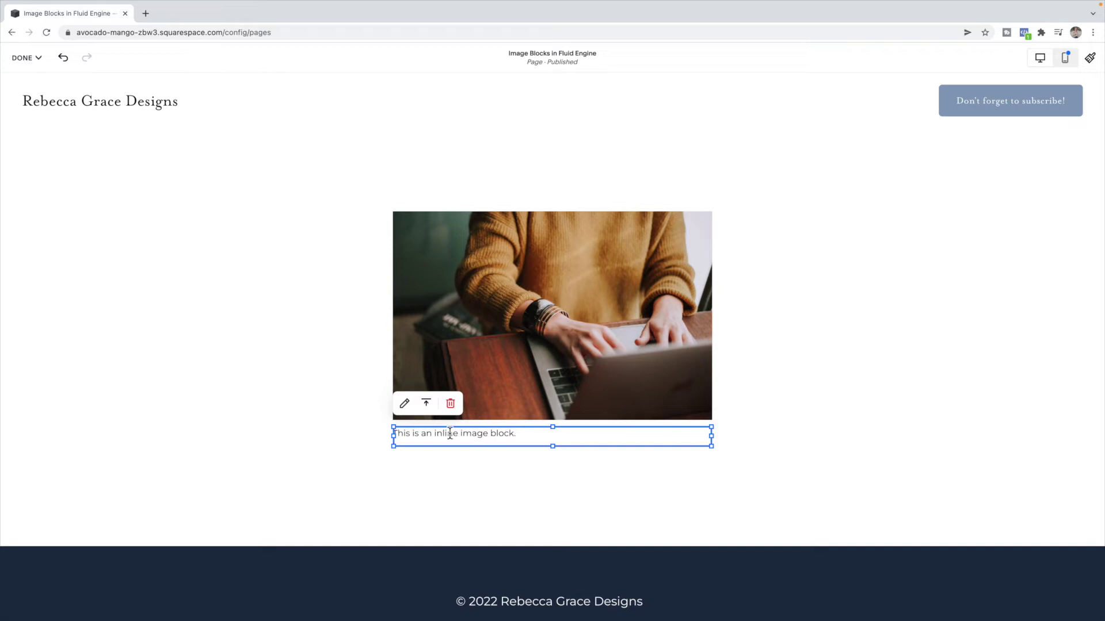
left_click(537, 468)
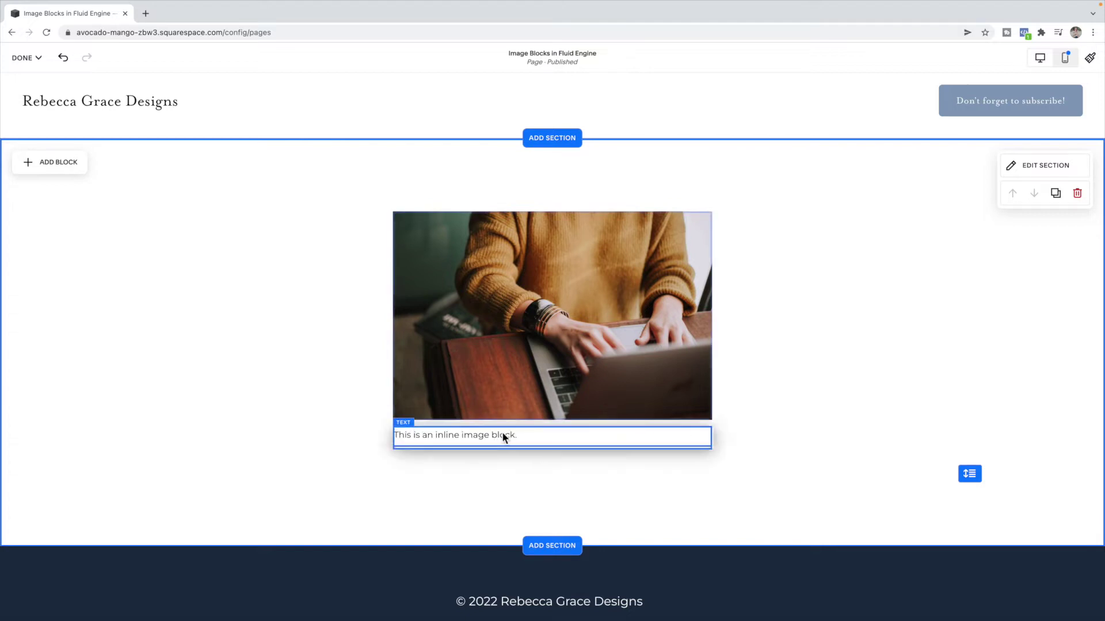
Step: Move the caption block over the bottom of the photo and bring it in front
left_click_drag(502, 432, 552, 375)
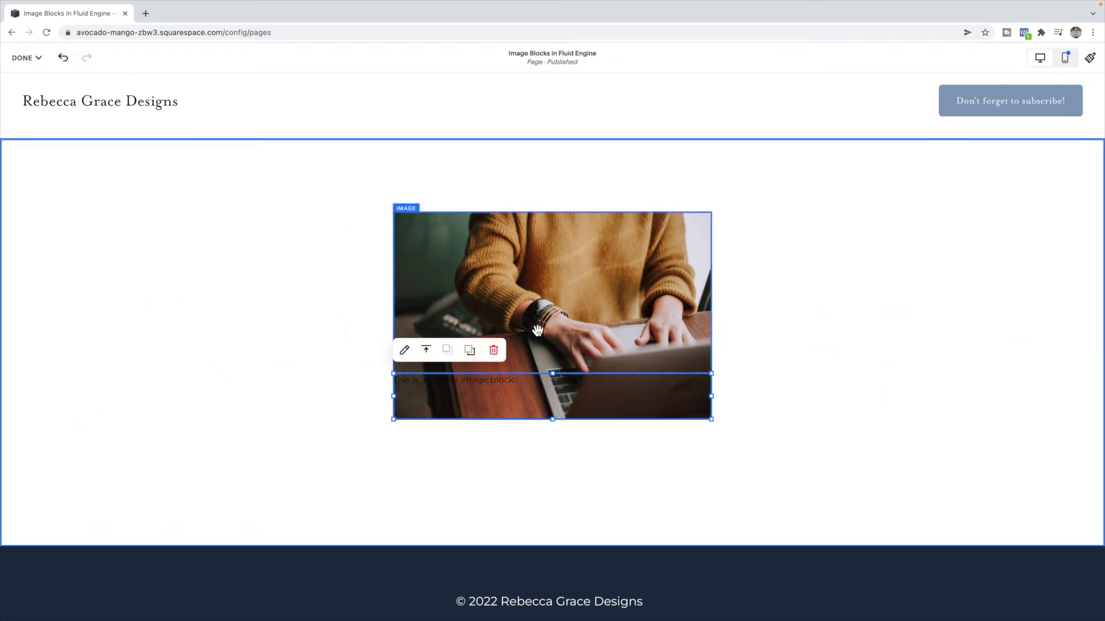
left_click(470, 350)
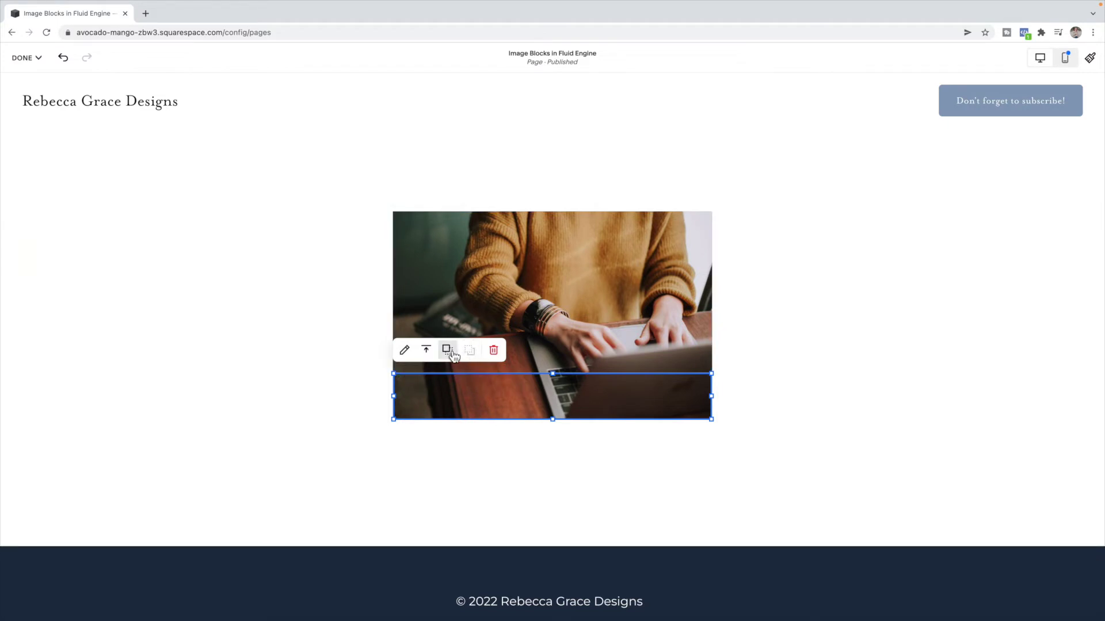
left_click(451, 355)
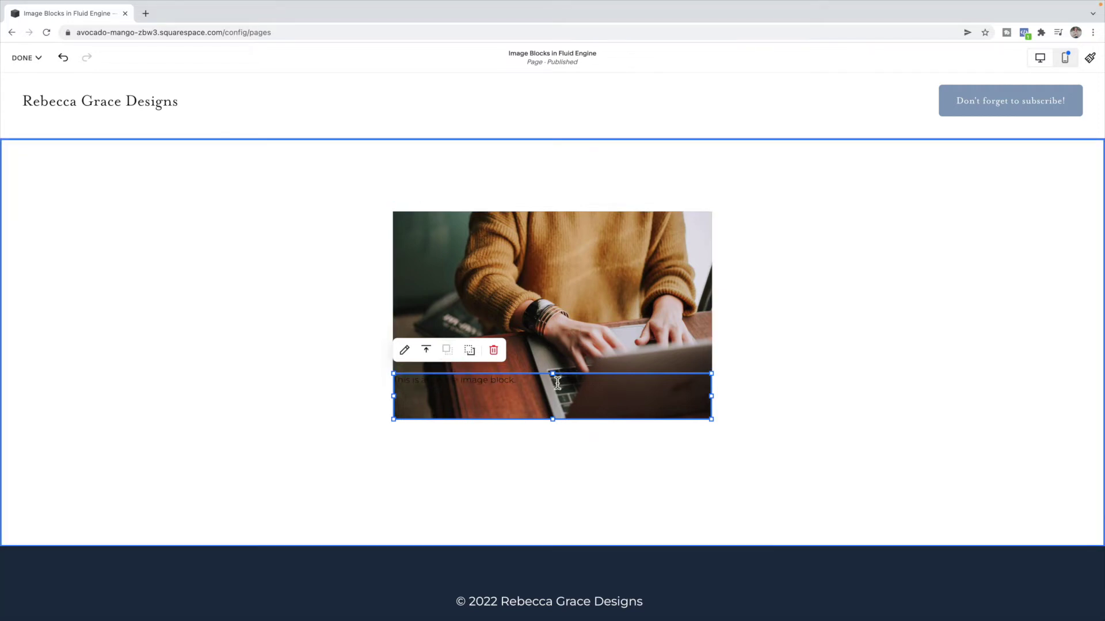
Step: Give the caption a blue background, small padding, and vertically centred (Align Middle) text
left_click(405, 352)
left_click(882, 406)
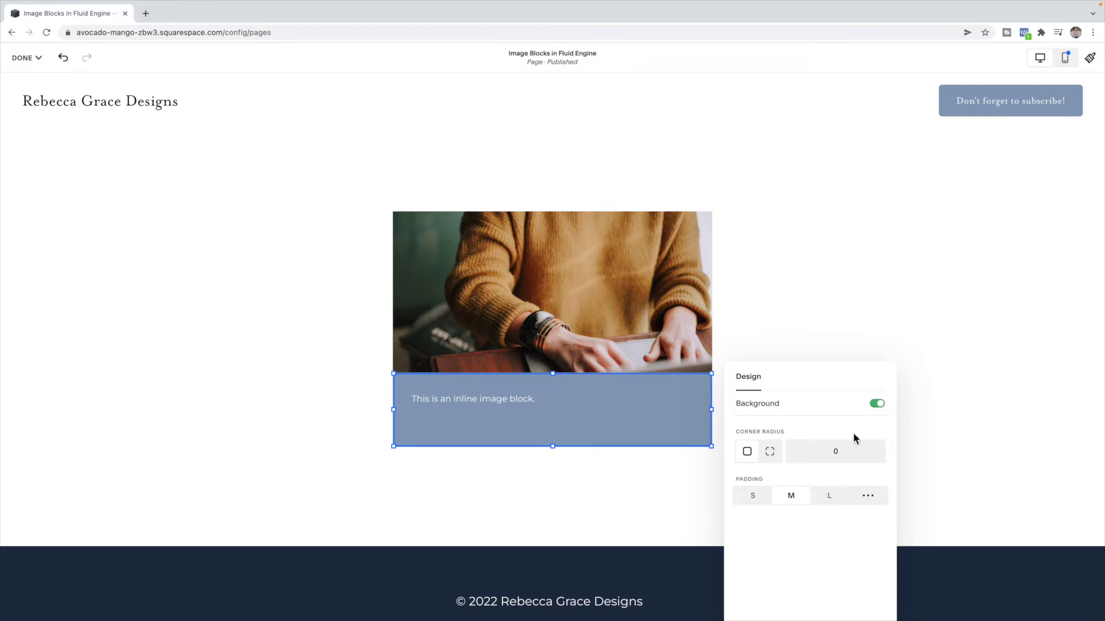
left_click(754, 498)
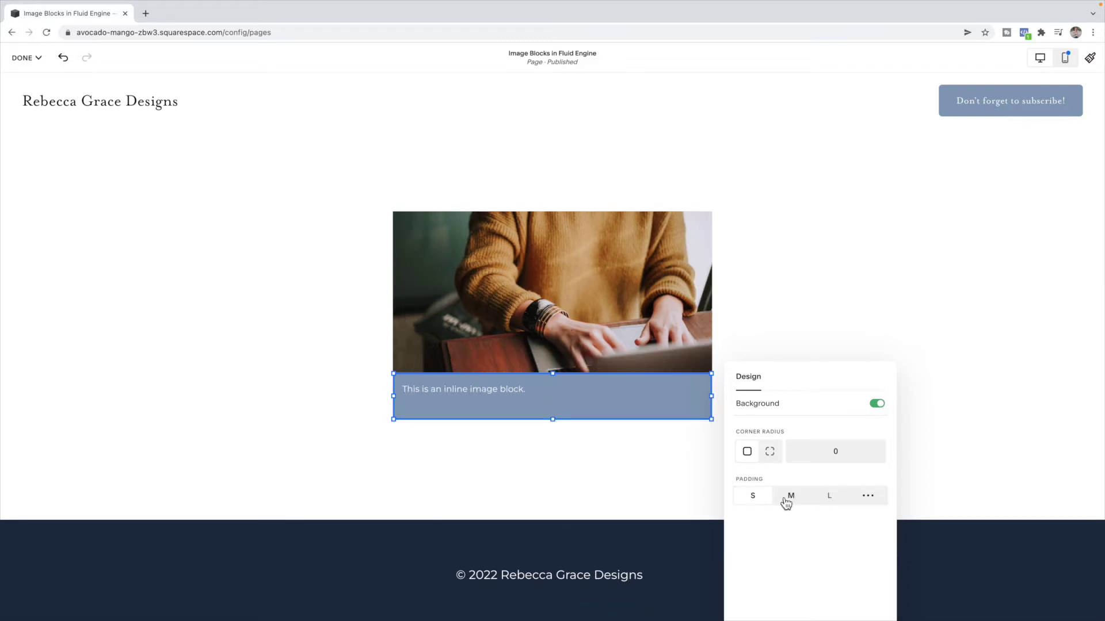
left_click(650, 458)
left_click(454, 389)
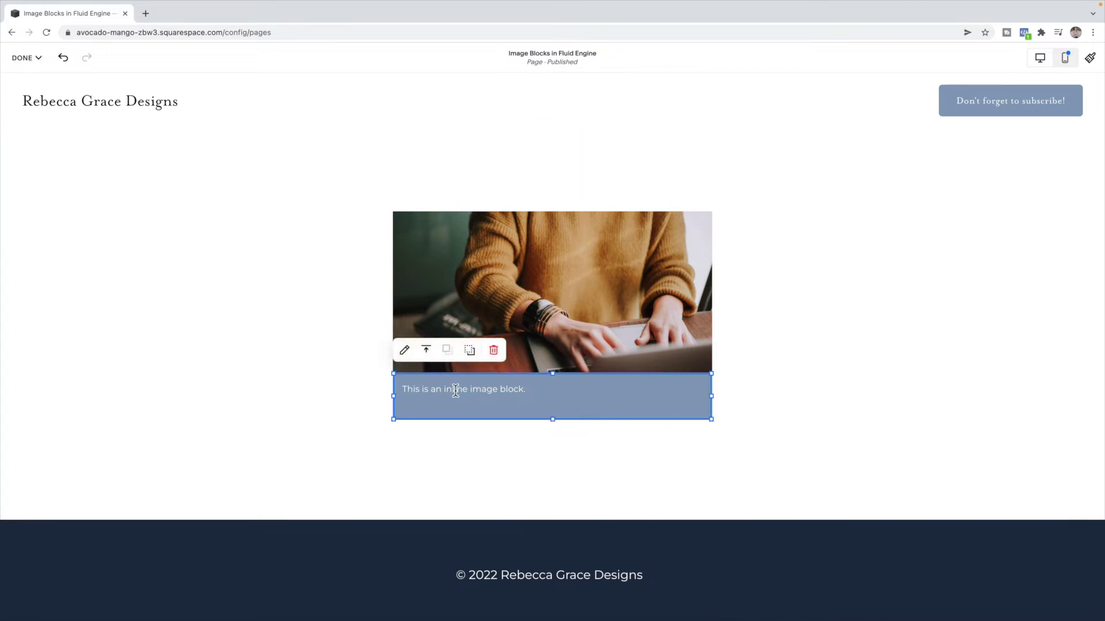
left_click(426, 350)
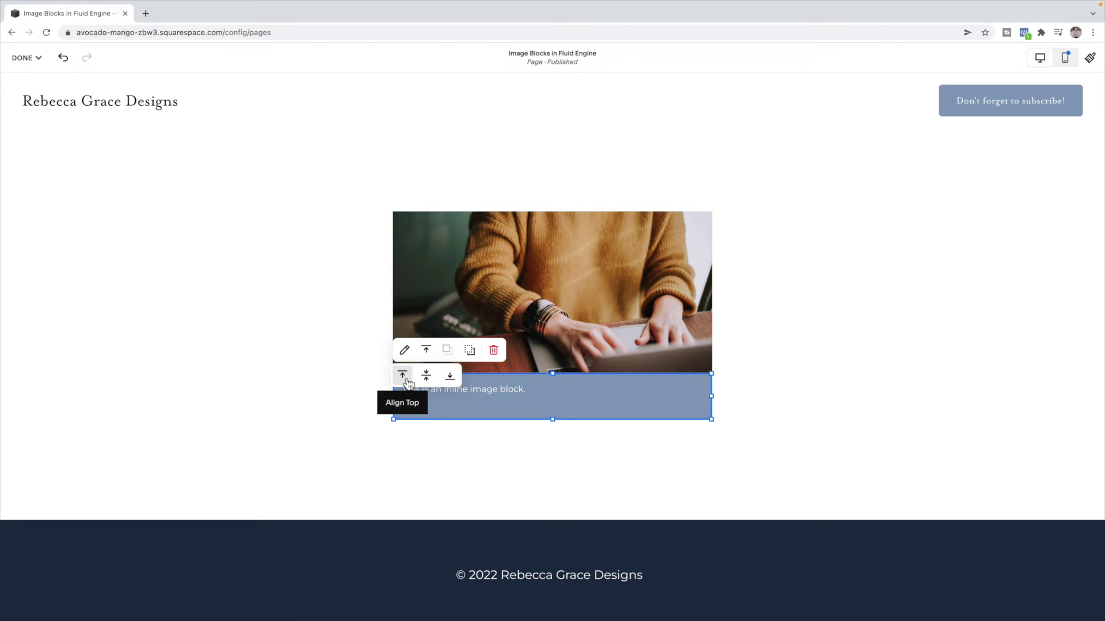
left_click(427, 377)
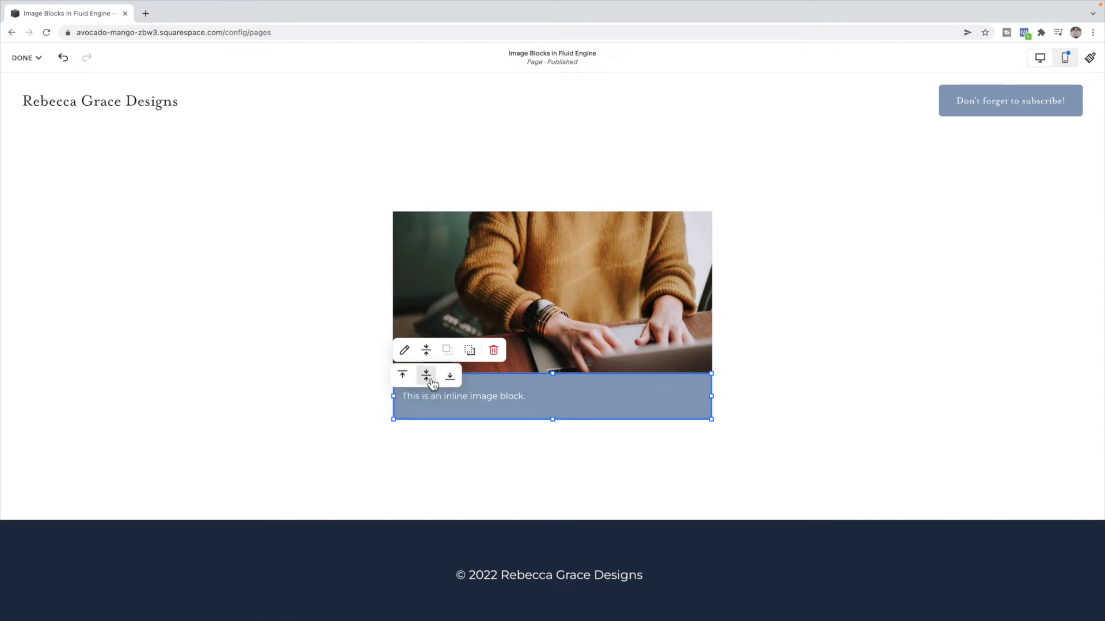
left_click(333, 410)
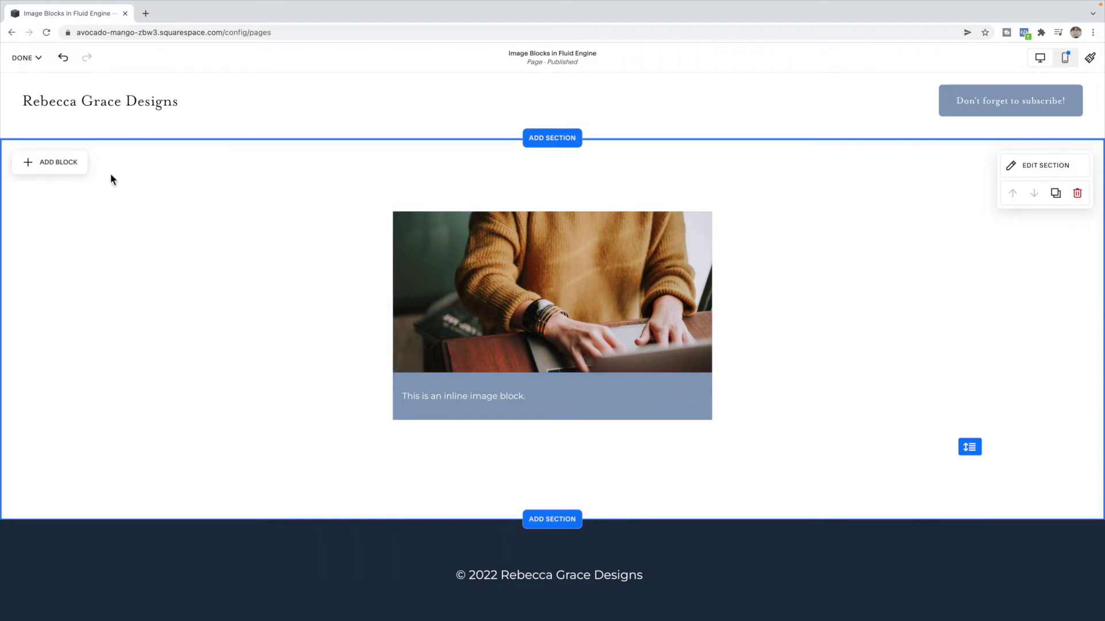
left_click(23, 58)
Step: Save the page edits and go to Design > Site Styles > Colors
left_click(25, 87)
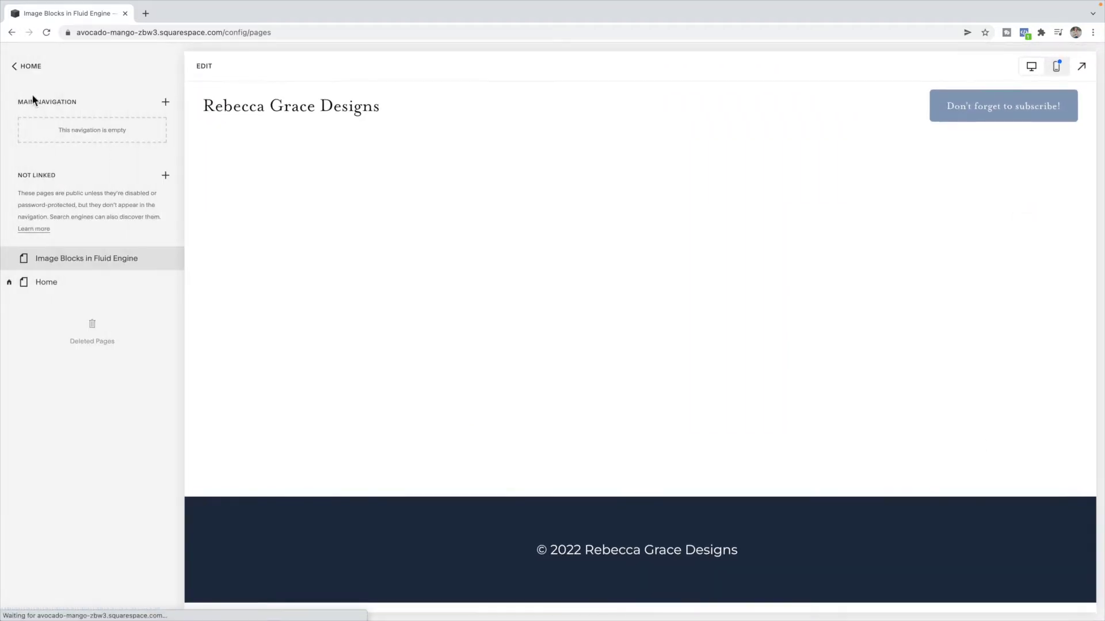
left_click(26, 66)
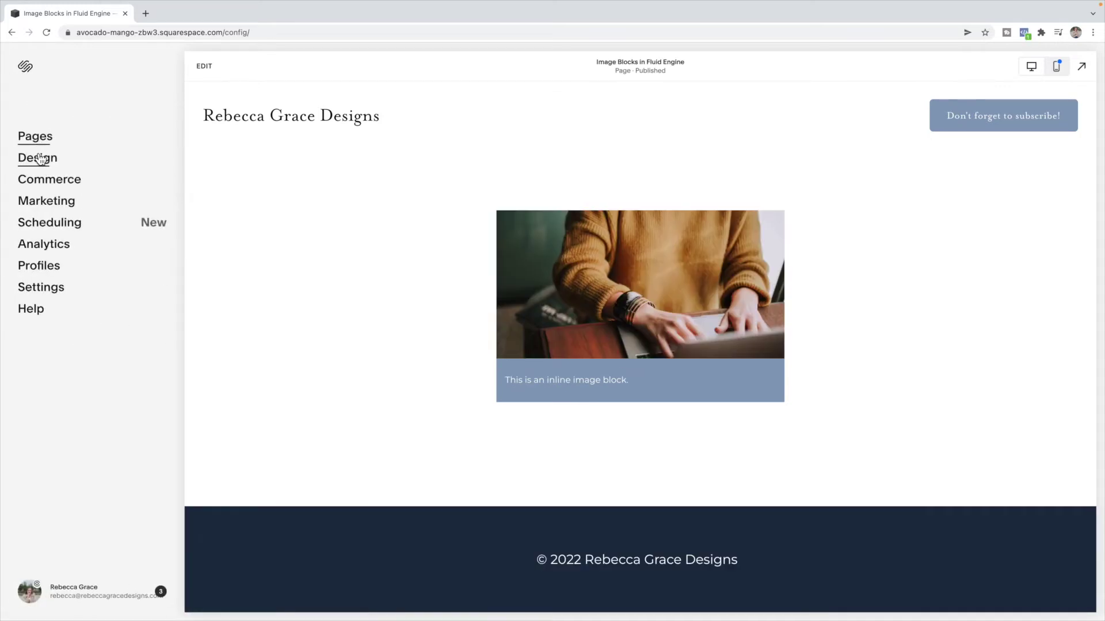
left_click(39, 158)
left_click(43, 141)
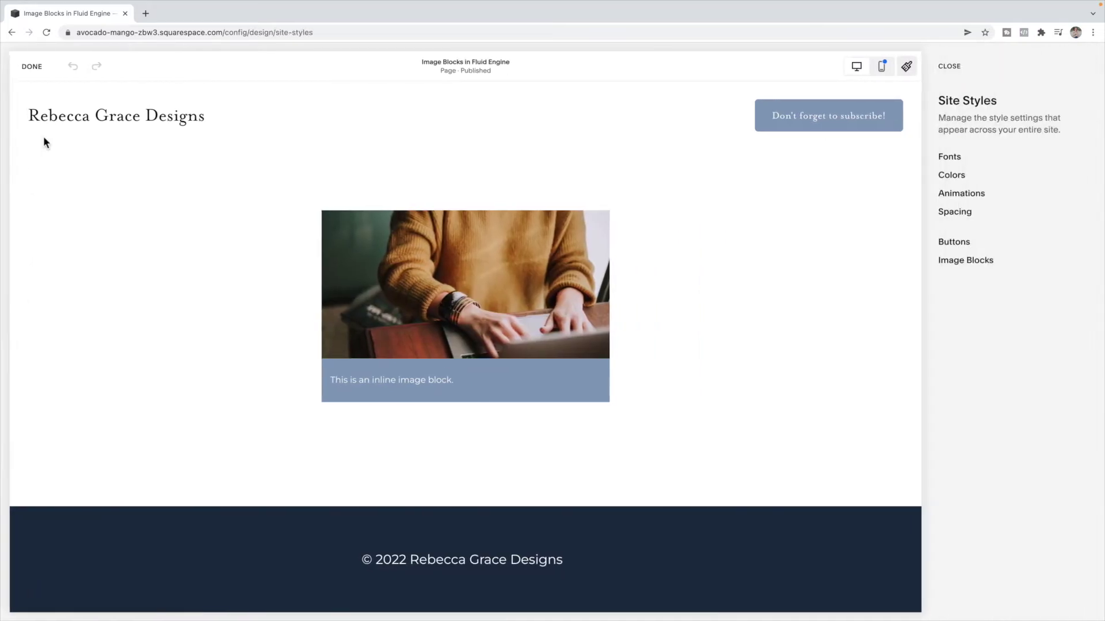
left_click(955, 176)
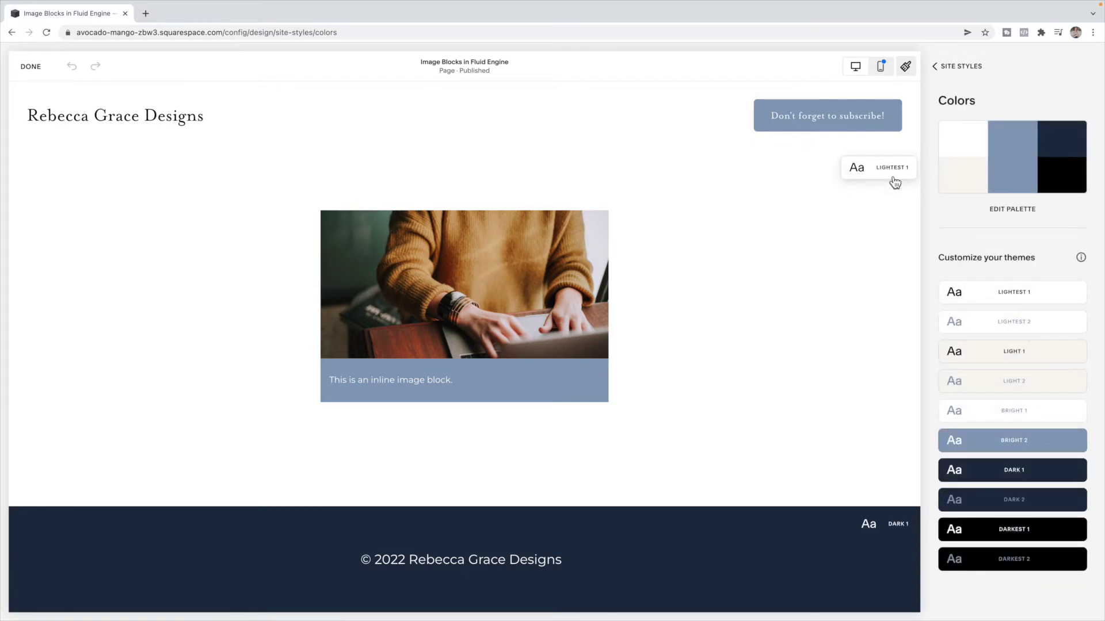
Step: Lower the Lightest 1 theme's background opacity to translucent black and save
left_click(1072, 294)
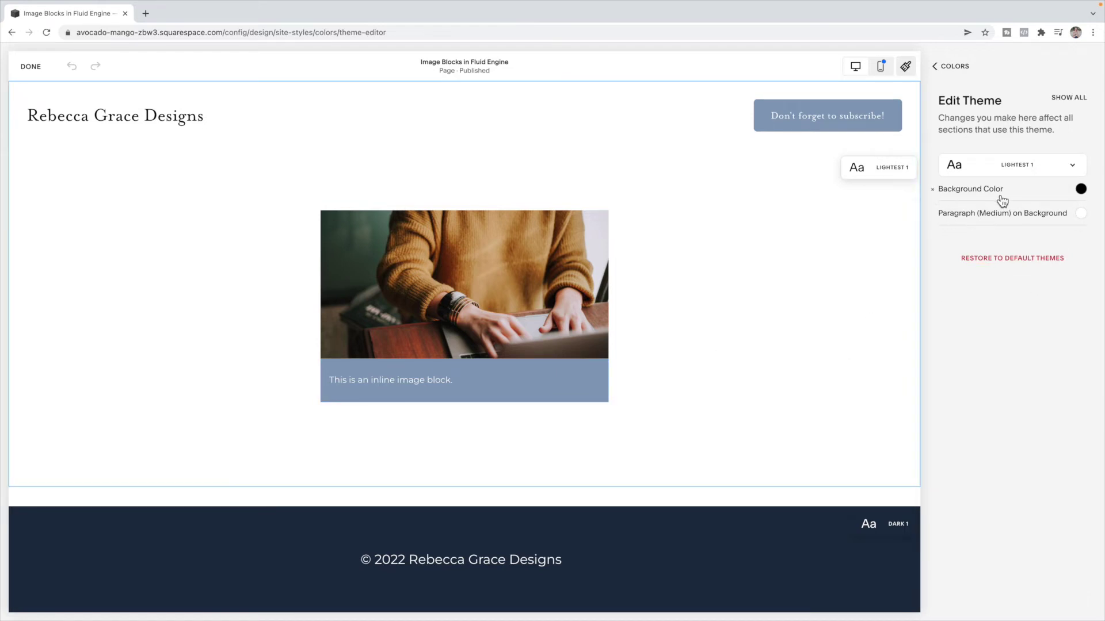
left_click(1080, 188)
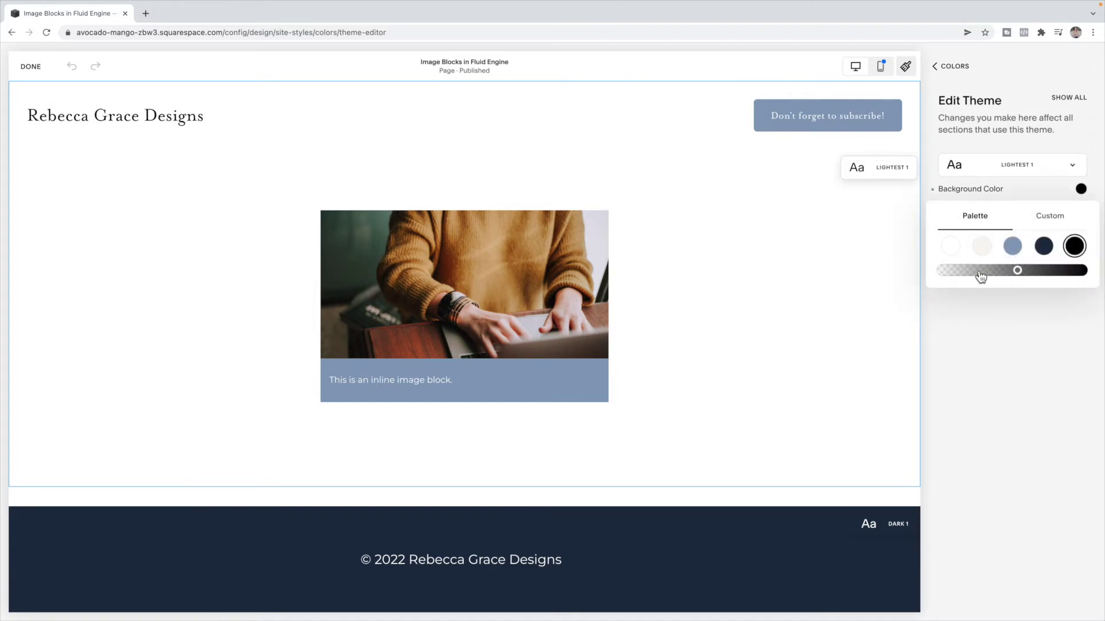
left_click_drag(973, 275, 1007, 273)
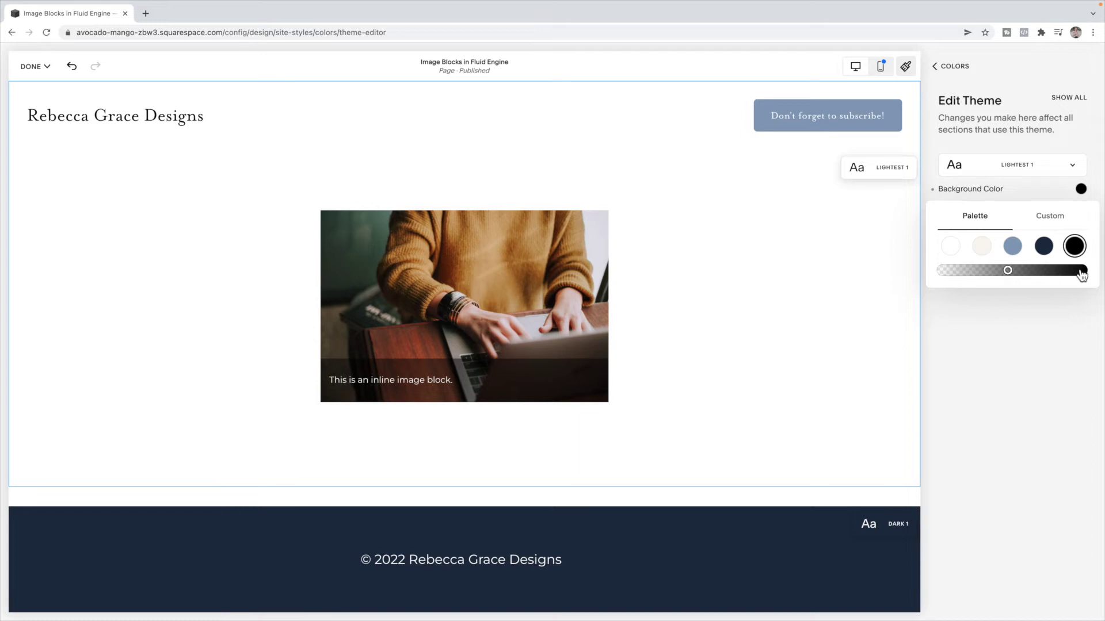
left_click(861, 257)
left_click(55, 70)
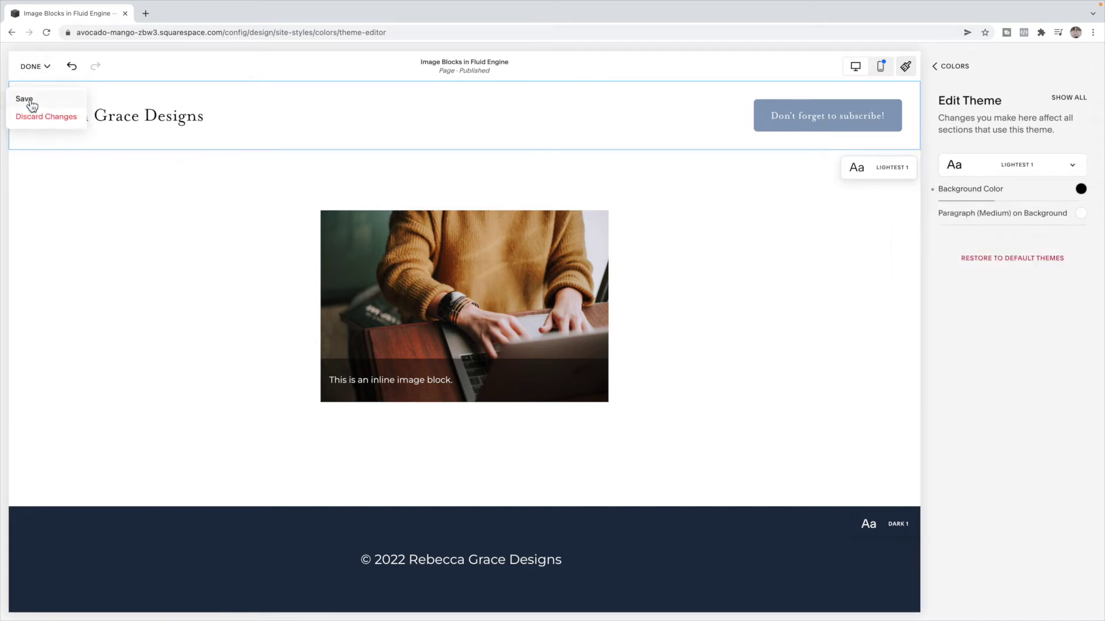
left_click(28, 99)
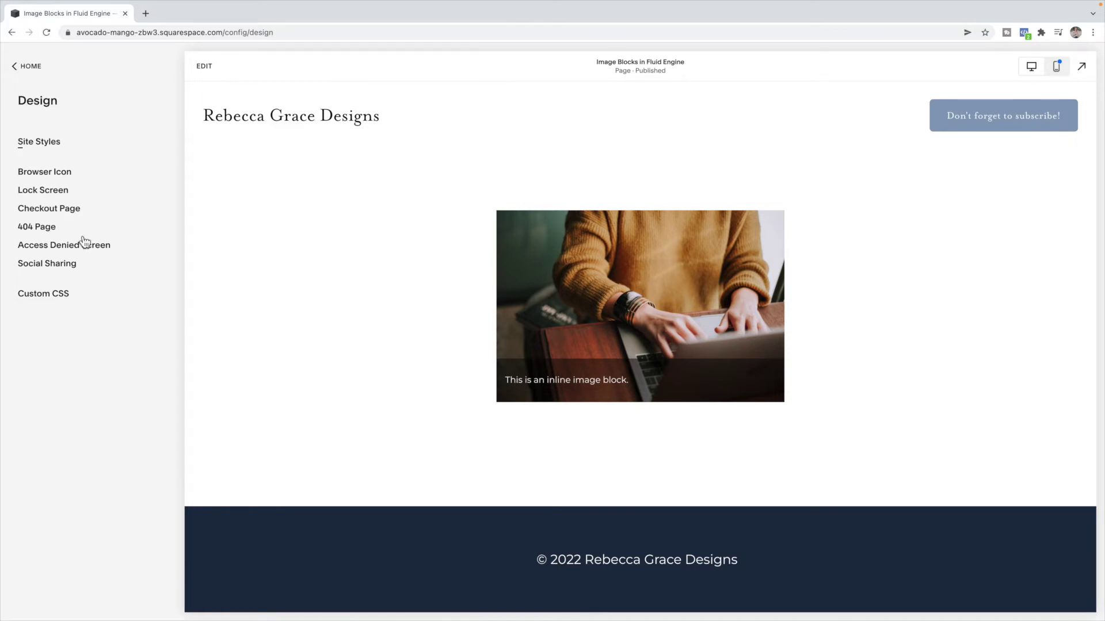
Step: Open the Custom CSS editor from the Design menu
left_click(59, 297)
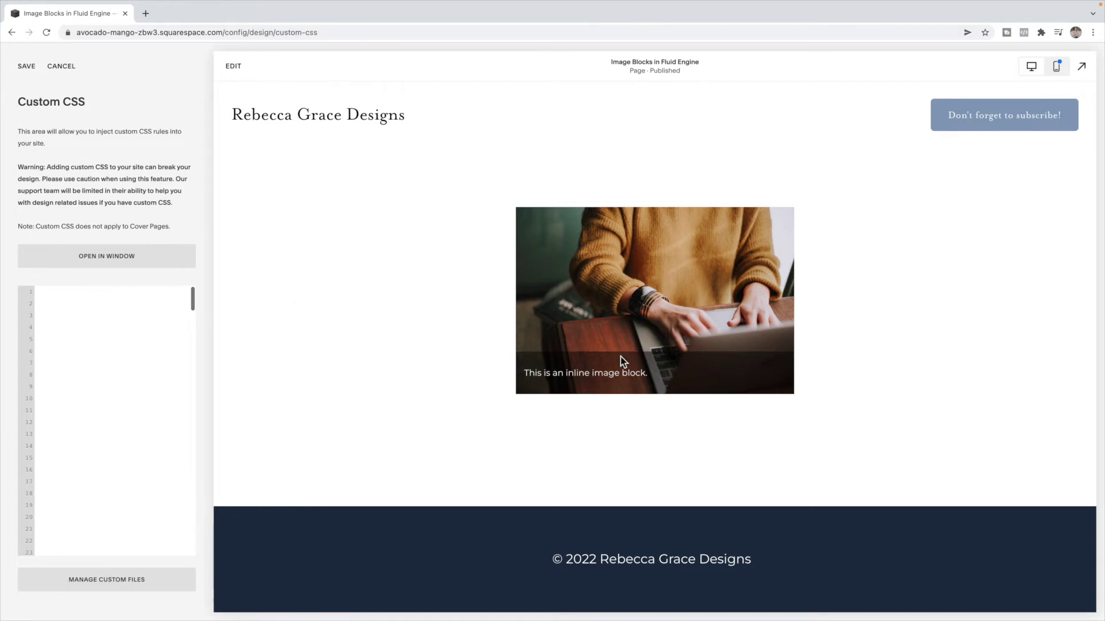
Step: Inspect the caption in developer tools and copy its fe-block wrapper class name
right_click(681, 368)
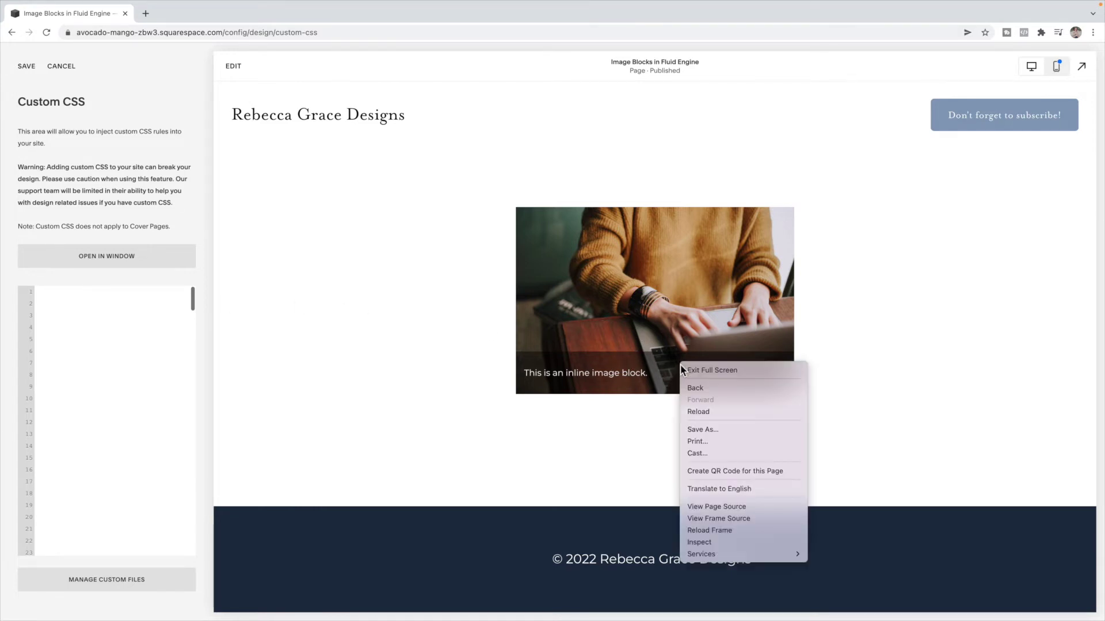
left_click(719, 542)
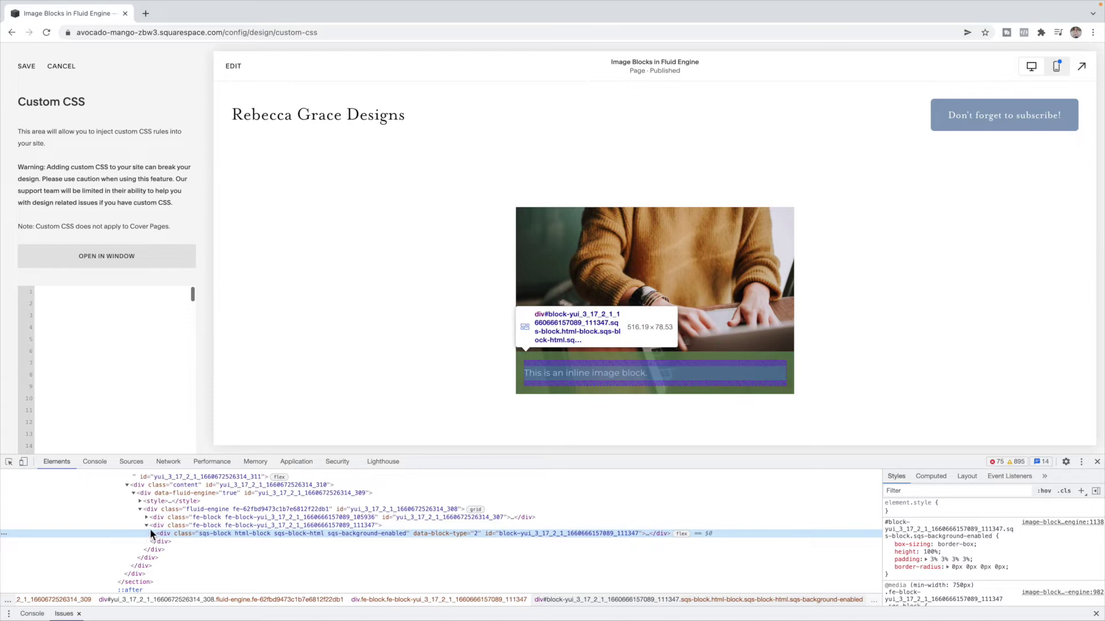
left_click(147, 525)
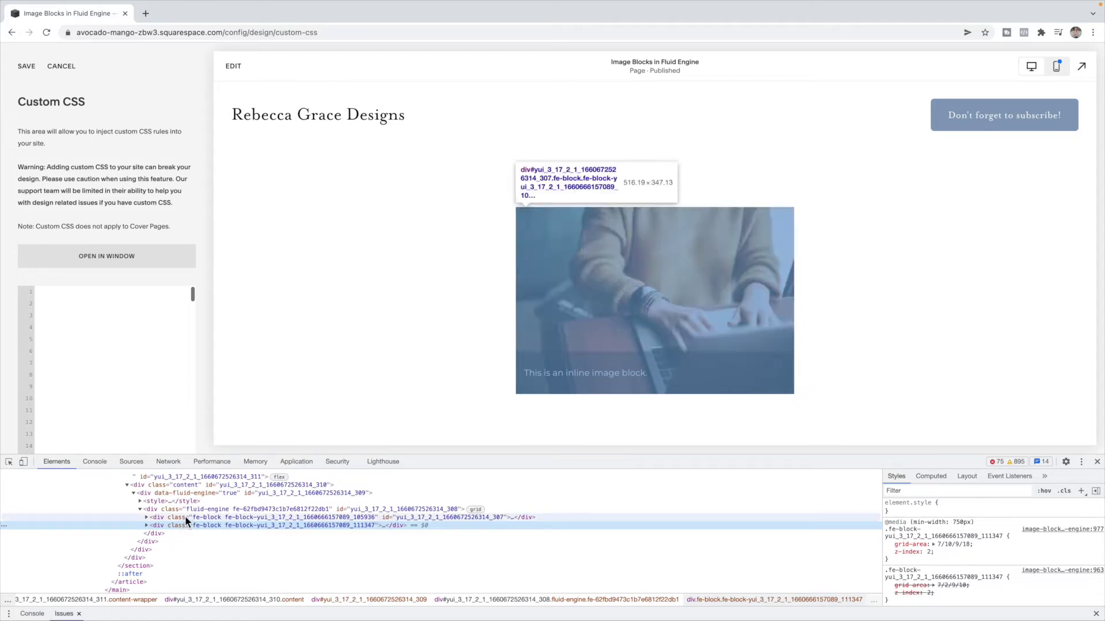
left_click(147, 525)
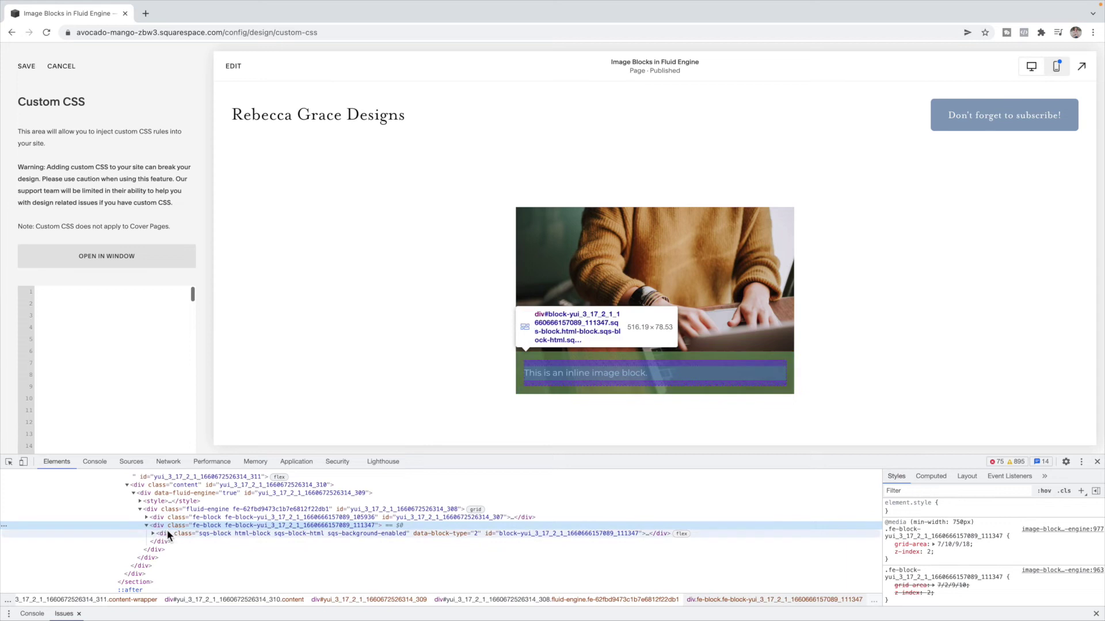
left_click(148, 526)
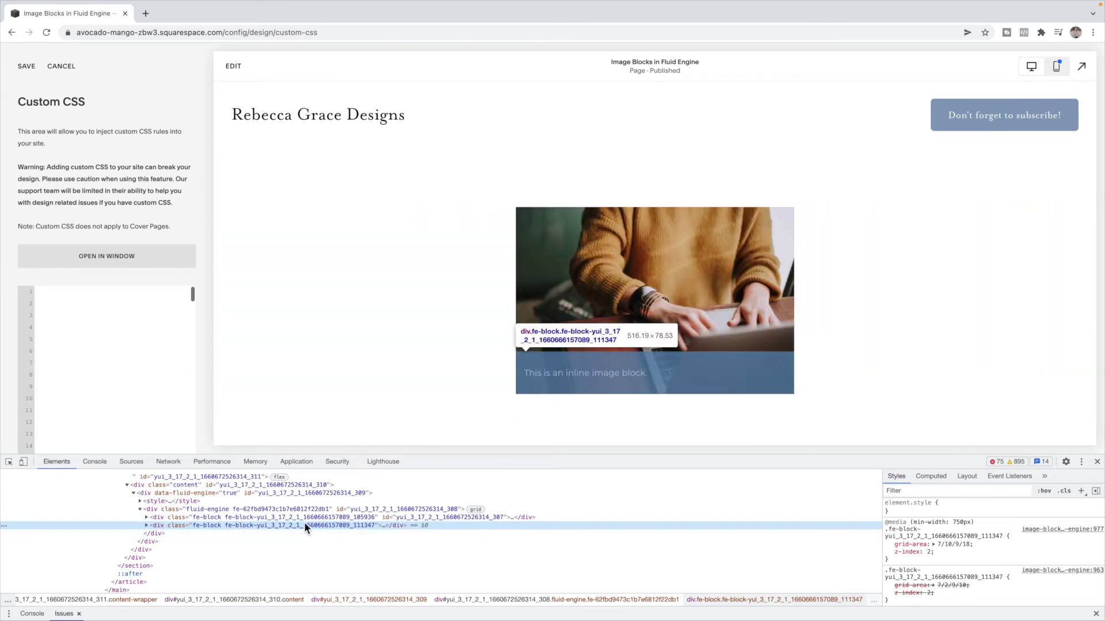
double_click(260, 526)
key("ctrl+c")
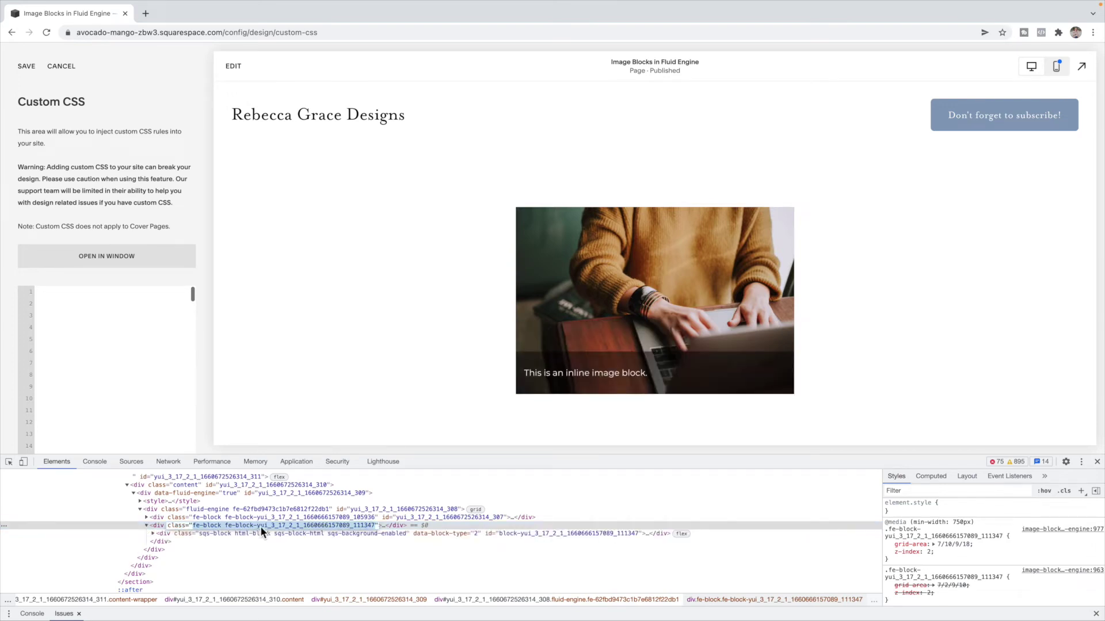
left_click(99, 308)
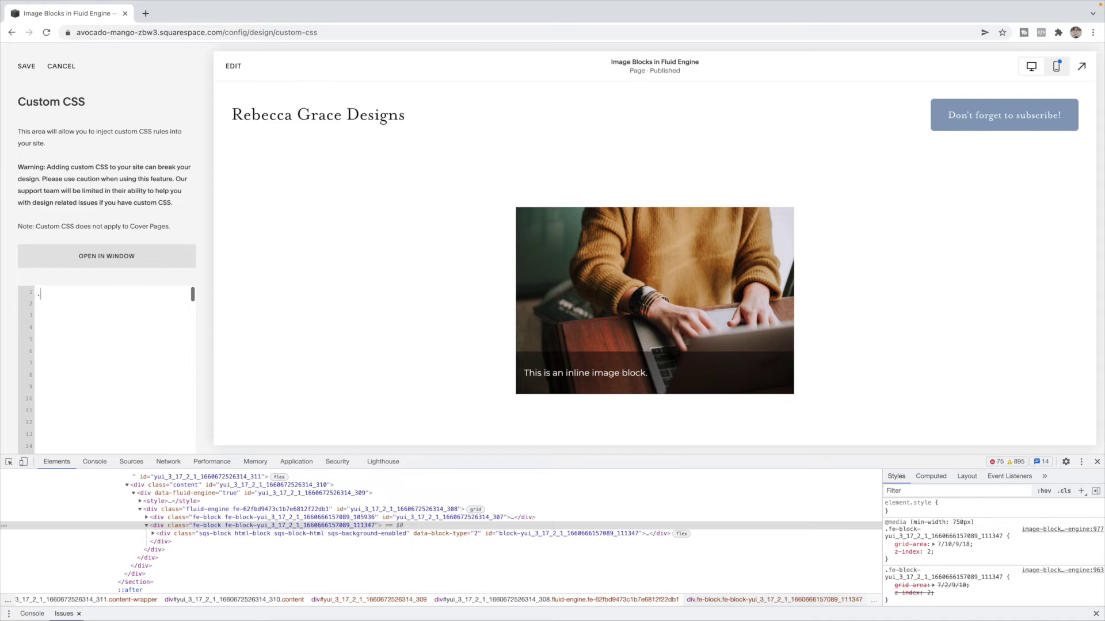
Step: Write a CSS rule hiding the caption block: its fe-block class with display: none;
type(".")
key("ctrl+v")
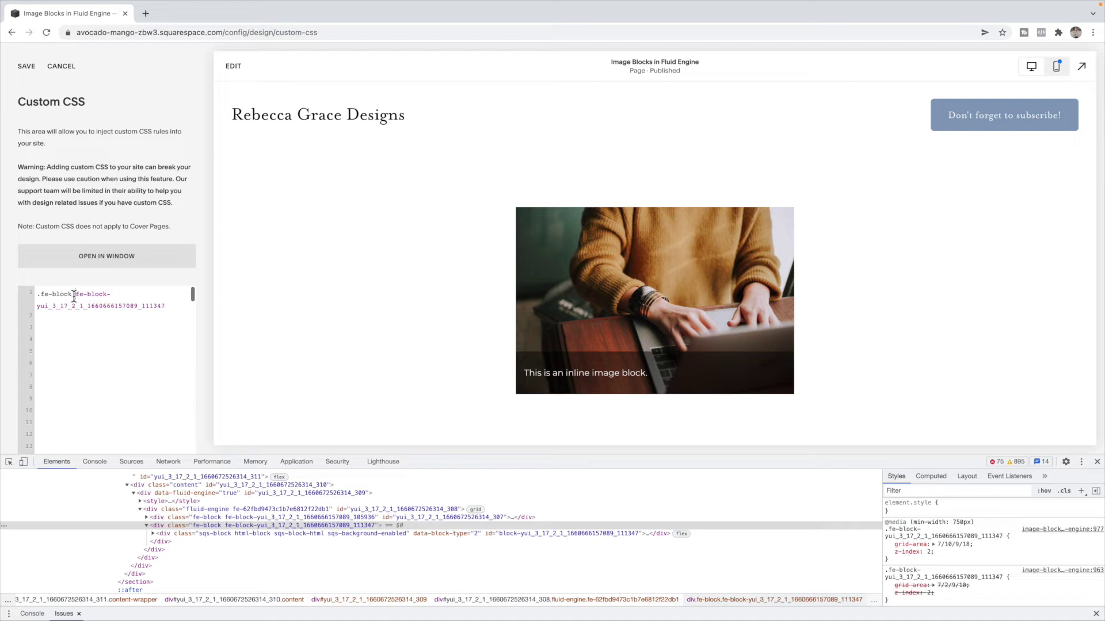
left_click_drag(75, 294, 45, 297)
key("BackSpace")
type("{")
key("Return")
type("display: none;")
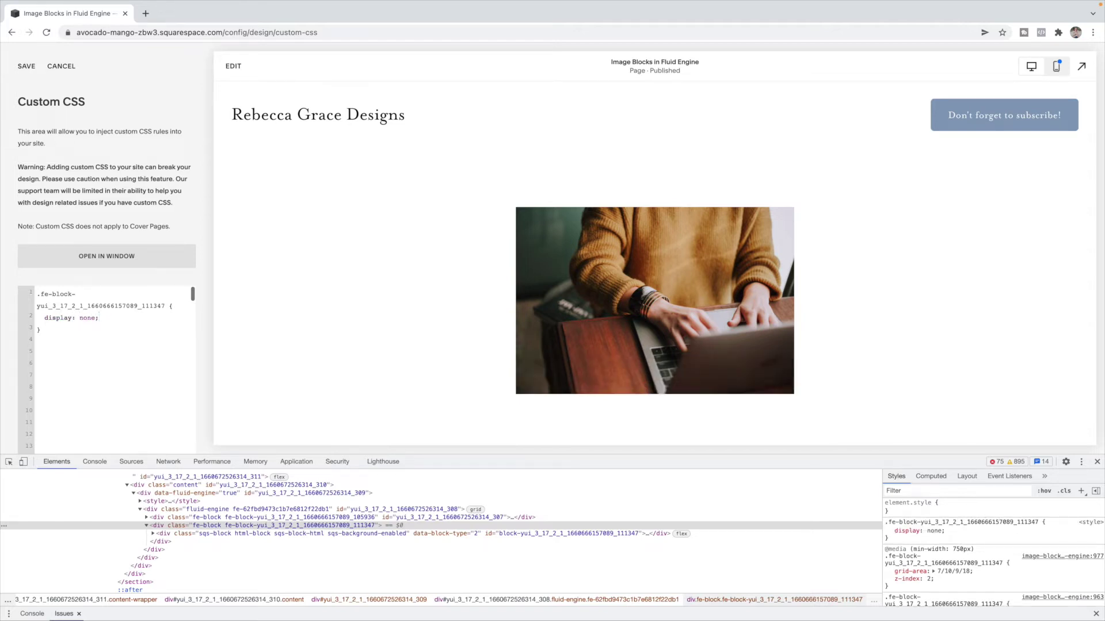
left_click(61, 333)
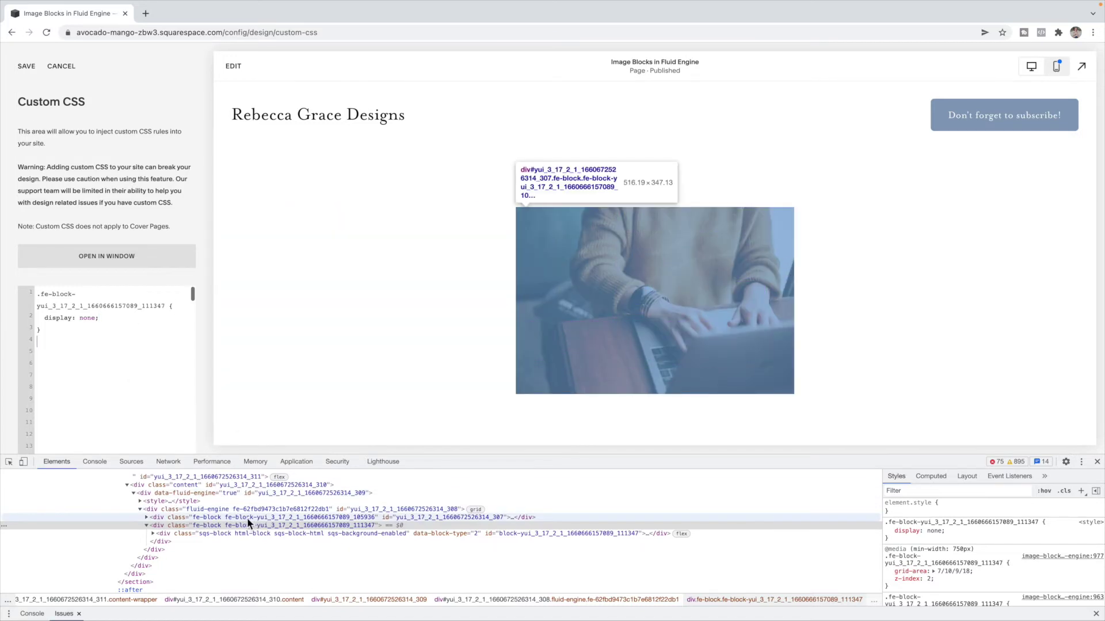
Step: Start a second rule with the image block's class plus :hover, then copy the caption's class
left_click(247, 517)
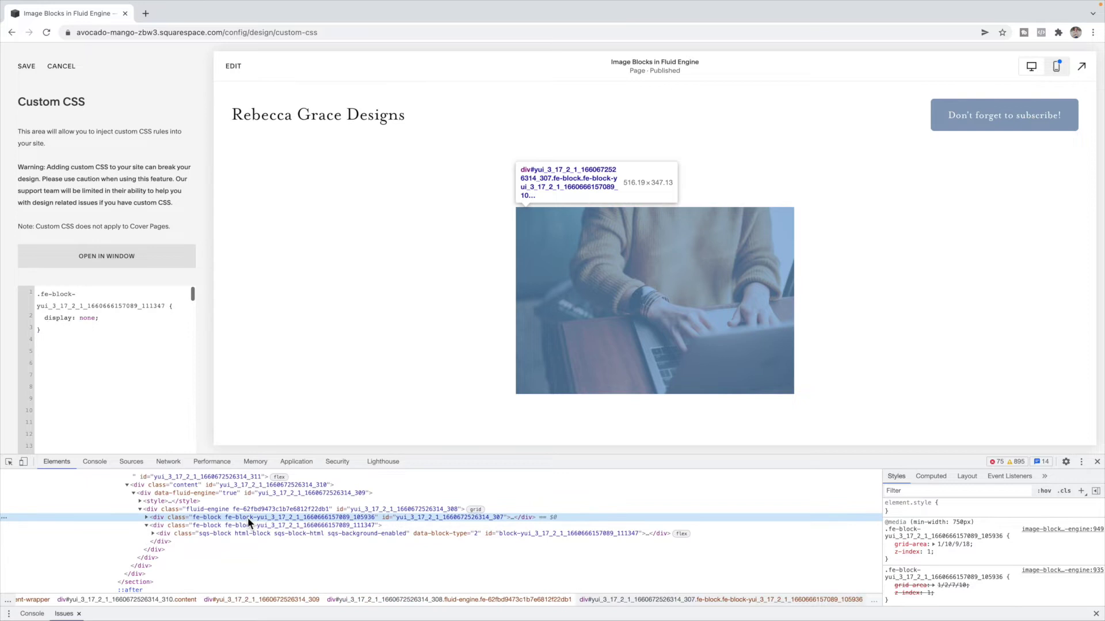
double_click(237, 517)
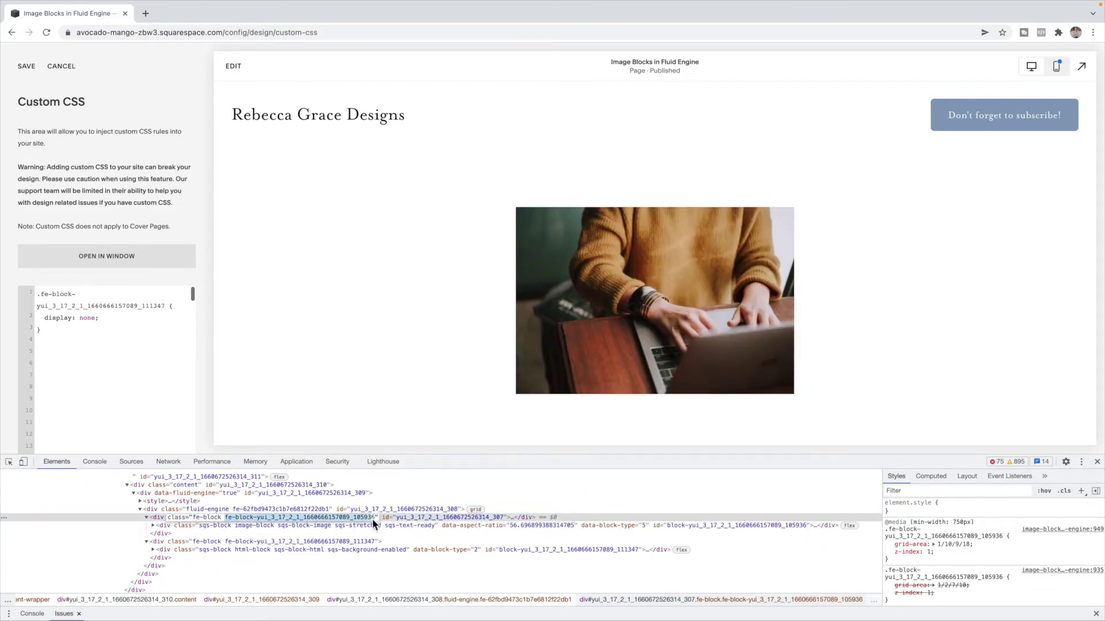
left_click(57, 351)
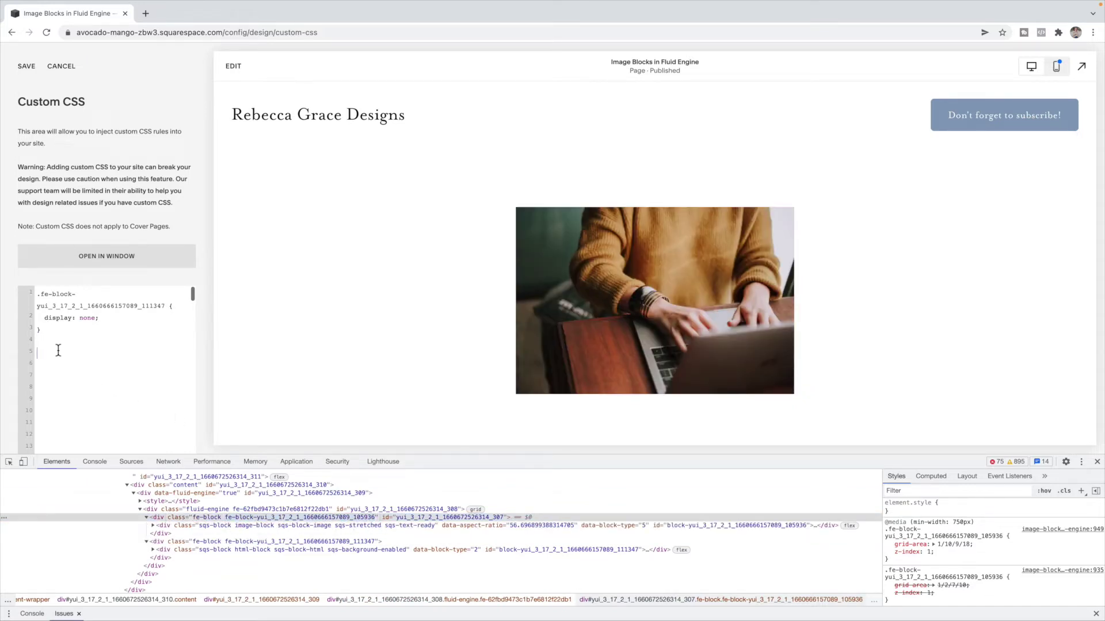
type(".")
key("ctrl+v")
type(":hover")
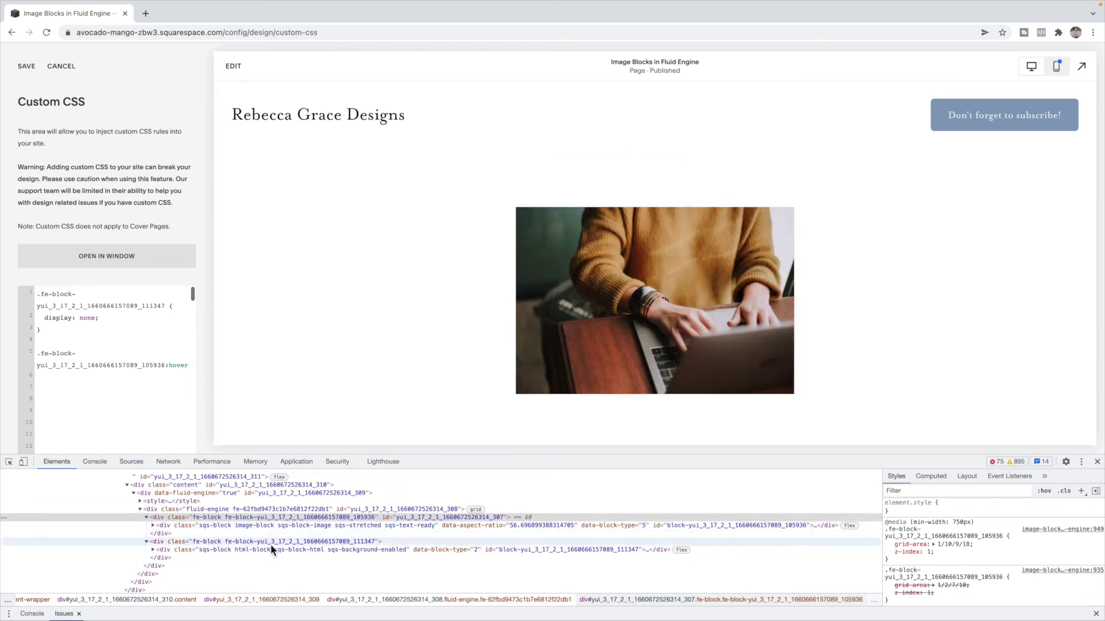
double_click(271, 543)
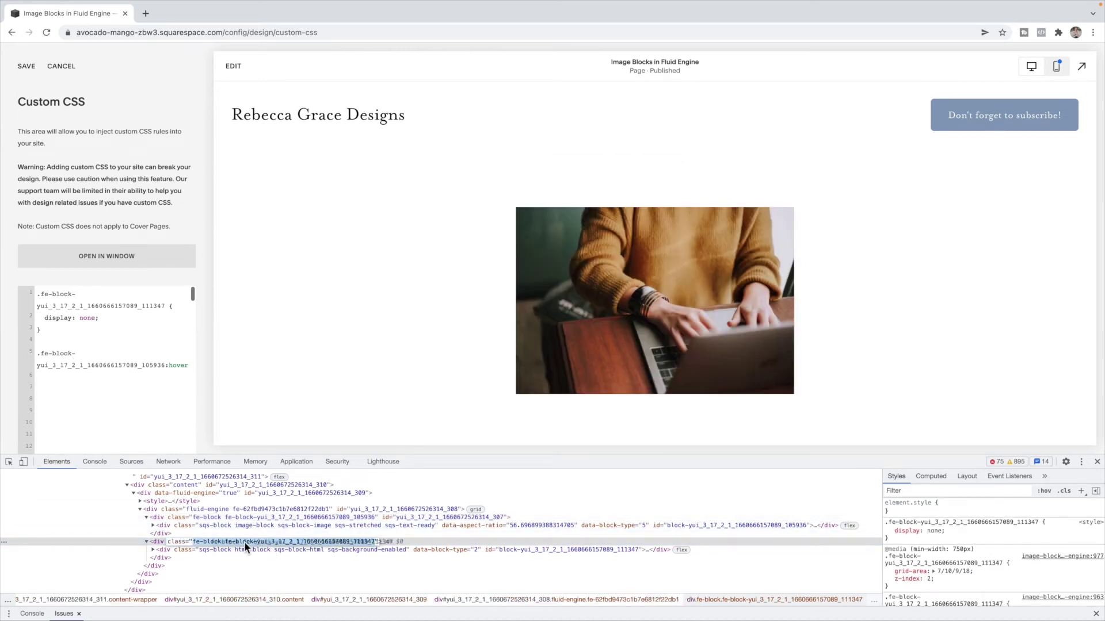
double_click(235, 542)
left_click_drag(226, 542, 300, 544)
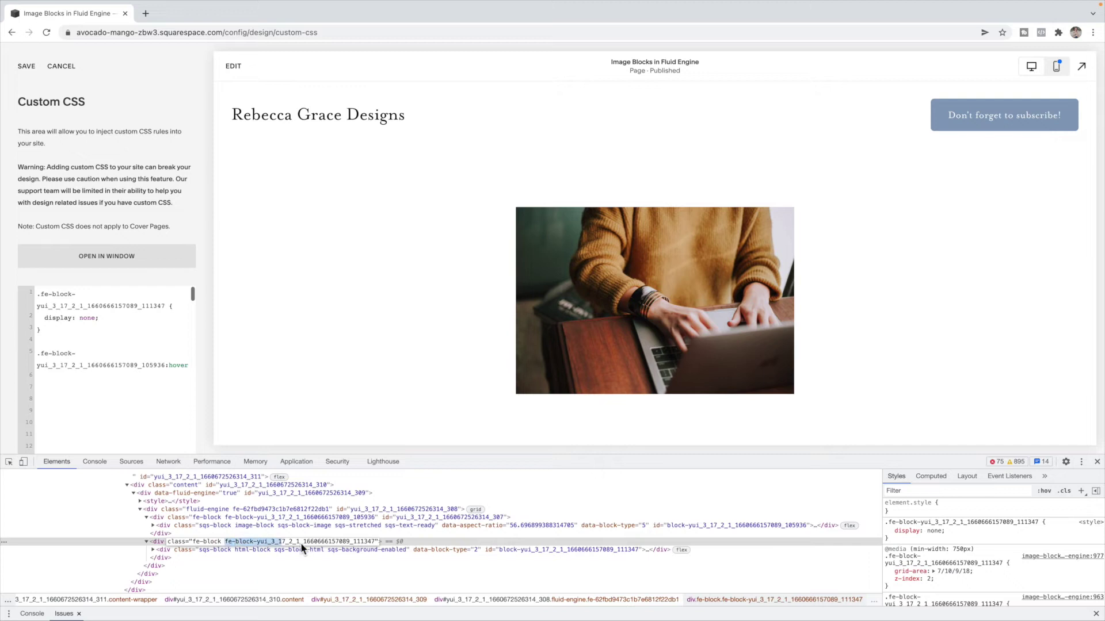
key("ctrl+c")
Step: Complete the hover rule targeting the caption block's class with display: block;
left_click(120, 381)
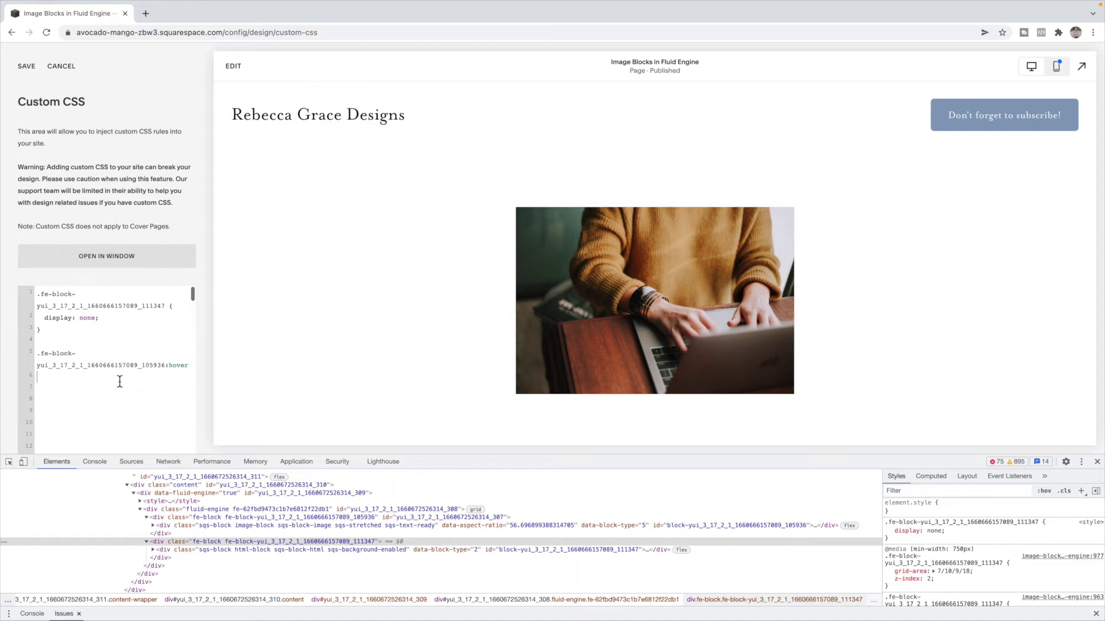
type("{")
key("ctrl+v")
left_click(40, 378)
type(".")
left_click(174, 389)
type("{")
key("Return")
type("display: block;")
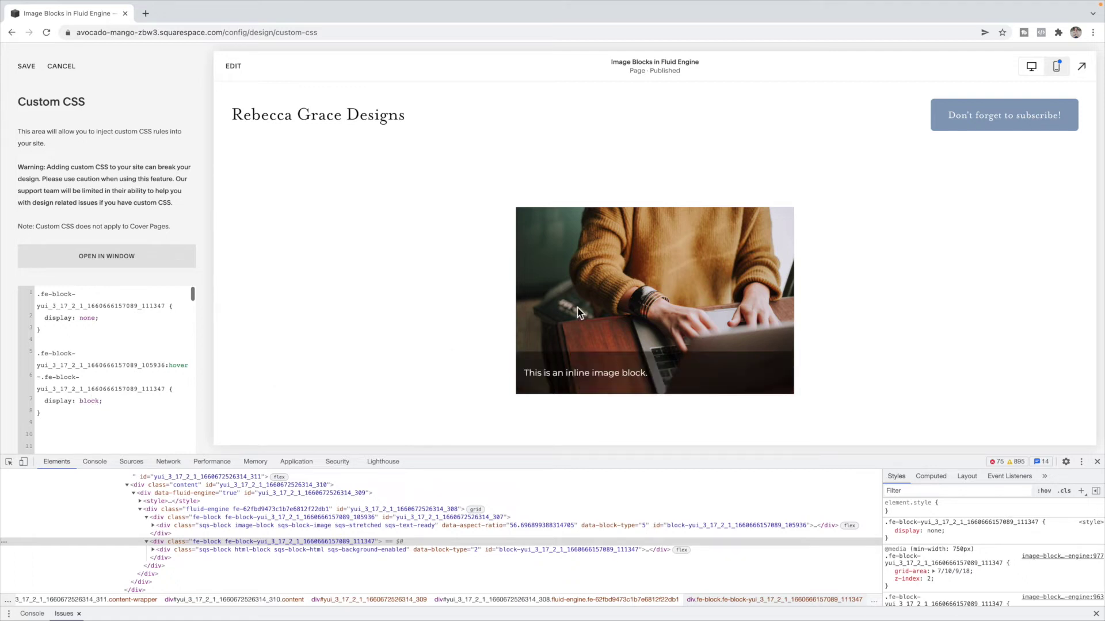
Step: Review the custom CSS, then inspect the fluid-engine grid in DevTools and collapse its block rows
mouse_move(624, 295)
left_click_drag(49, 414, 29, 292)
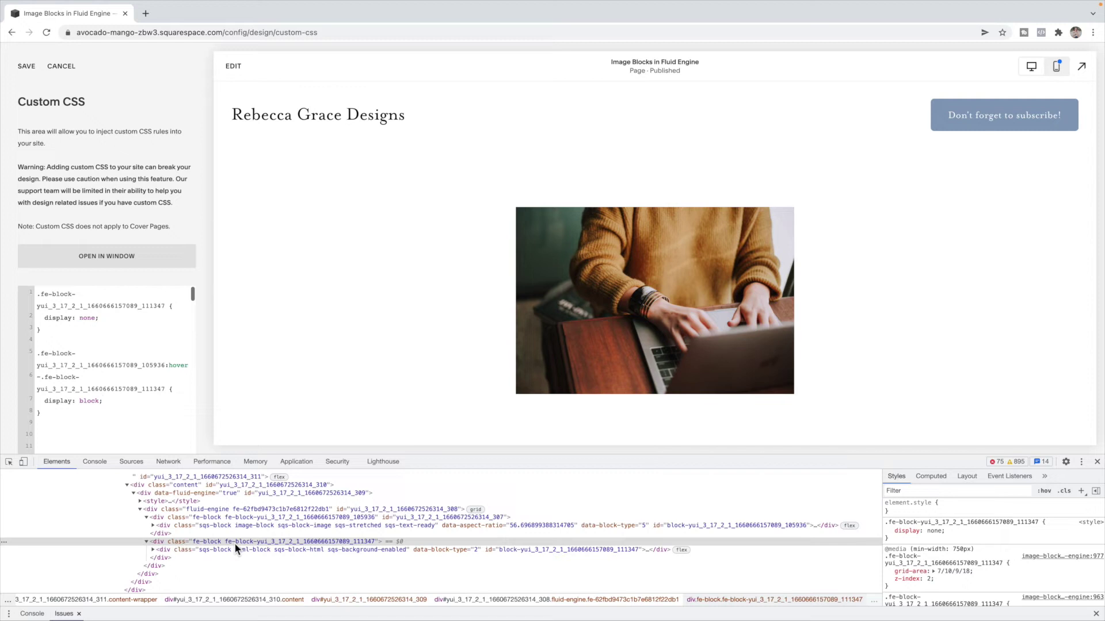
left_click(103, 401)
left_click(143, 509)
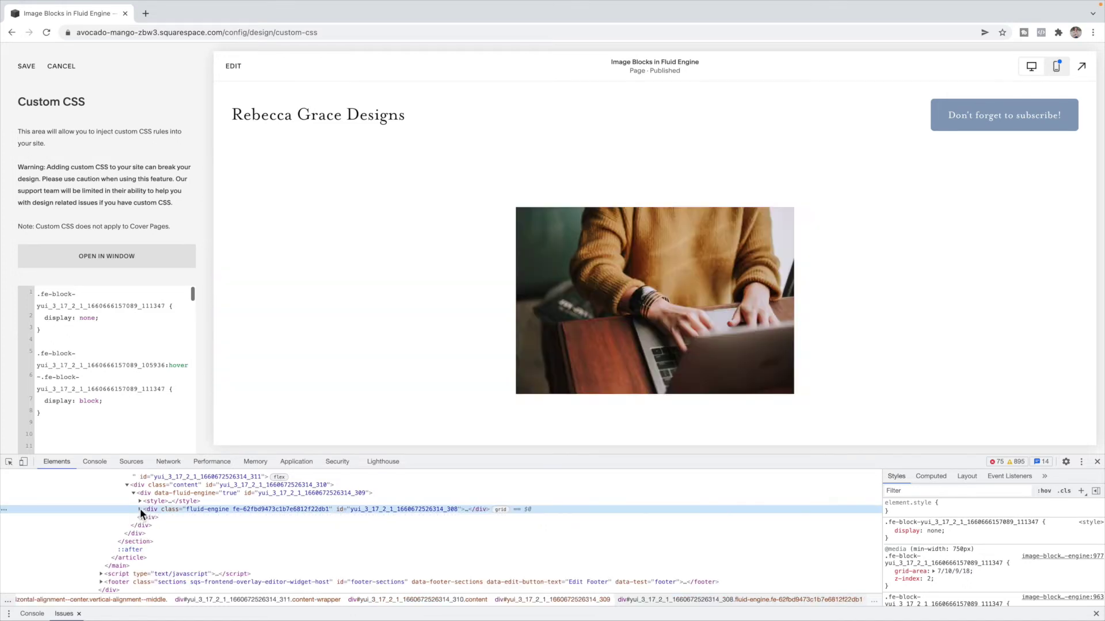
left_click(146, 517)
left_click(146, 525)
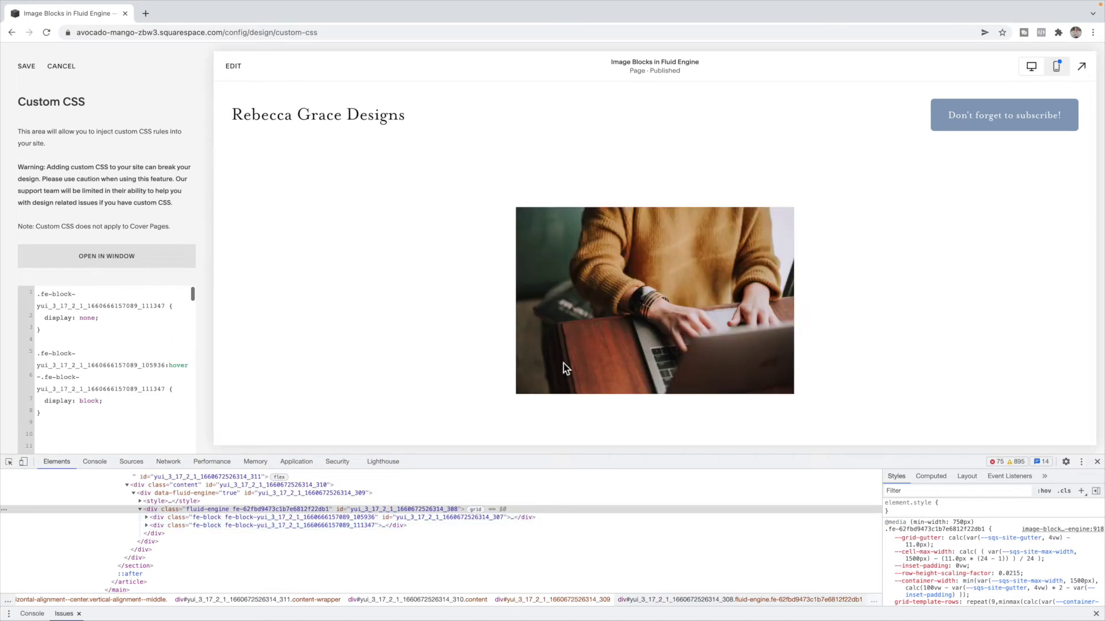
mouse_move(603, 339)
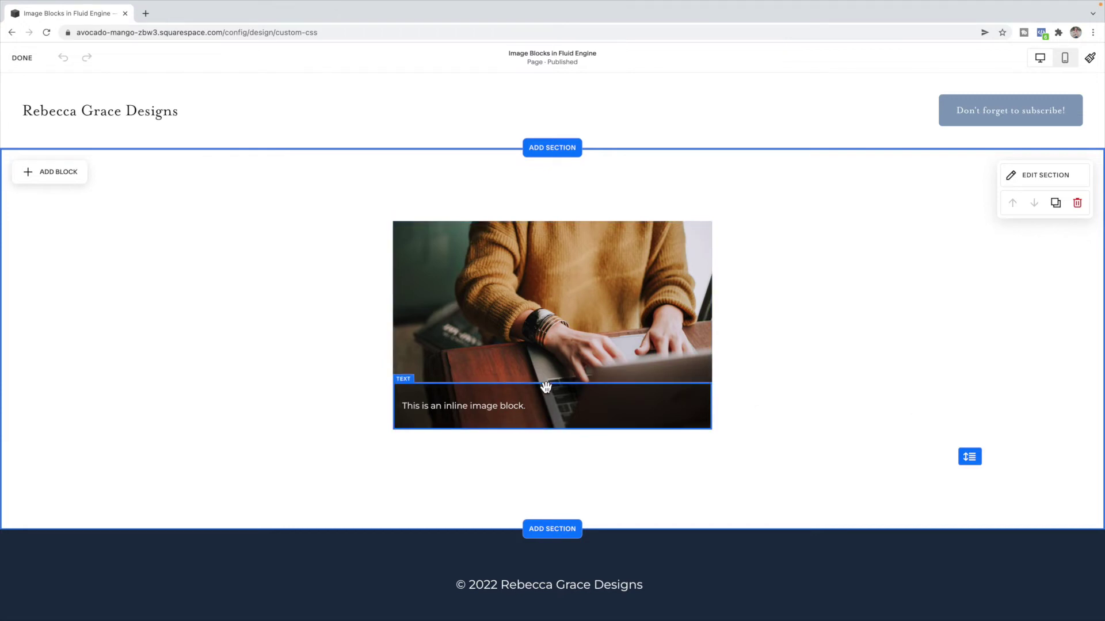
Step: Move the caption block to the image's top and retype it as Heading 3 'This is a poster image block.'
left_click_drag(545, 387, 402, 271)
left_click(527, 271)
type("T")
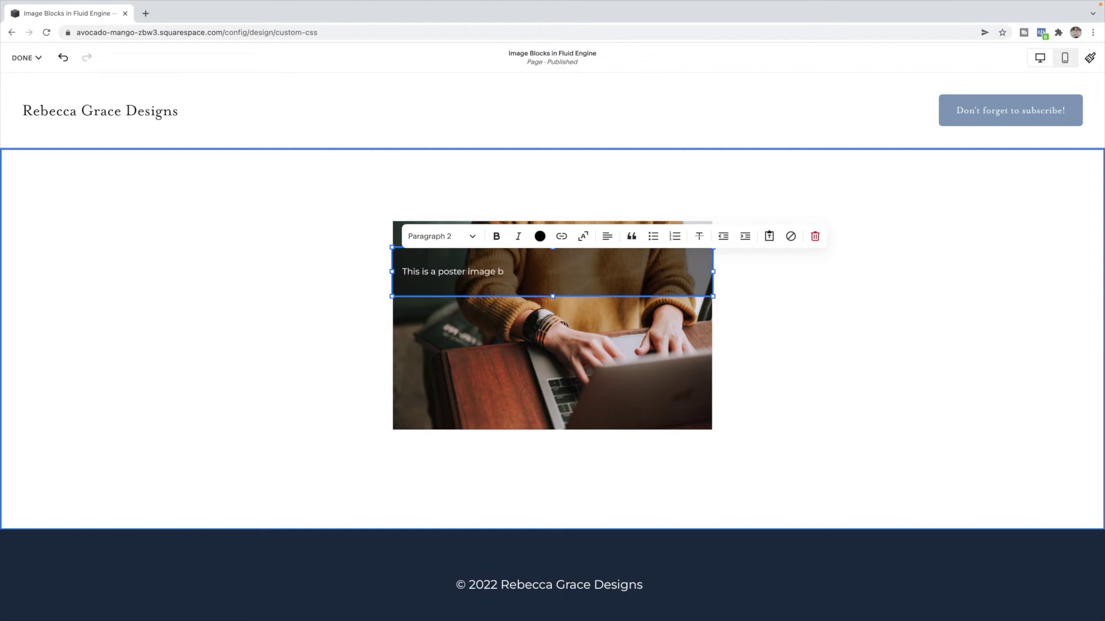
left_click(440, 235)
left_click(449, 314)
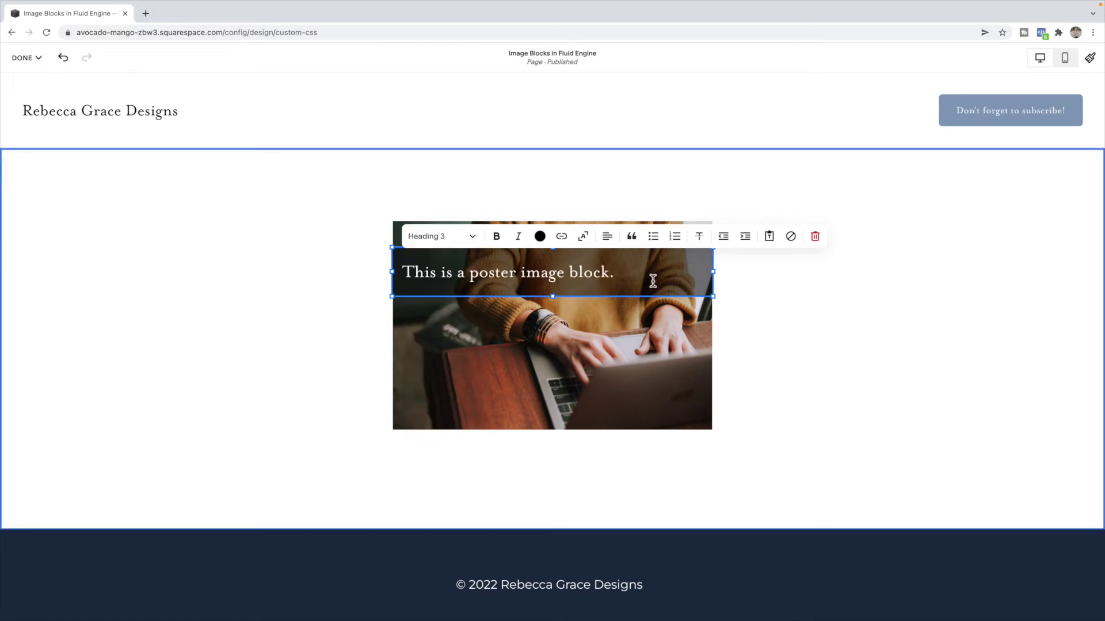
key("Return")
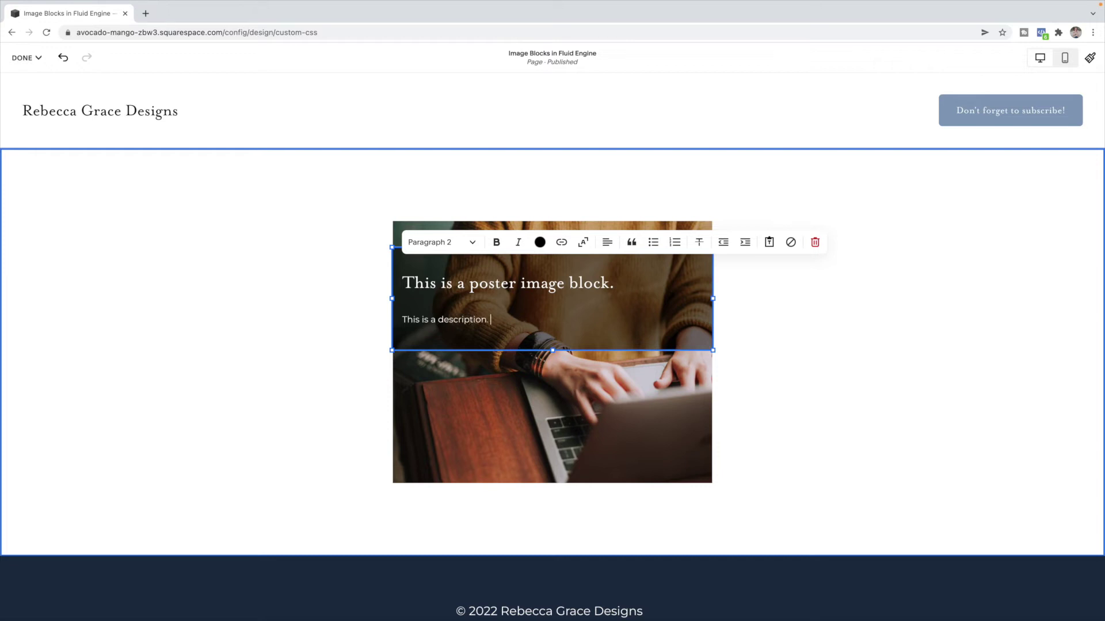
Step: Add a description paragraph under the heading by repeating the sentence several times
left_click_drag(526, 321, 394, 321)
left_click(535, 322)
key("super+v")
key("super+v")
key("super+v")
key("super+v")
key("super+v")
key("super+v")
key("super+v")
key("super+v")
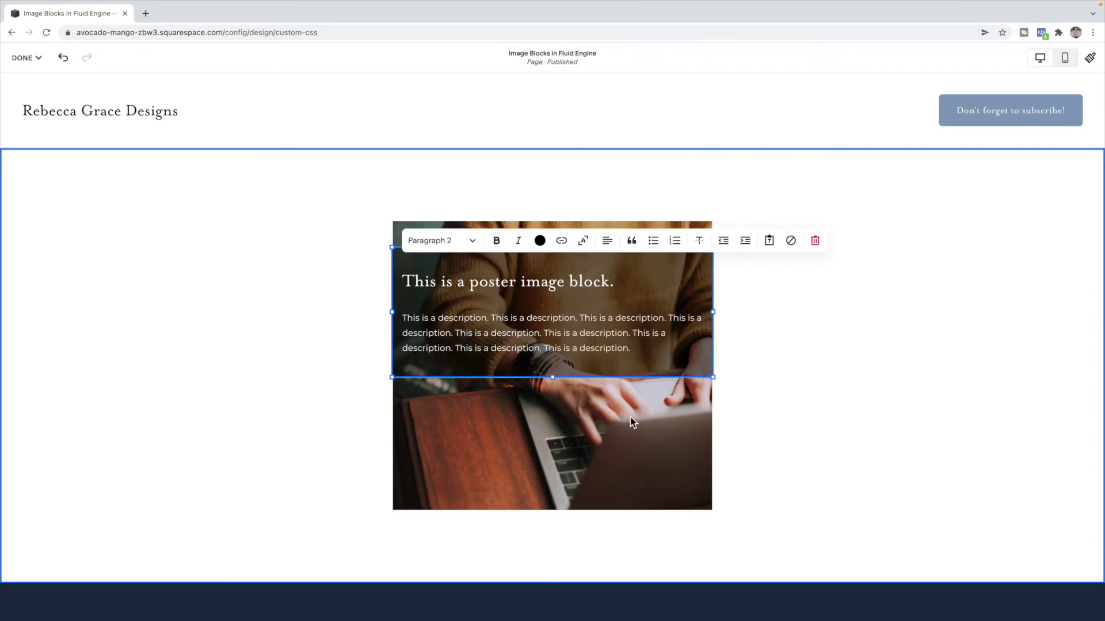
key("Escape")
Step: Centre-align the heading and description text
left_click(640, 353)
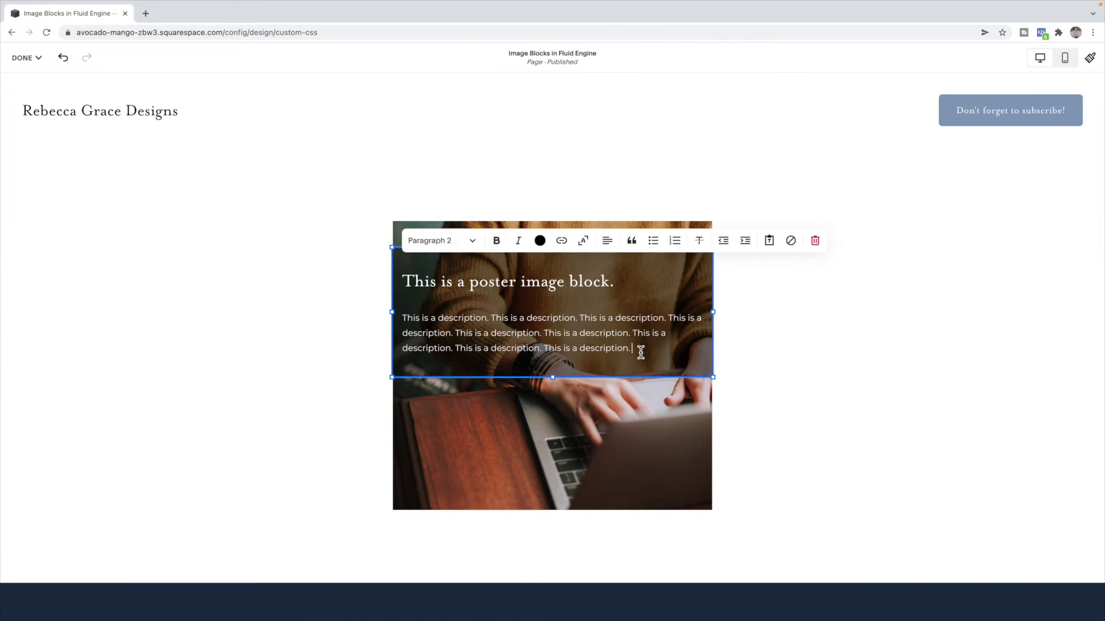
left_click_drag(640, 353, 382, 254)
left_click(607, 240)
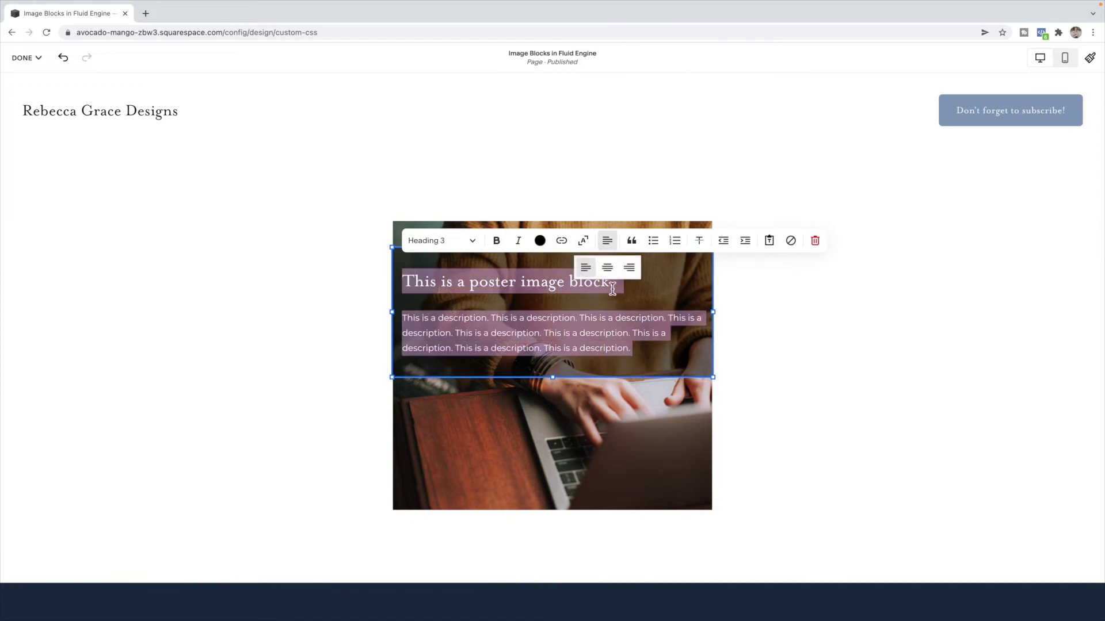
left_click(606, 267)
left_click(259, 245)
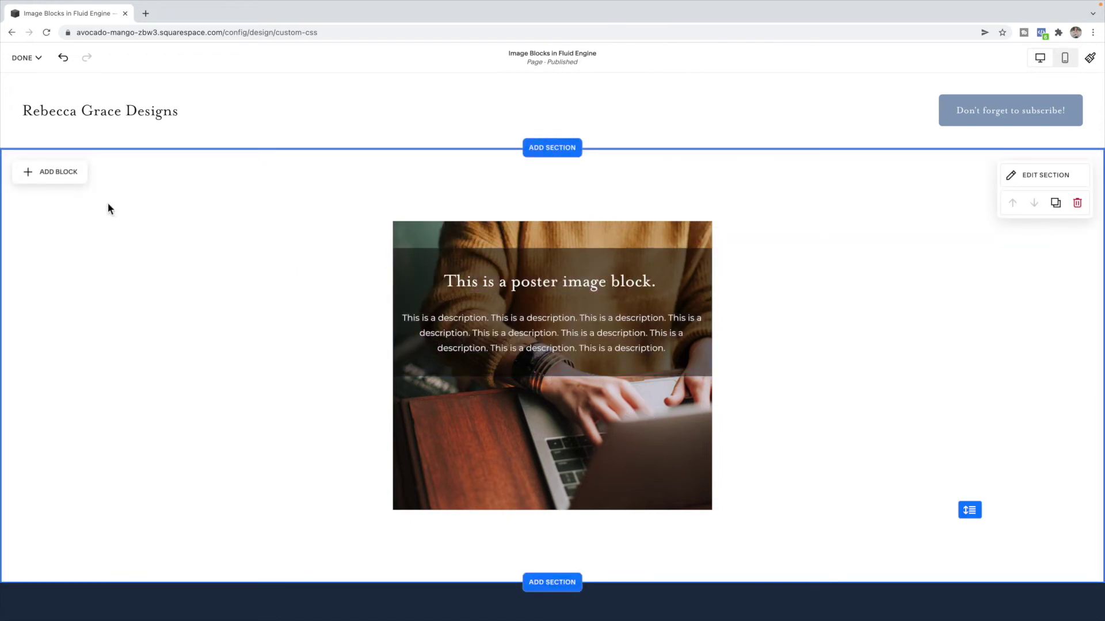
left_click(37, 173)
Step: Place a button block on the image labelled 'This is a button'
left_click_drag(54, 271, 532, 414)
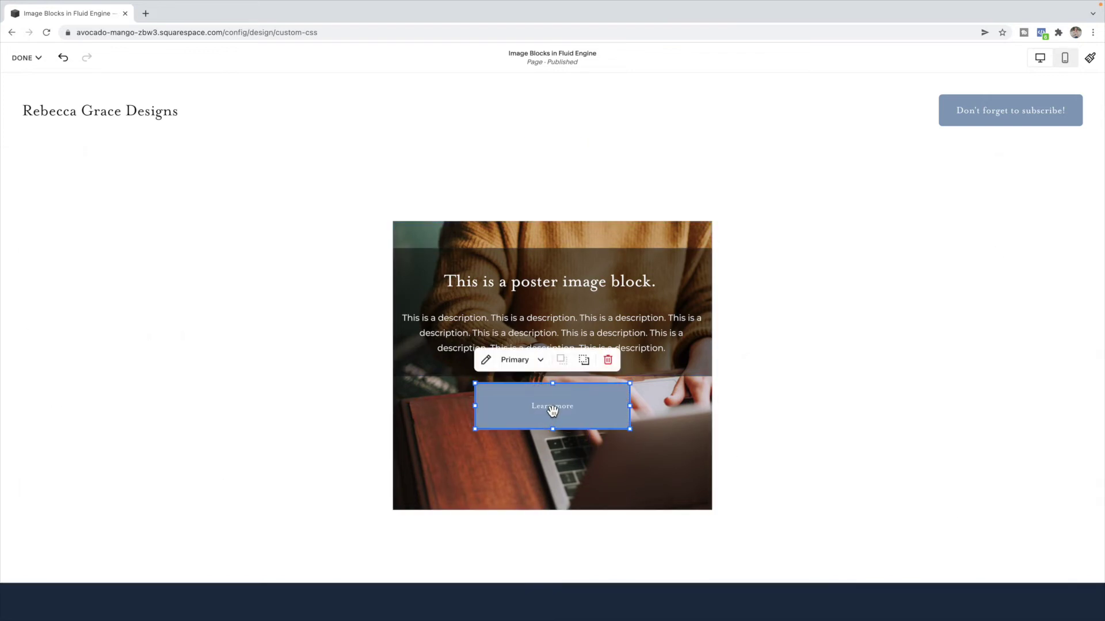
double_click(553, 411)
left_click_drag(709, 428, 653, 429)
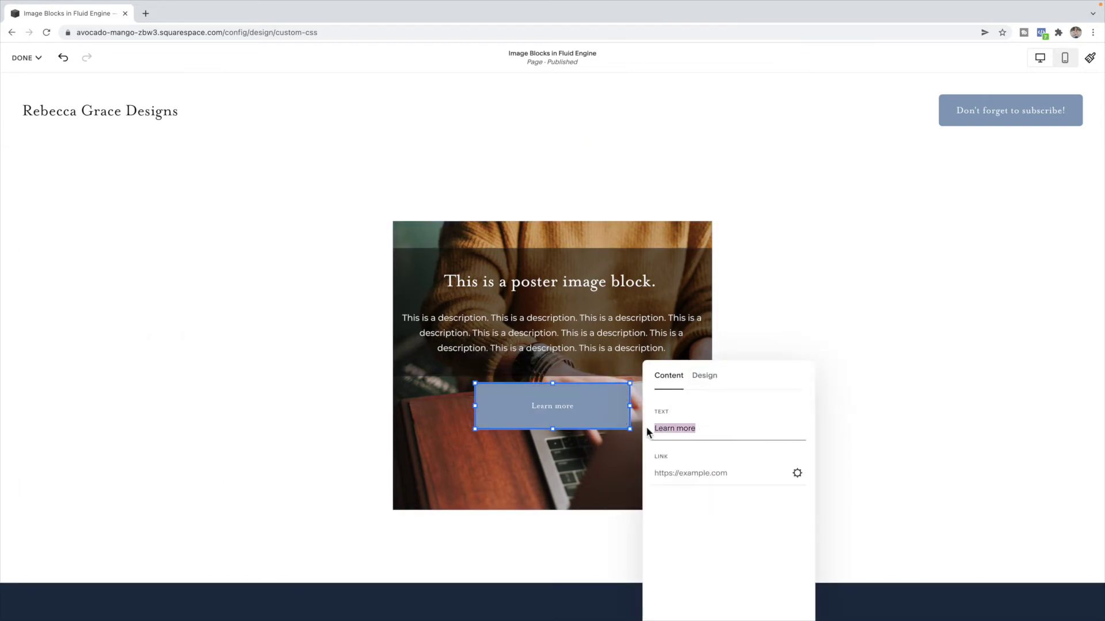
type("This is")
left_click(659, 453)
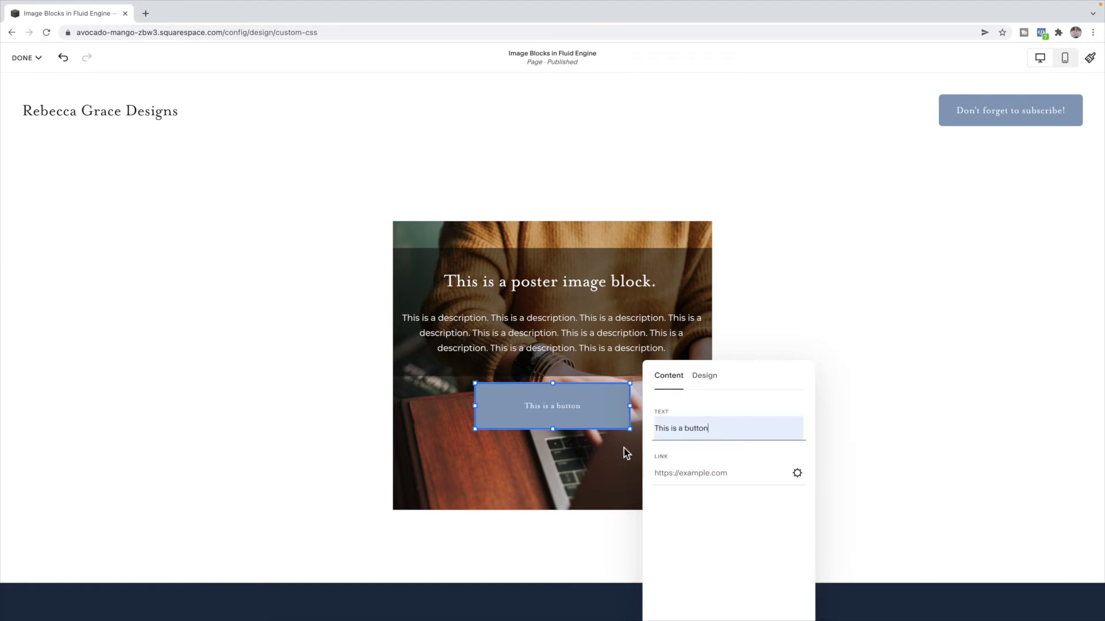
left_click(576, 441)
Step: Narrow the text block from both sides, move the button lower, and shorten the image
left_click(700, 345)
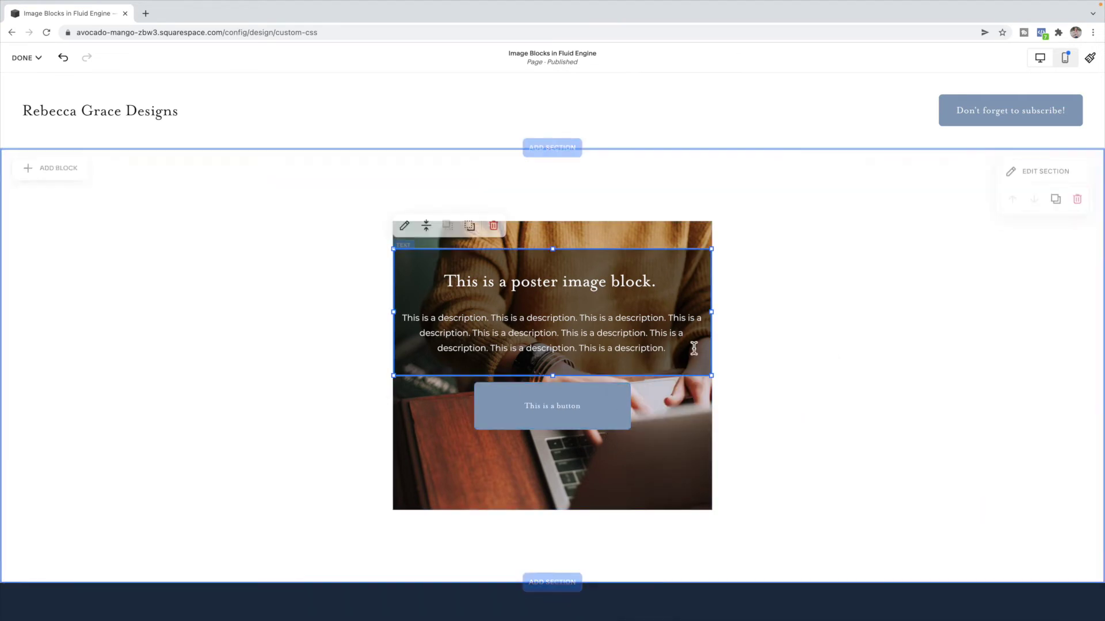
left_click_drag(712, 318, 670, 315)
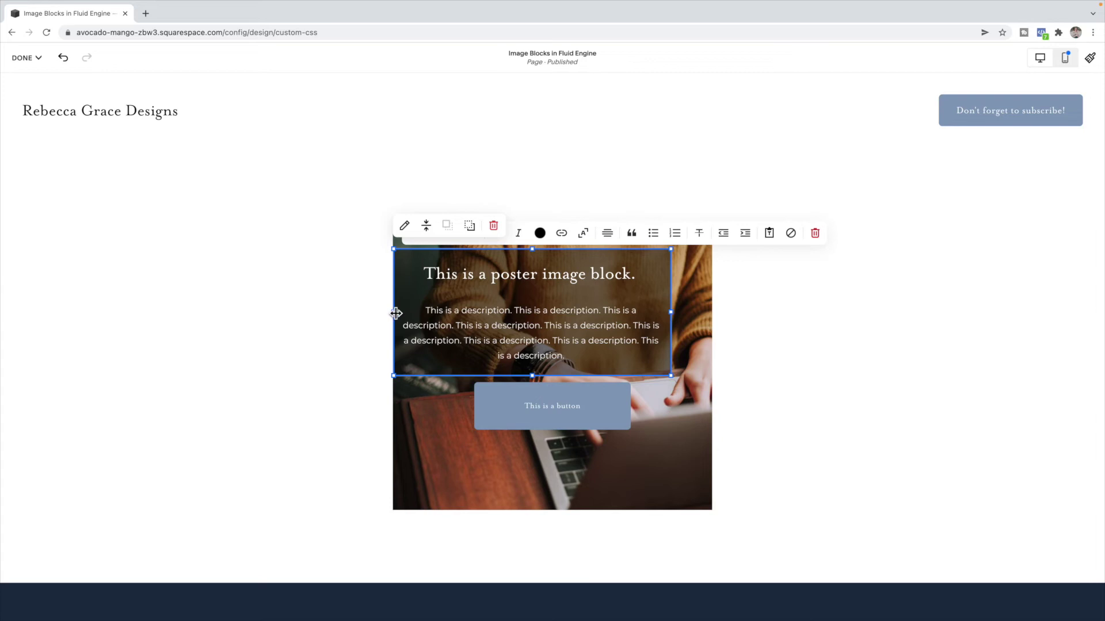
left_click_drag(393, 314, 428, 315)
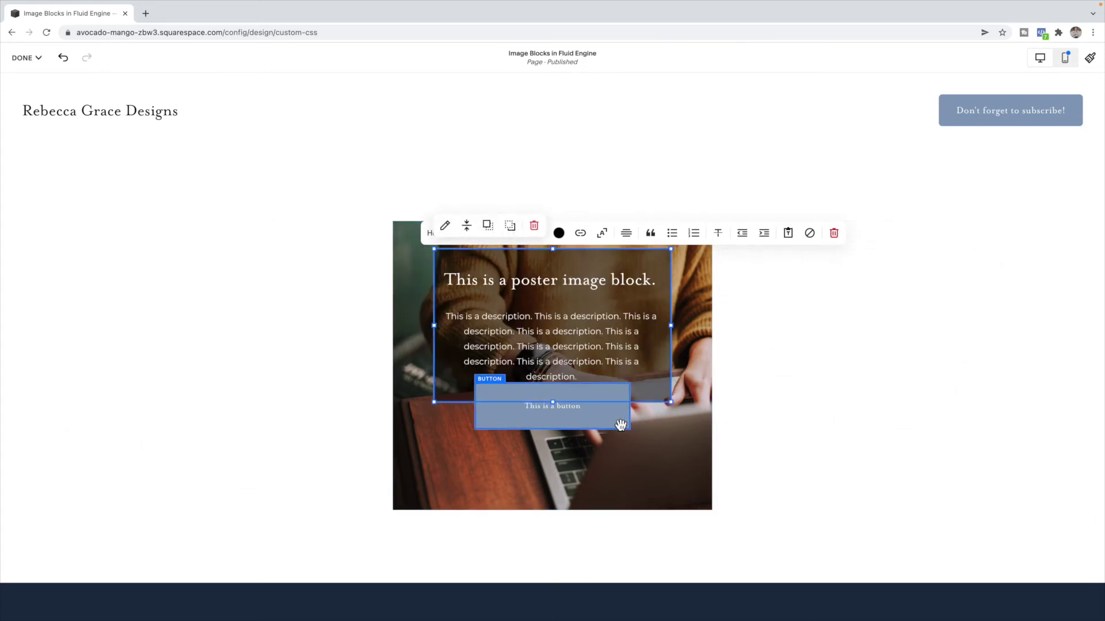
left_click_drag(618, 423, 621, 454)
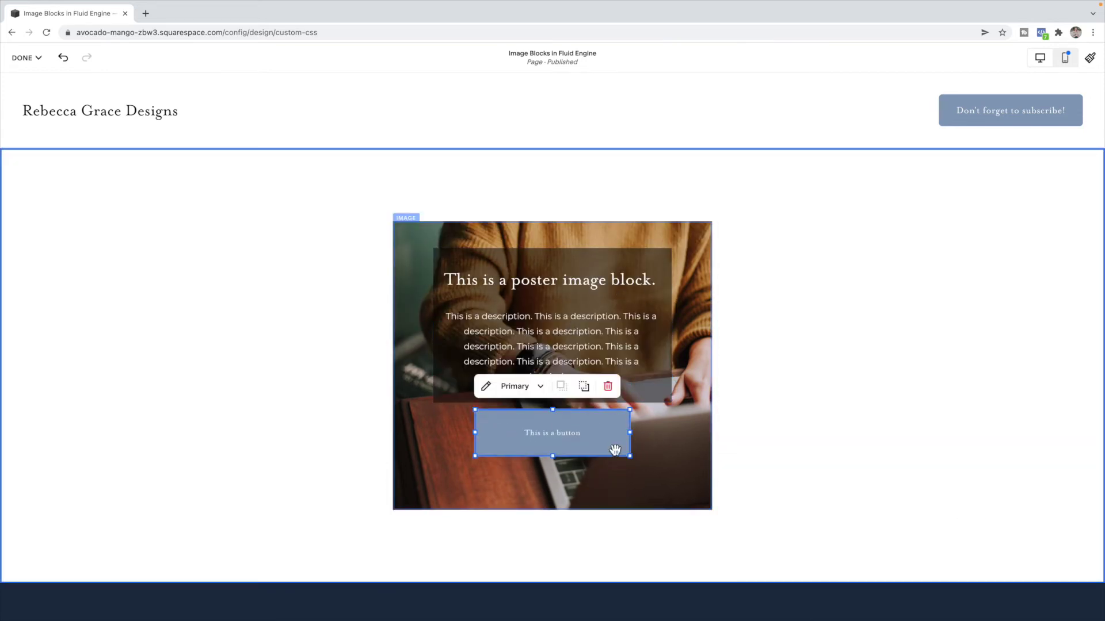
left_click(673, 475)
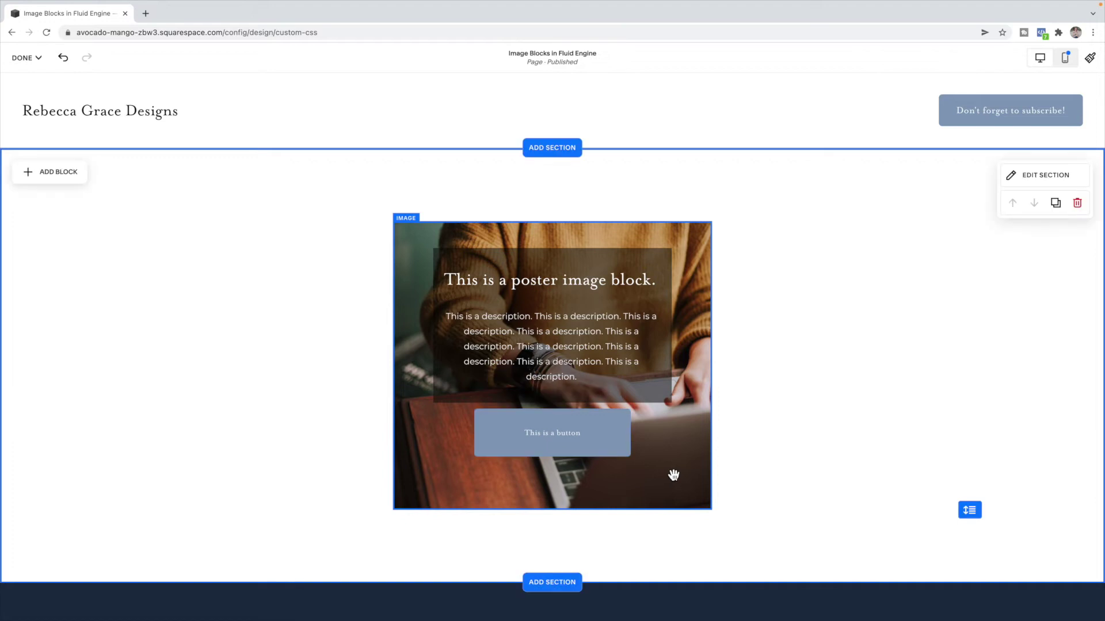
left_click_drag(557, 509, 555, 482)
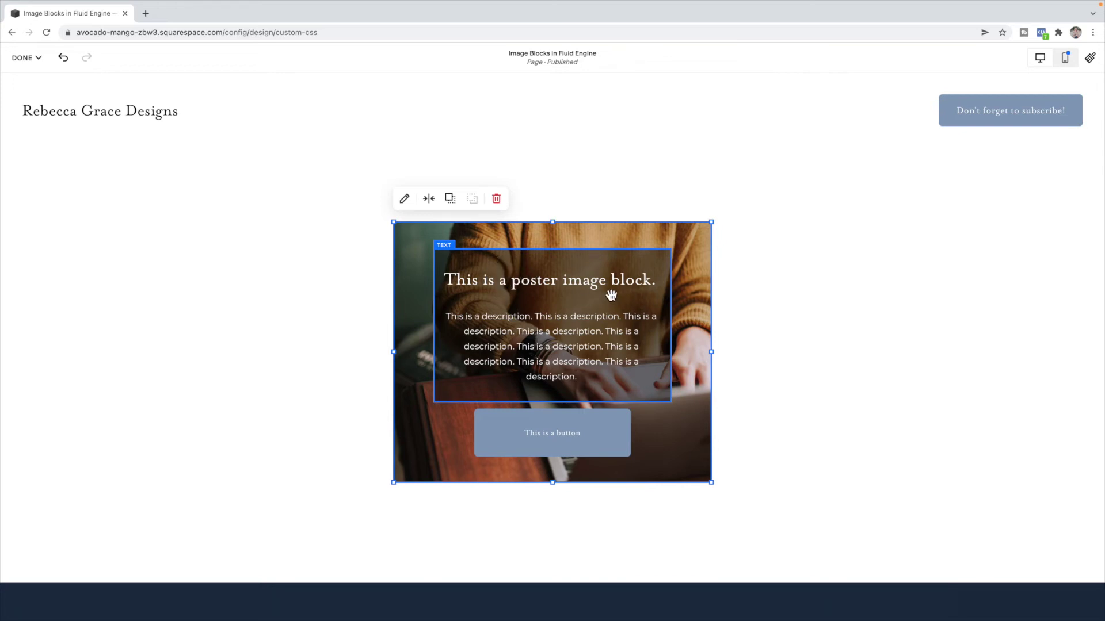
left_click(848, 284)
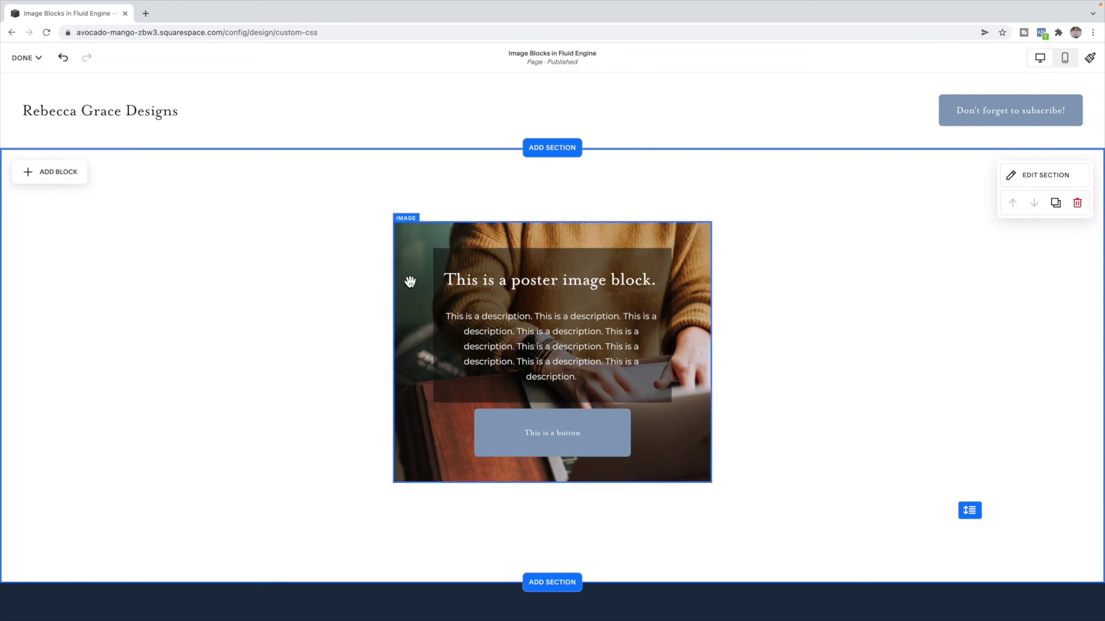
Step: Move the image left with text and button beside it, and left-align the text
left_click_drag(409, 281, 165, 277)
left_click_drag(601, 263, 678, 250)
left_click_drag(605, 443, 646, 445)
left_click_drag(673, 371, 761, 263)
left_click(727, 239)
left_click(706, 265)
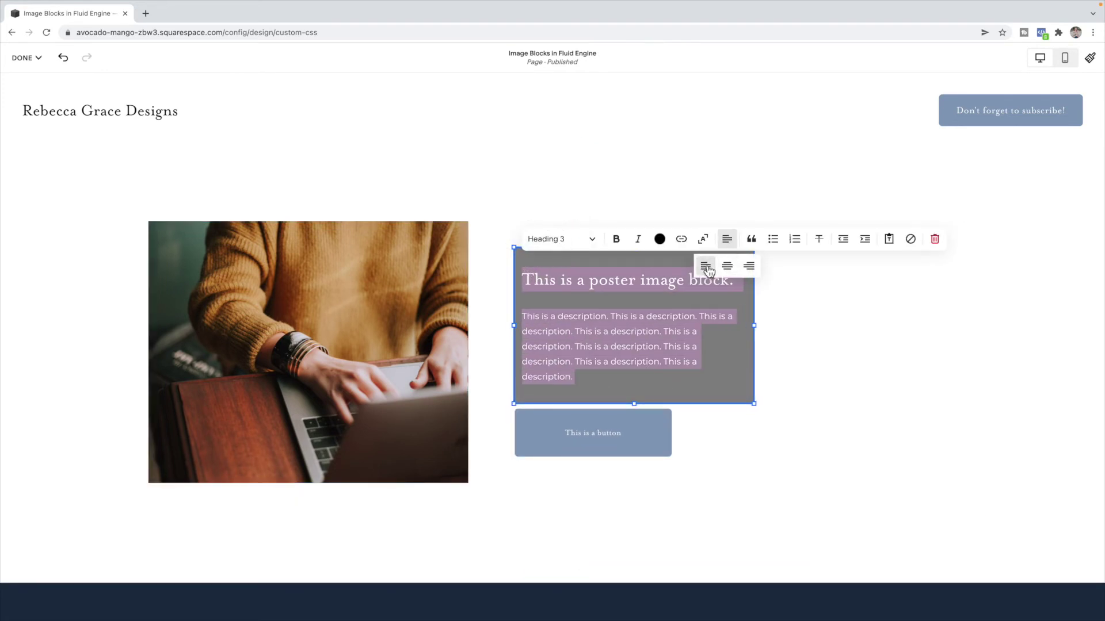
left_click(484, 254)
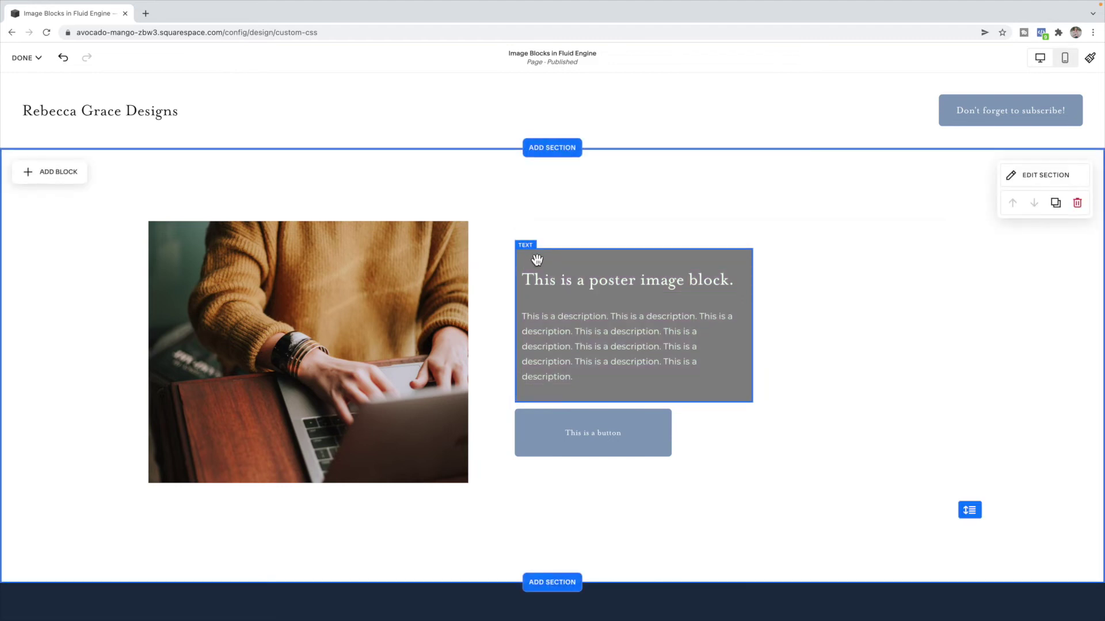
Step: Turn off the text block's grey background
left_click(518, 249)
left_click(532, 232)
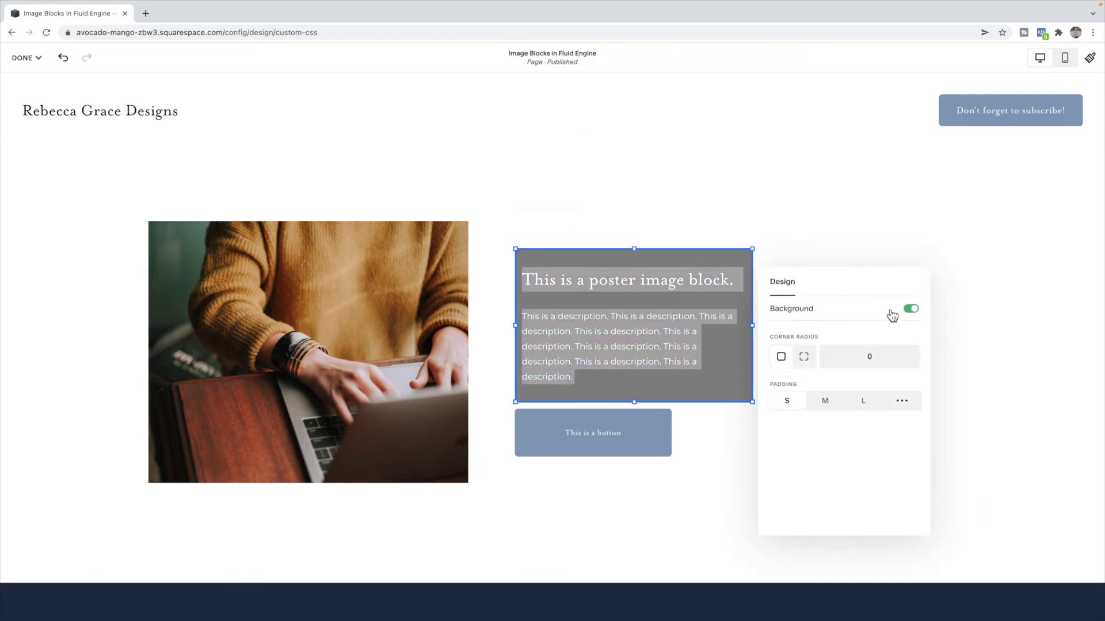
left_click(914, 310)
left_click(978, 301)
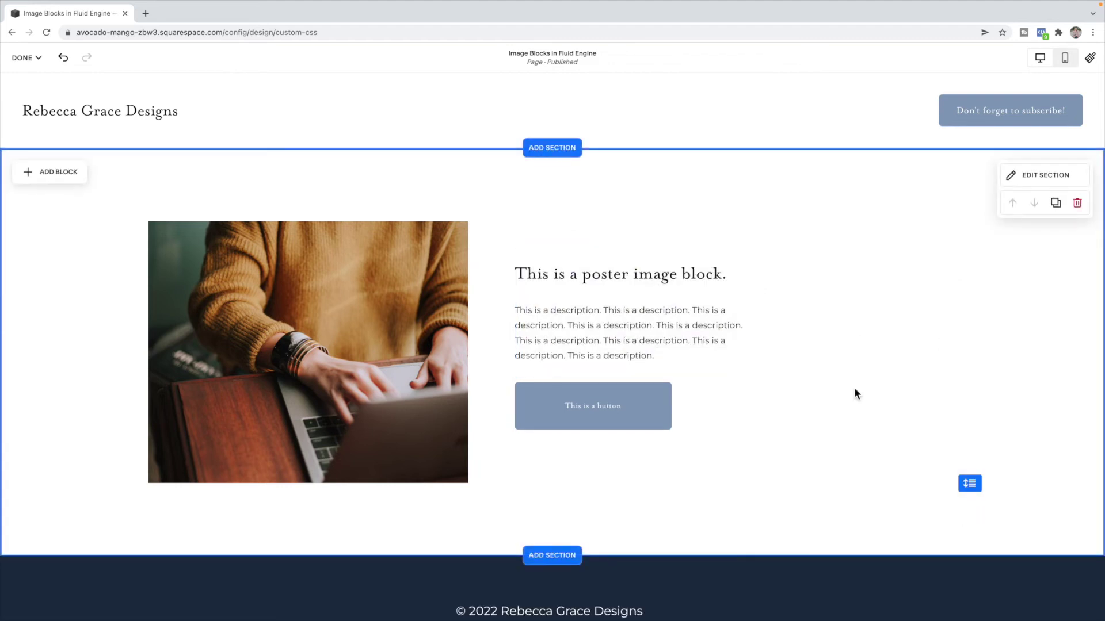
Step: Shorten the image from the bottom and reposition it in the grid
left_click(309, 483)
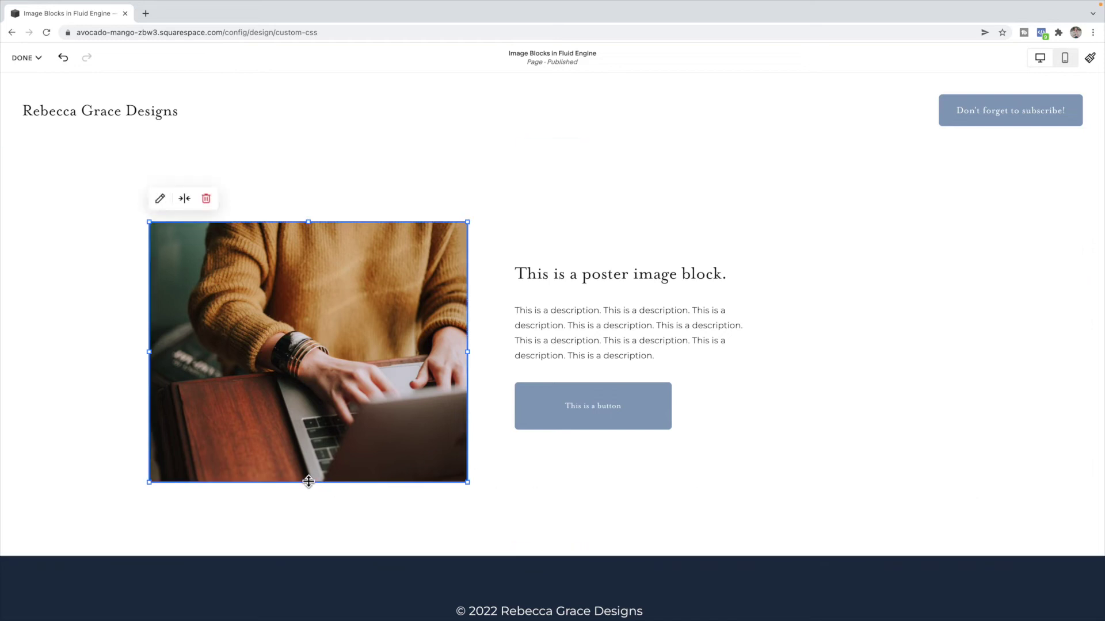
left_click_drag(308, 483, 311, 428)
left_click_drag(362, 388, 374, 411)
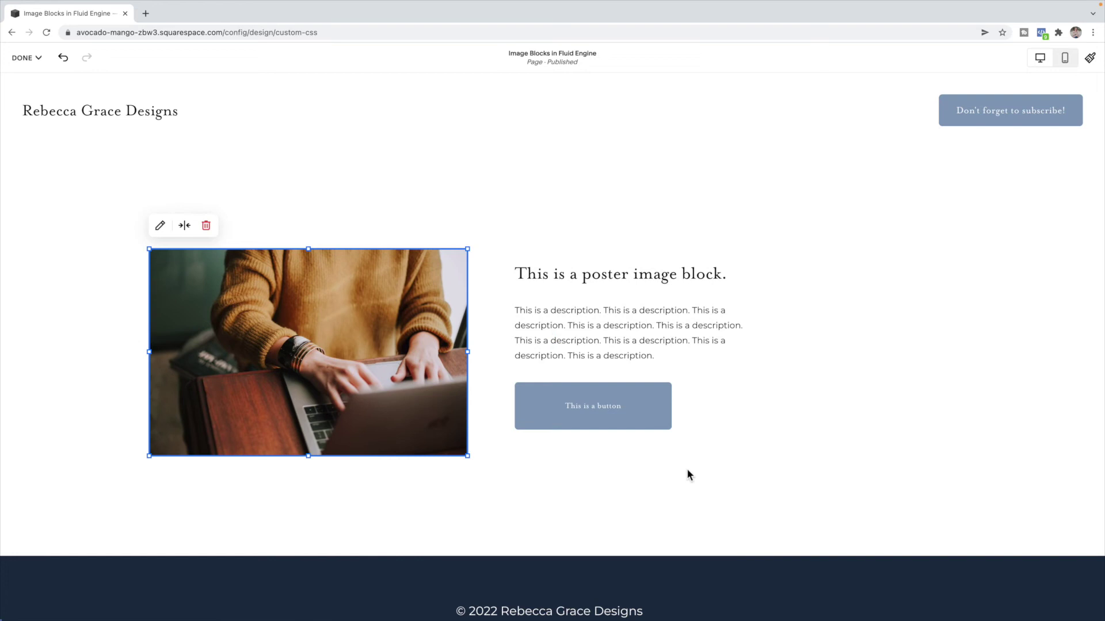
left_click(830, 501)
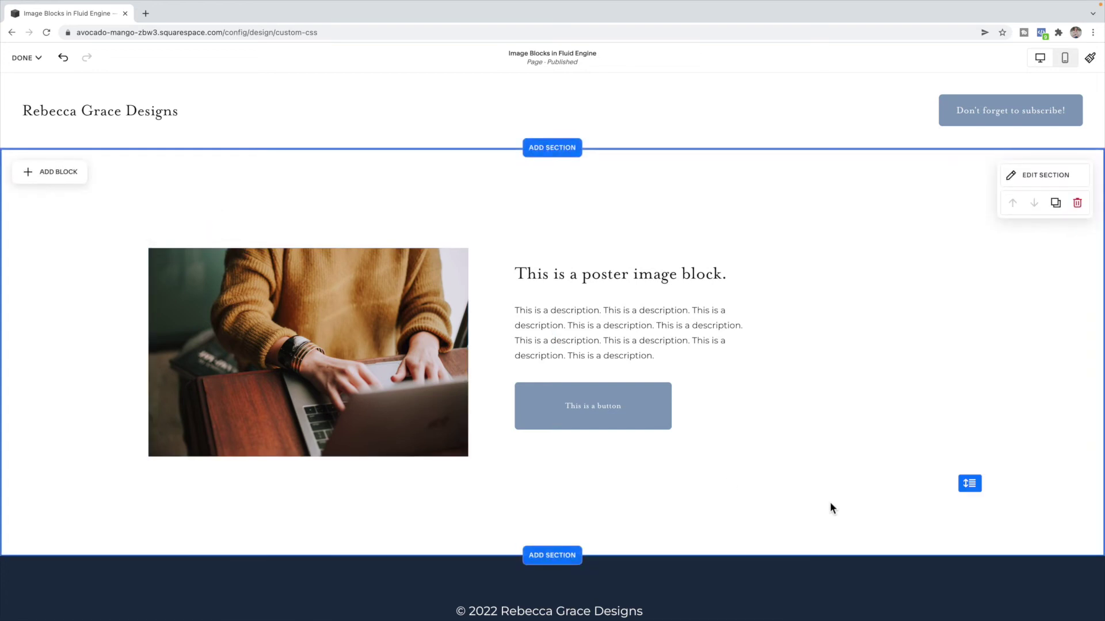
Step: Replace 'poster' with 'card' so the heading reads 'This is a card image block.'
left_click(629, 291)
left_click(583, 276)
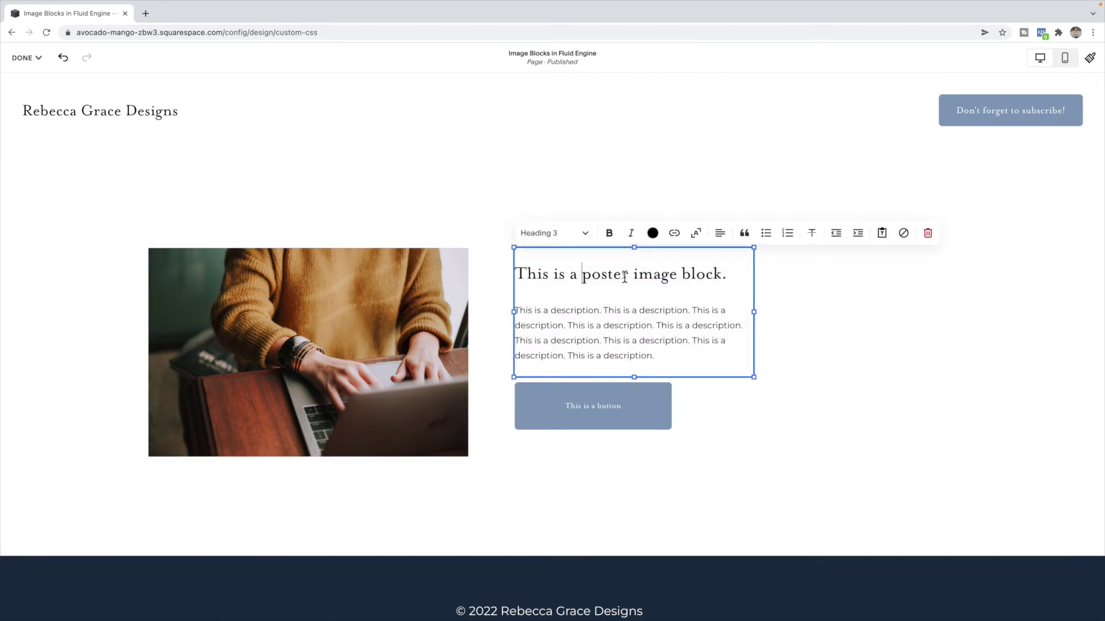
double_click(582, 277)
type("card")
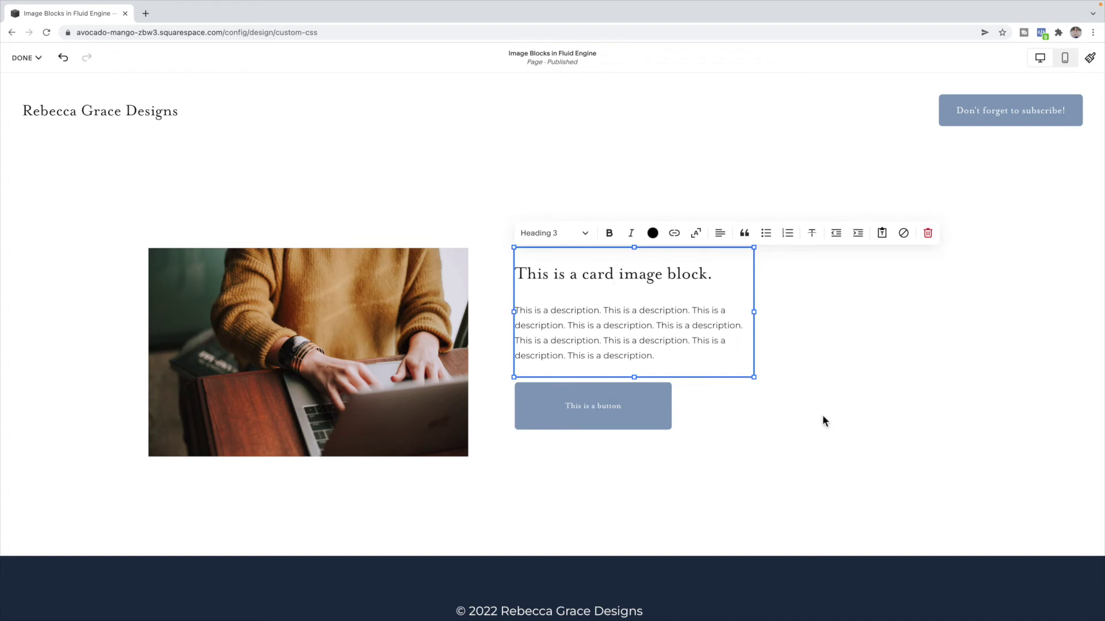
left_click(822, 416)
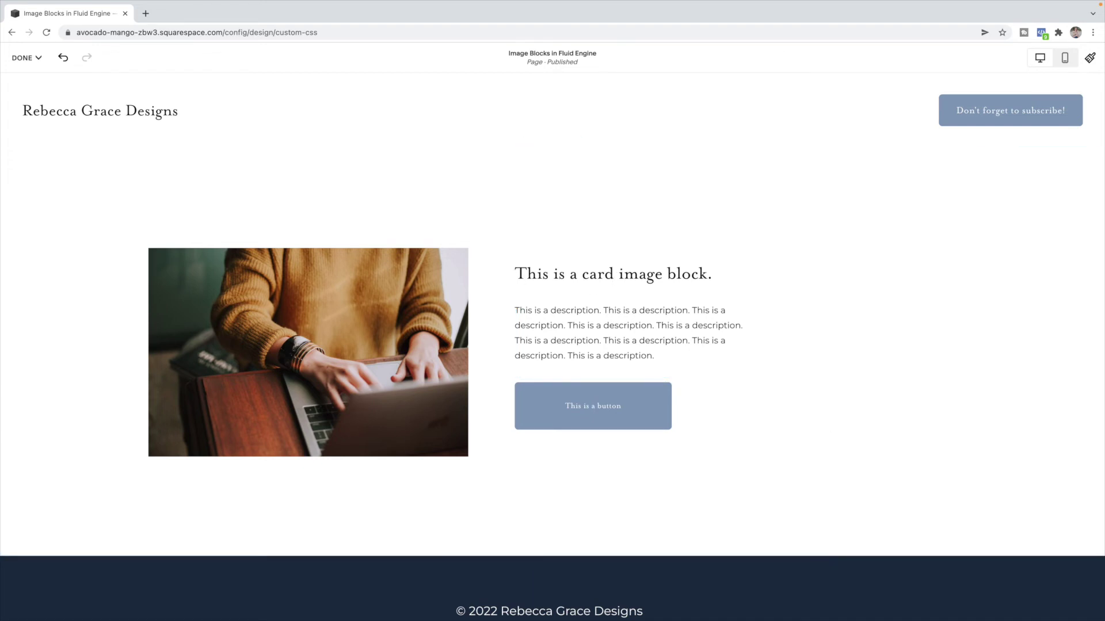
mouse_move(1061, 394)
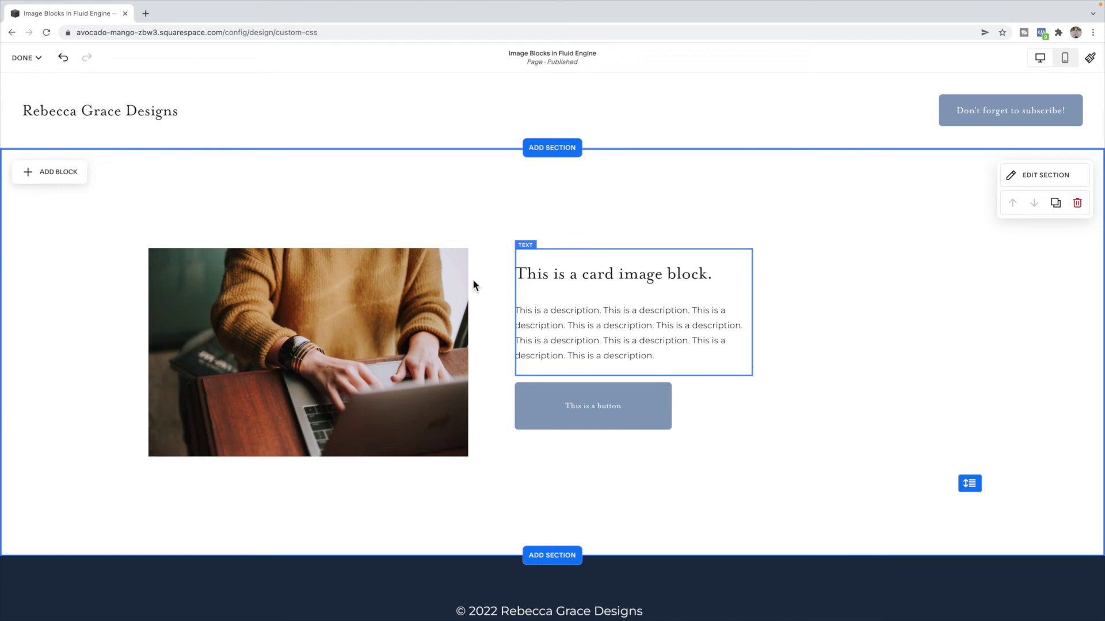
Step: Move the heading out of the description into its own new text block
left_click(543, 281)
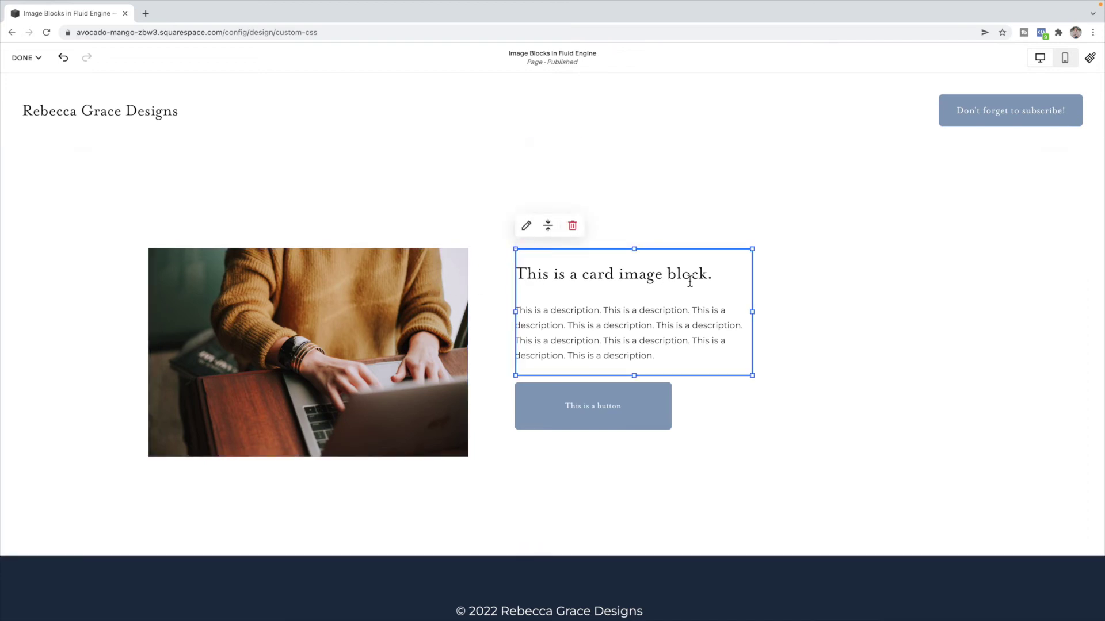
left_click_drag(716, 275, 520, 285)
key("ctrl+c")
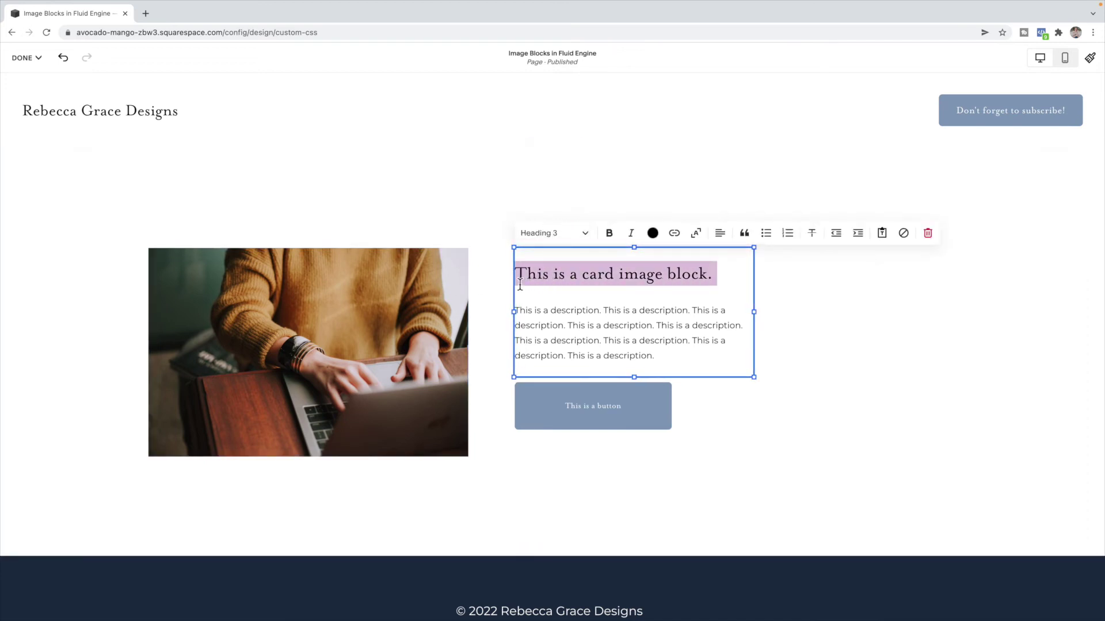
key("BackSpace")
key("BackSpace")
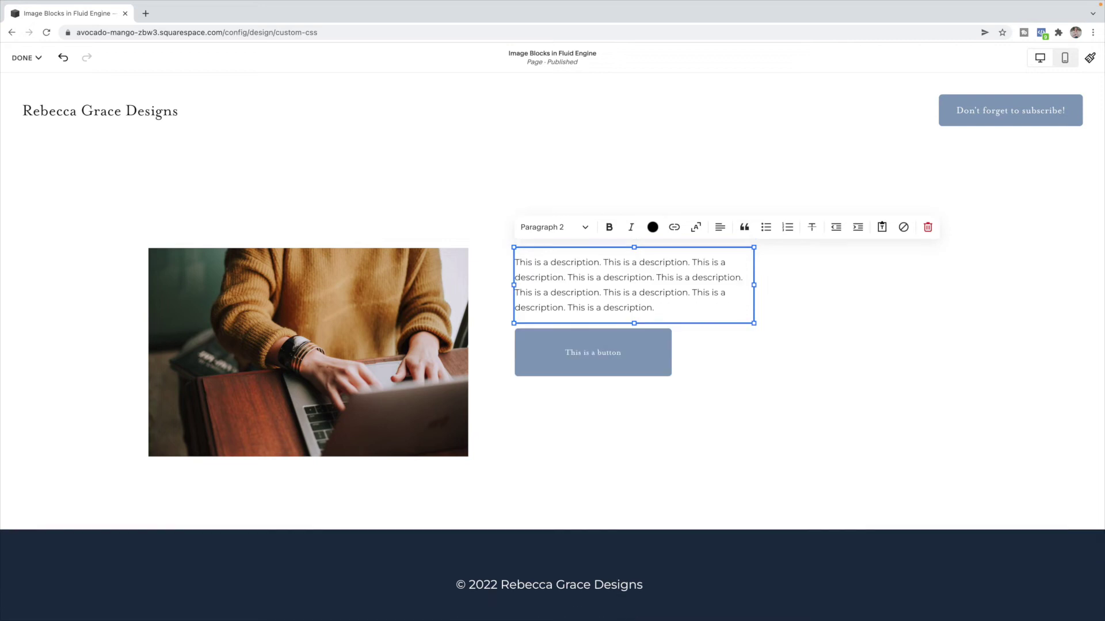
left_click(691, 443)
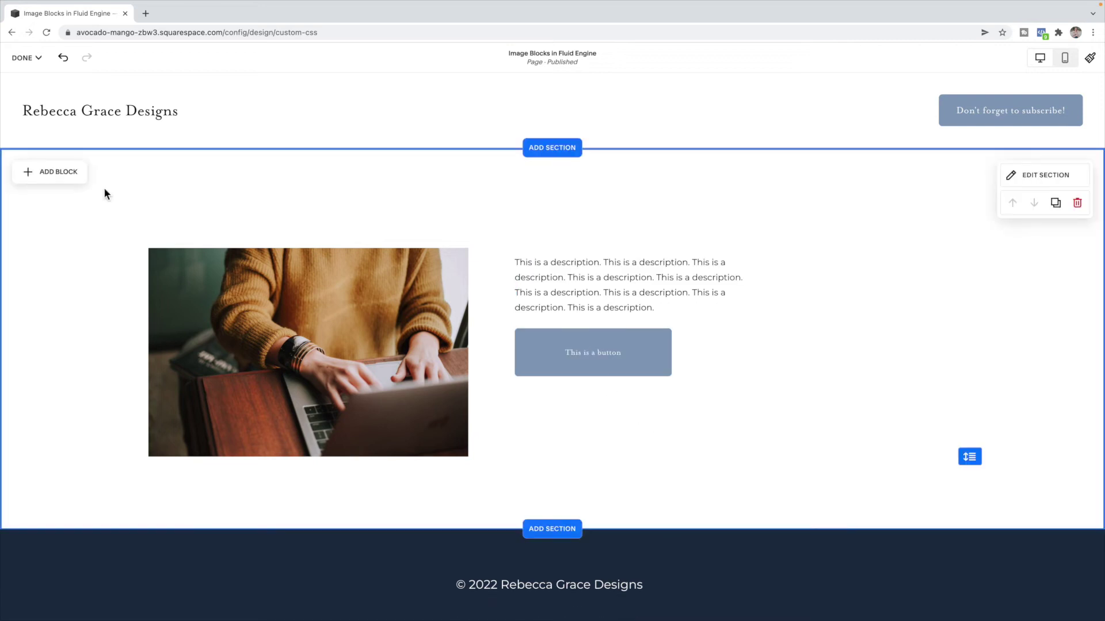
left_click(34, 175)
left_click_drag(67, 236, 558, 230)
key("ctrl+v")
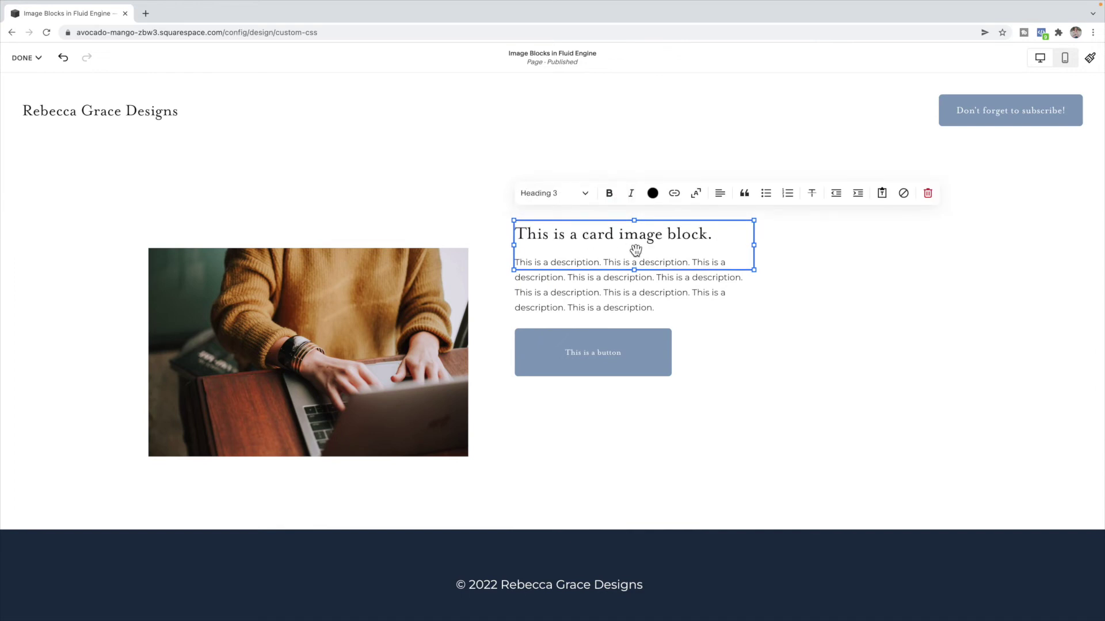
key("Escape")
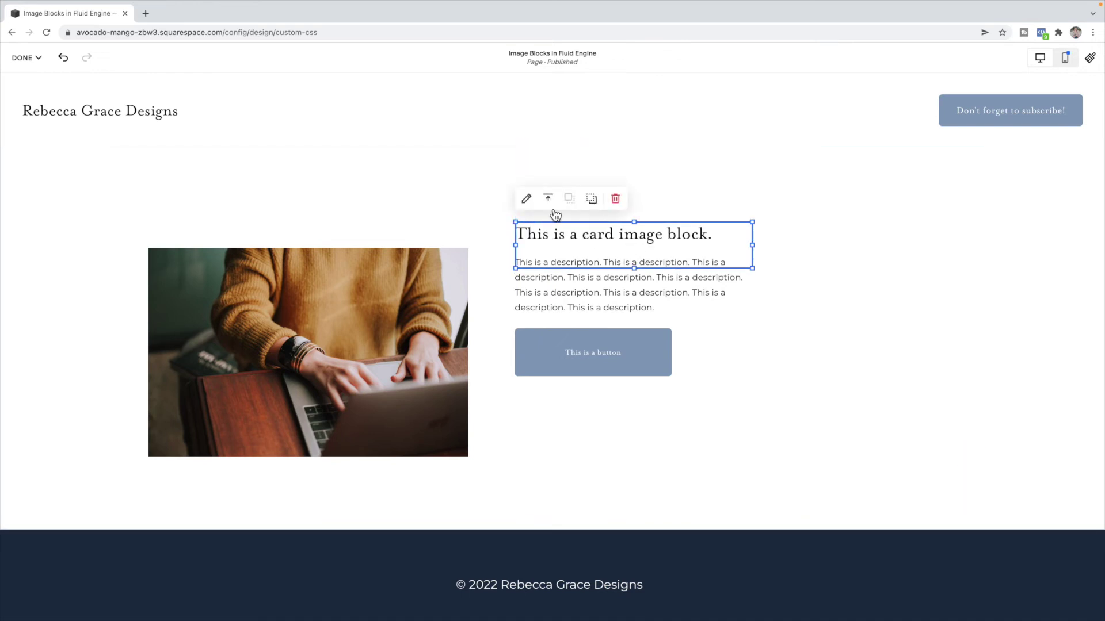
Step: Give the heading block a background with S padding and middle vertical alignment
left_click(526, 198)
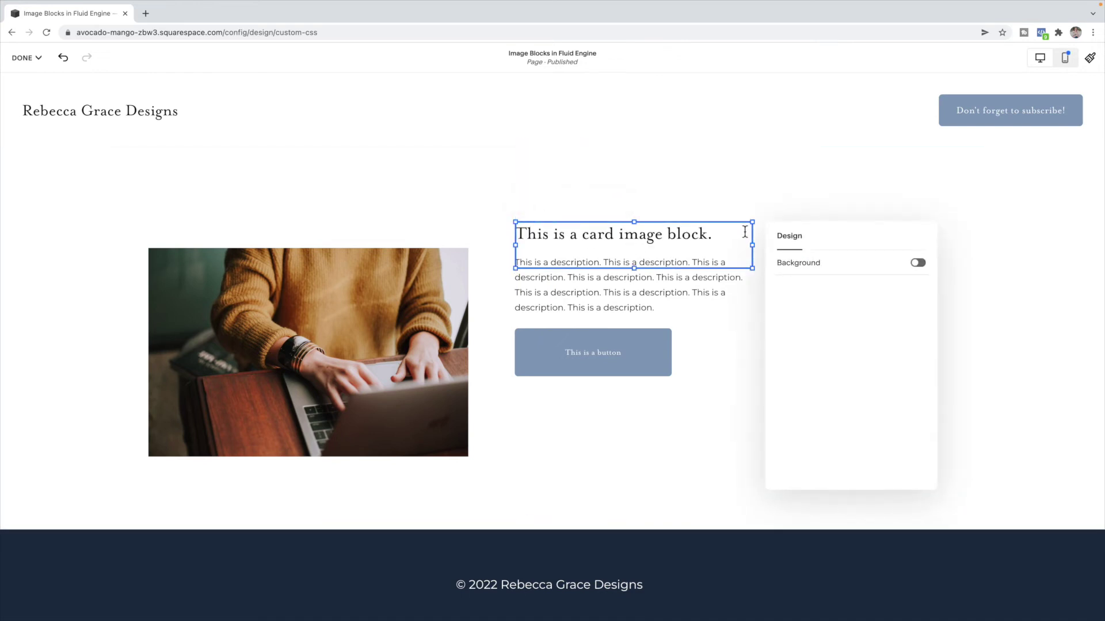
left_click(919, 265)
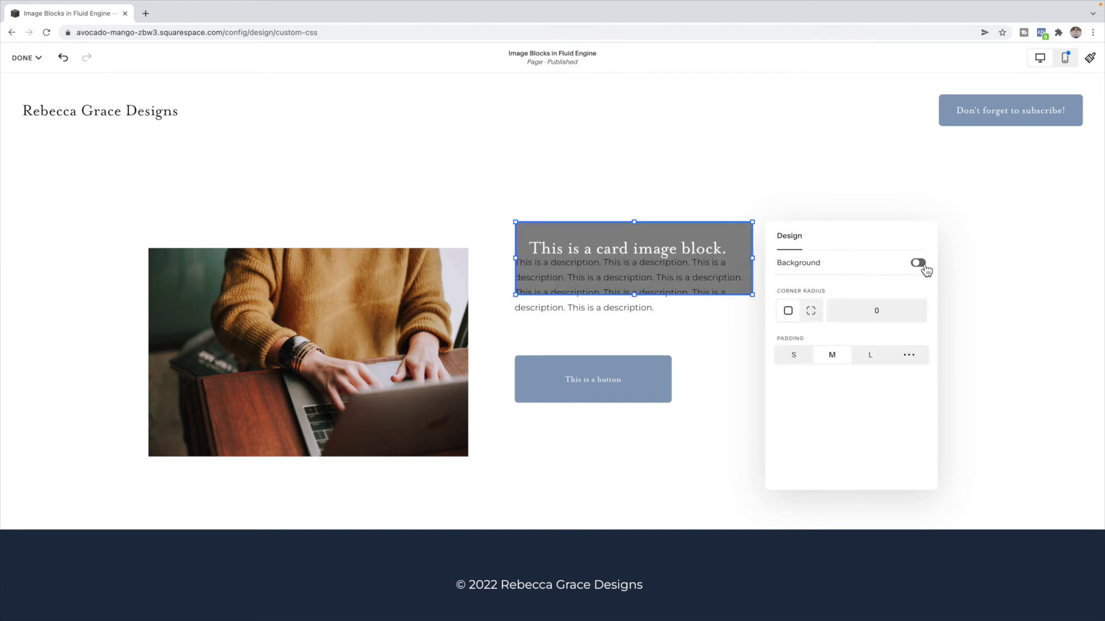
left_click(957, 278)
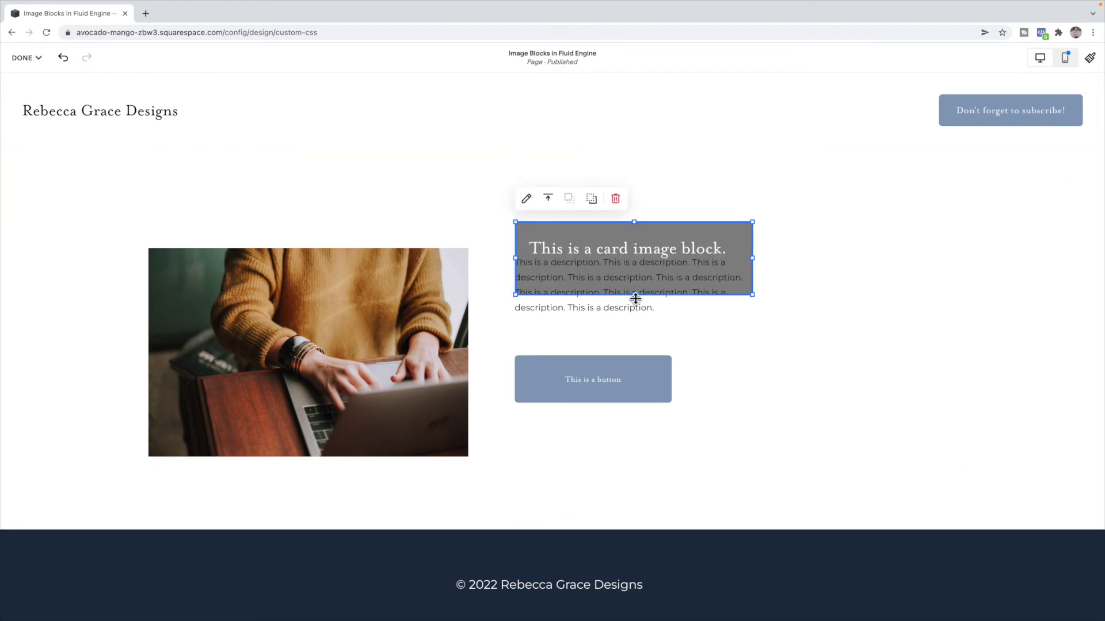
left_click_drag(635, 296, 631, 254)
left_click(526, 199)
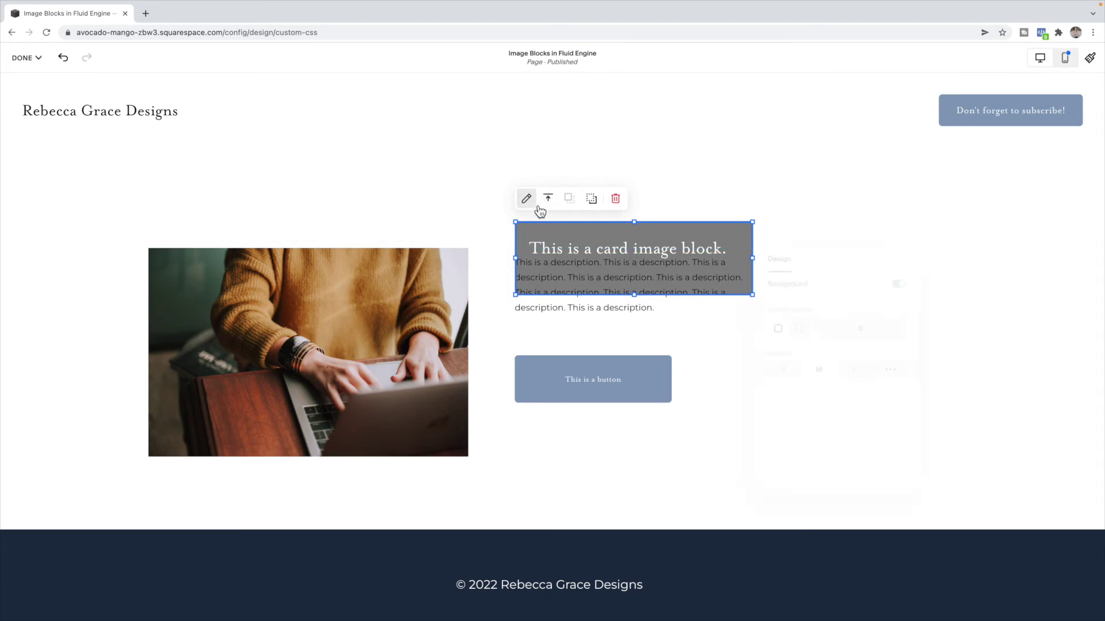
left_click(781, 370)
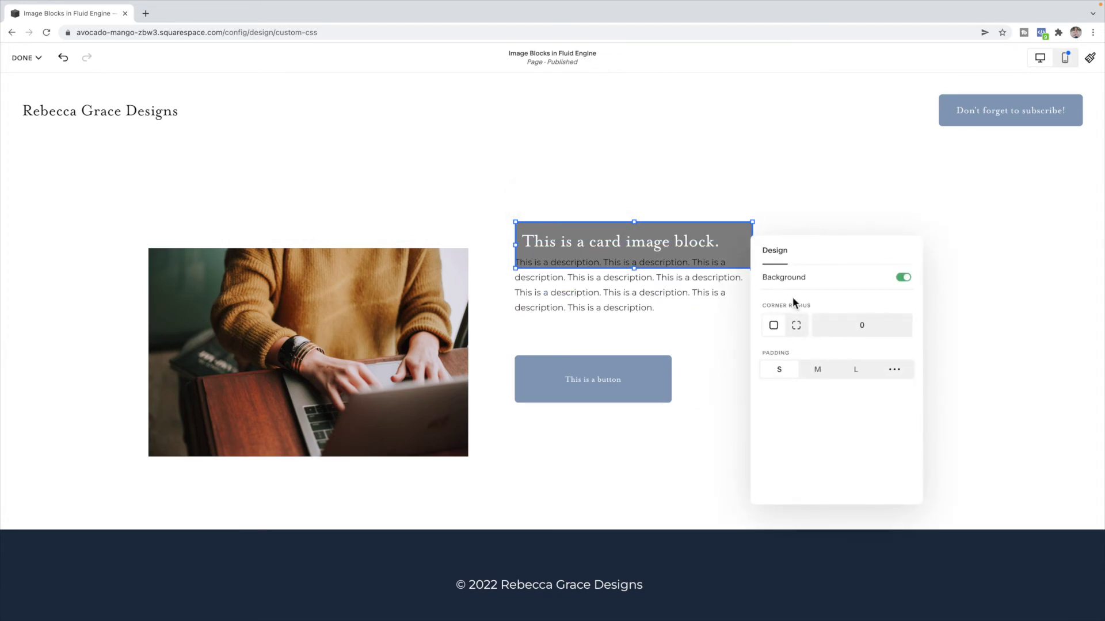
left_click(617, 237)
left_click(506, 213)
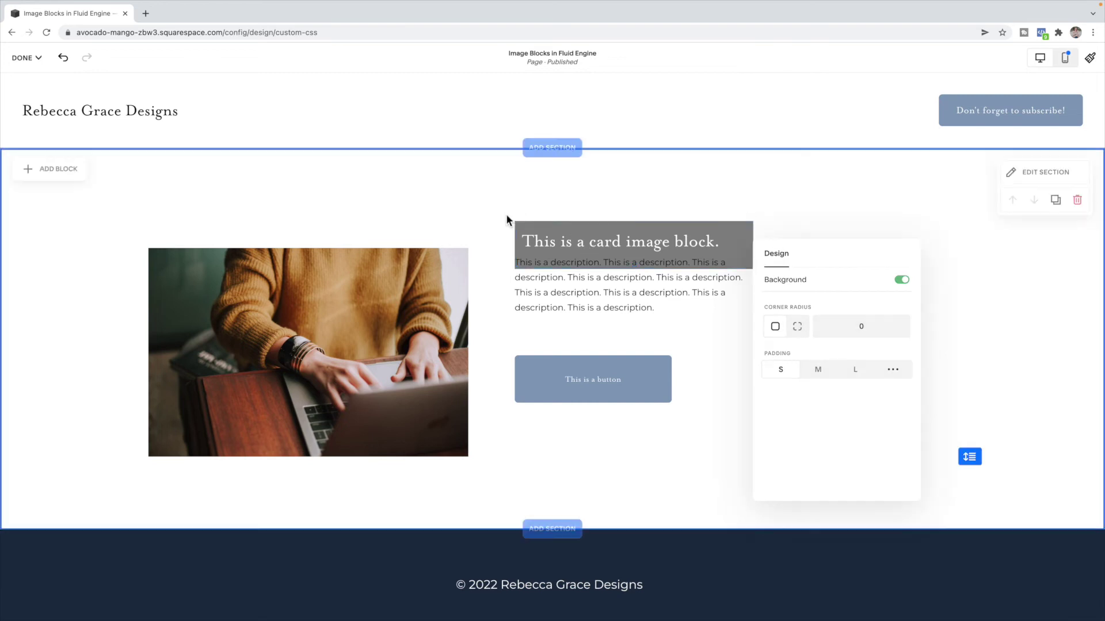
left_click(556, 237)
left_click(548, 199)
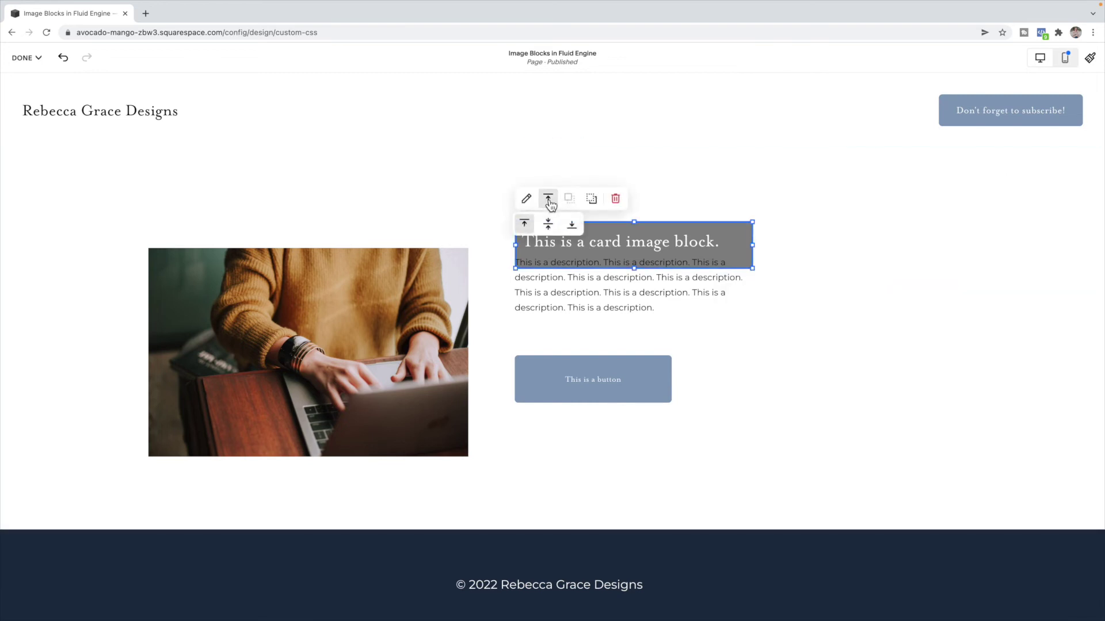
left_click(549, 226)
left_click(907, 289)
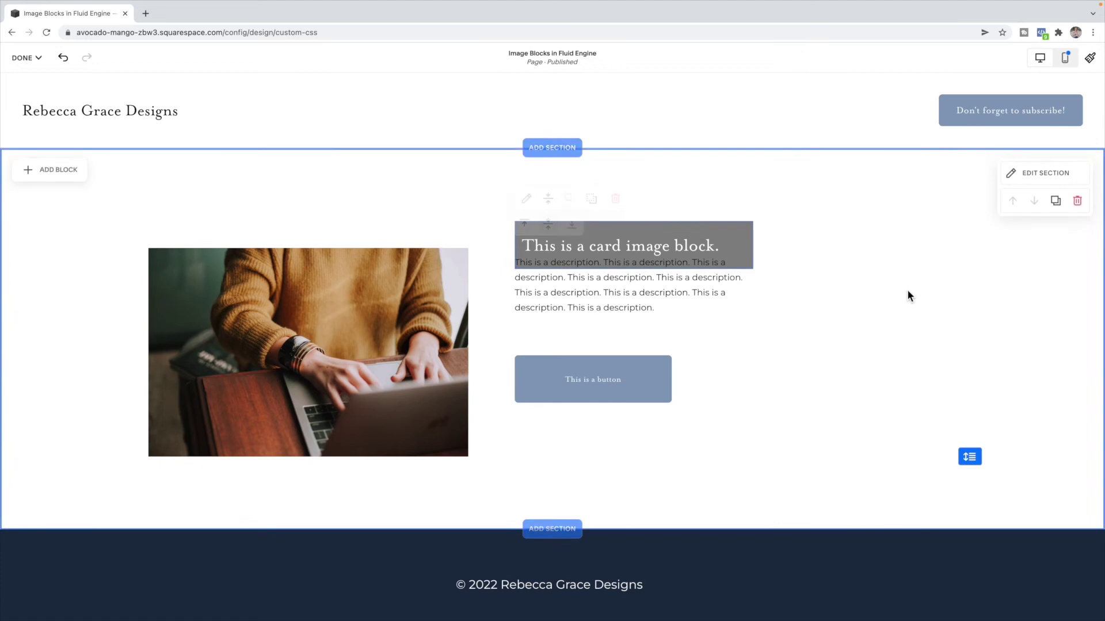
Step: Arrange photo, heading card, description and button so the card overlaps the photo
left_click_drag(615, 291, 615, 323)
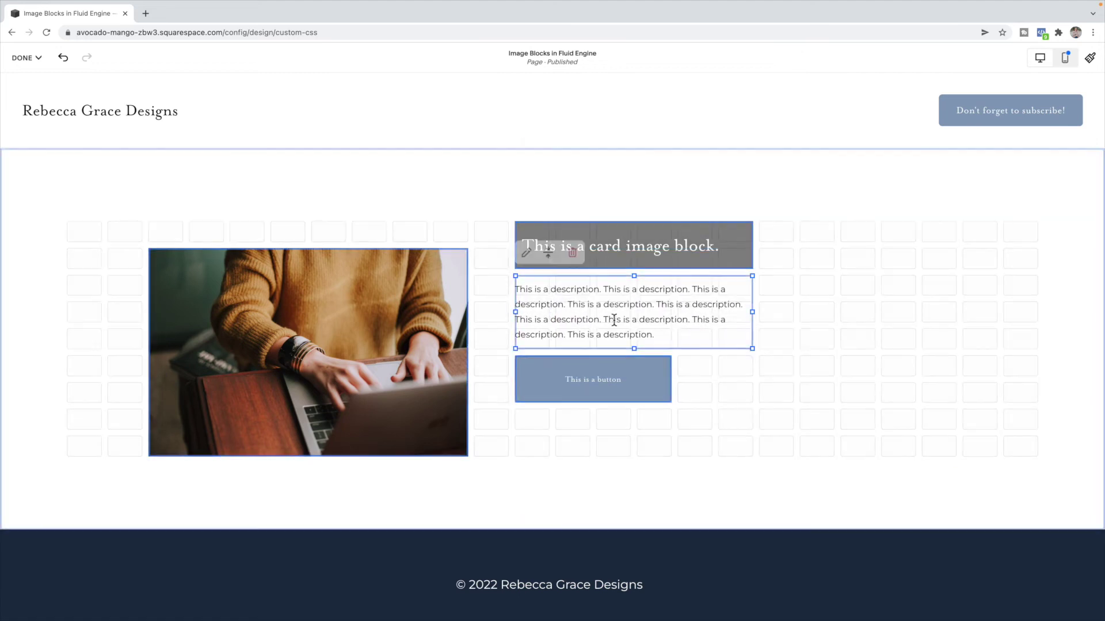
left_click_drag(457, 282, 513, 257)
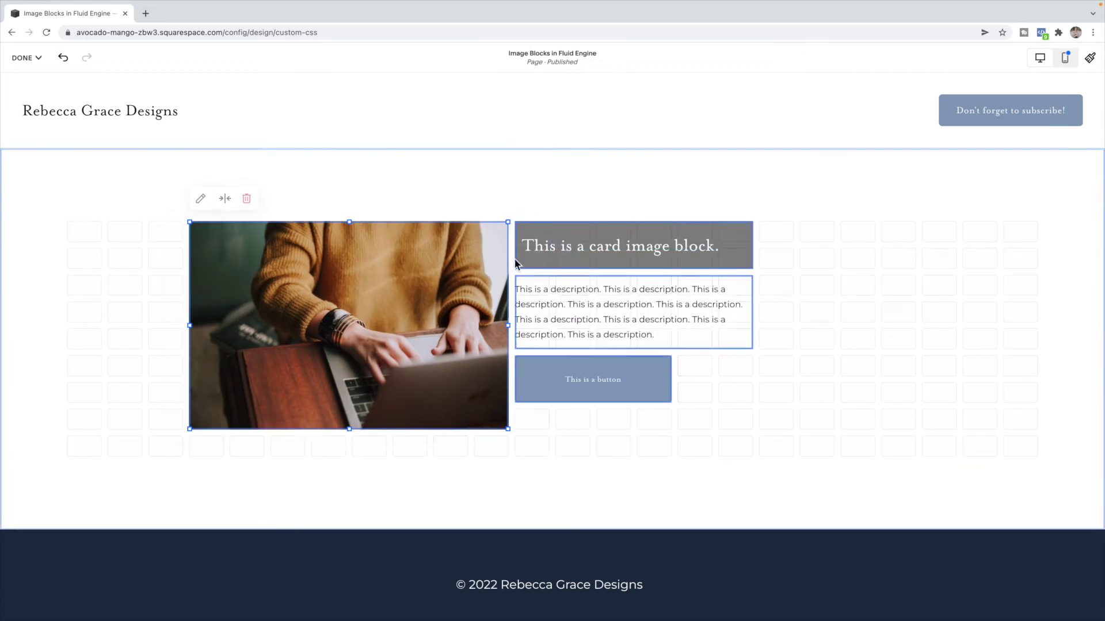
left_click_drag(584, 247, 511, 264)
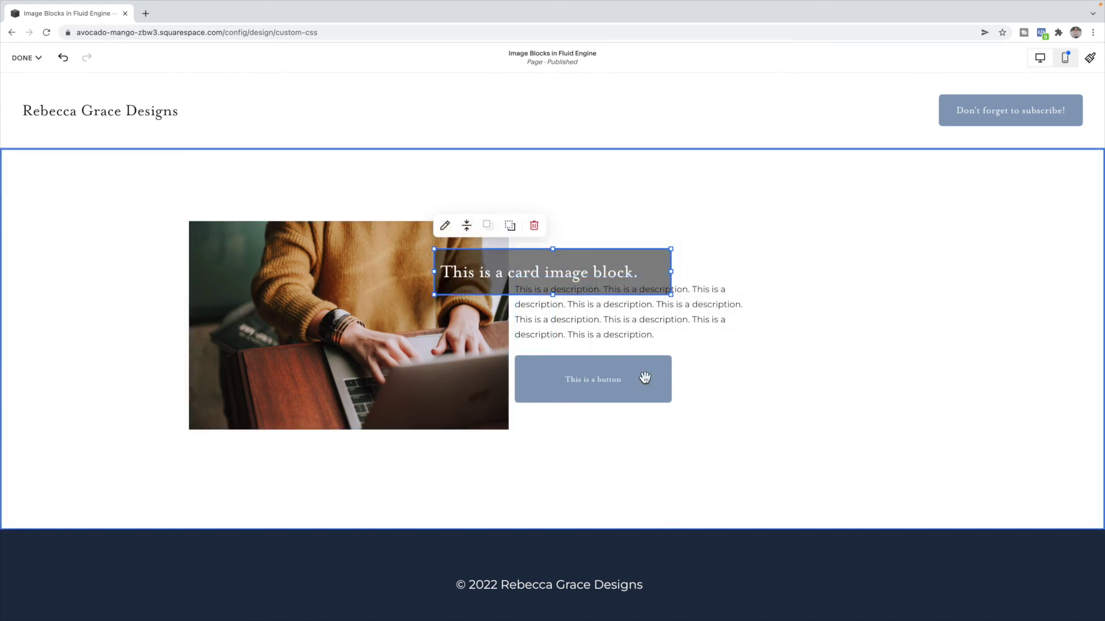
left_click_drag(633, 372, 633, 400)
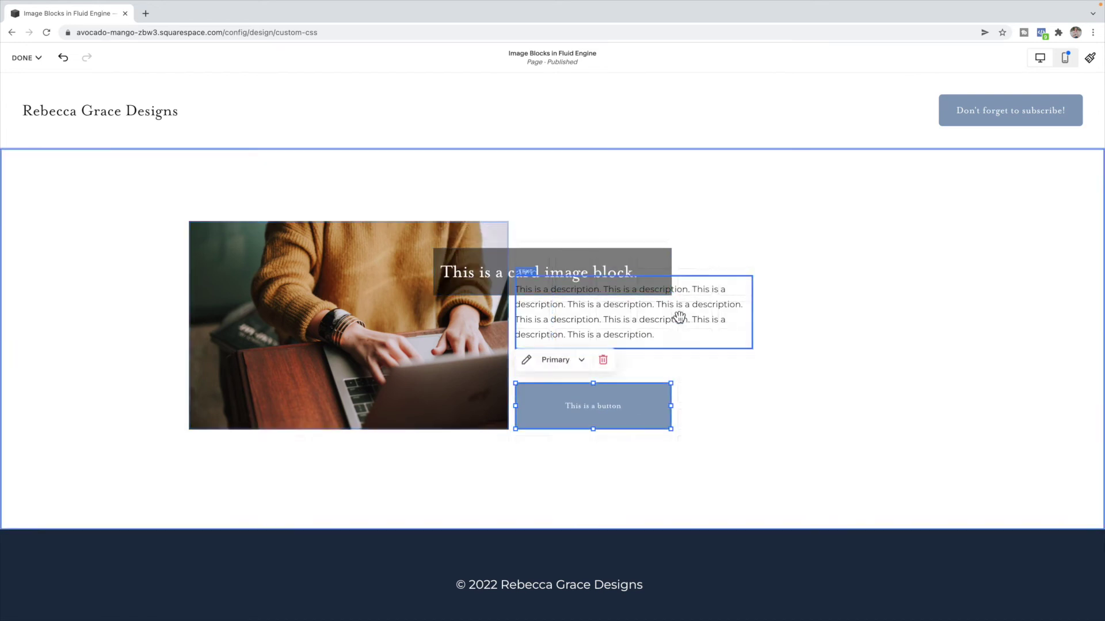
left_click_drag(679, 318, 676, 339)
left_click(770, 405)
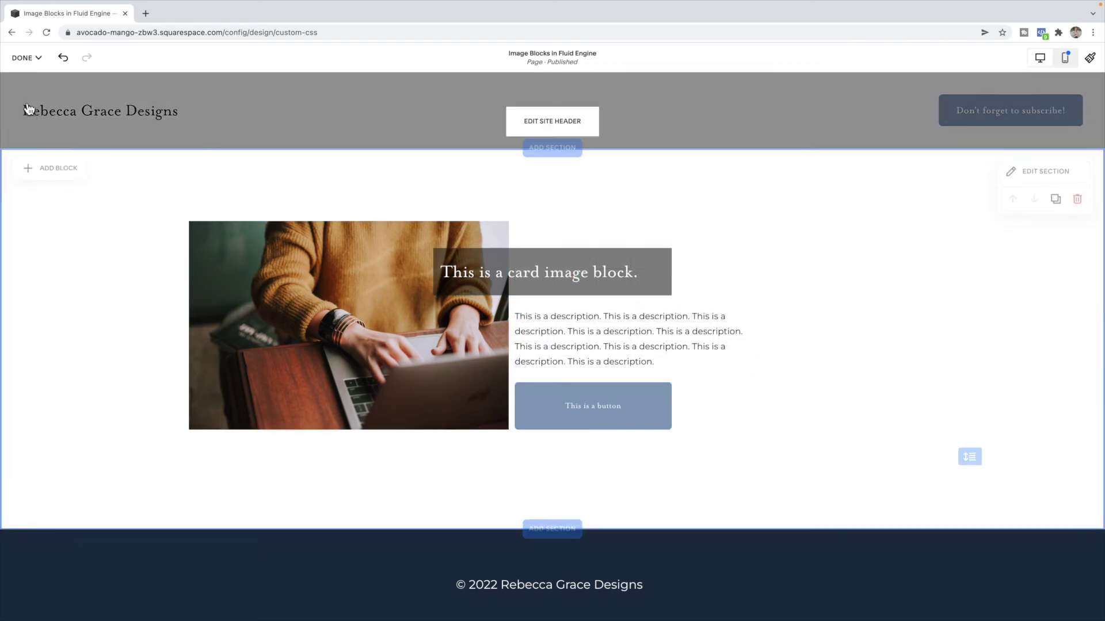
left_click(24, 57)
Step: Save the page edits and open the Lightest 1 colour theme in site styles
left_click(27, 95)
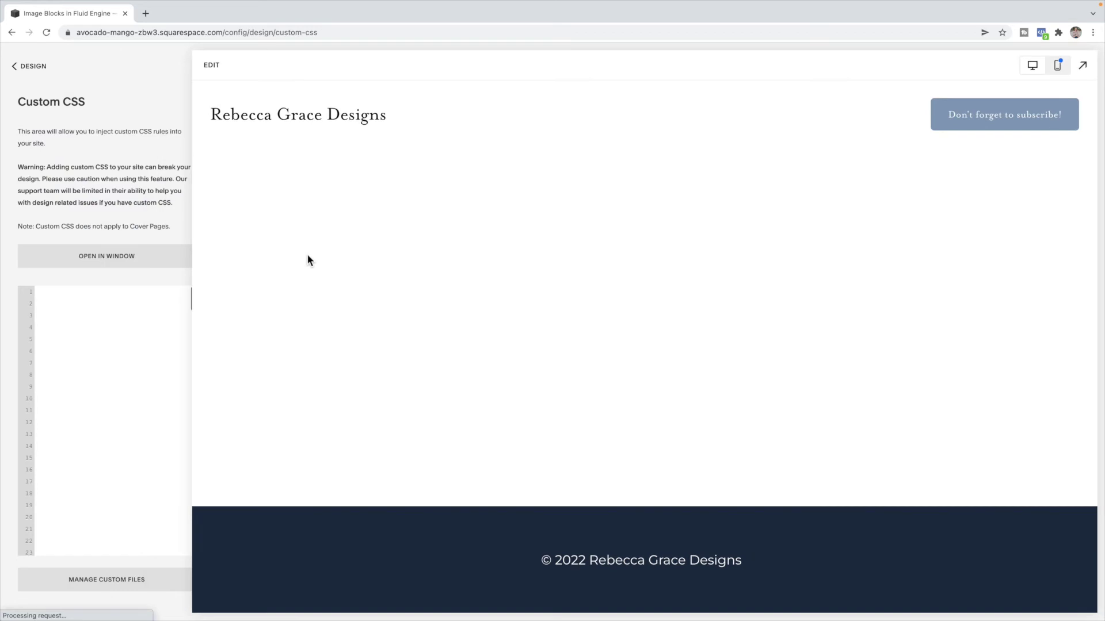
left_click(33, 67)
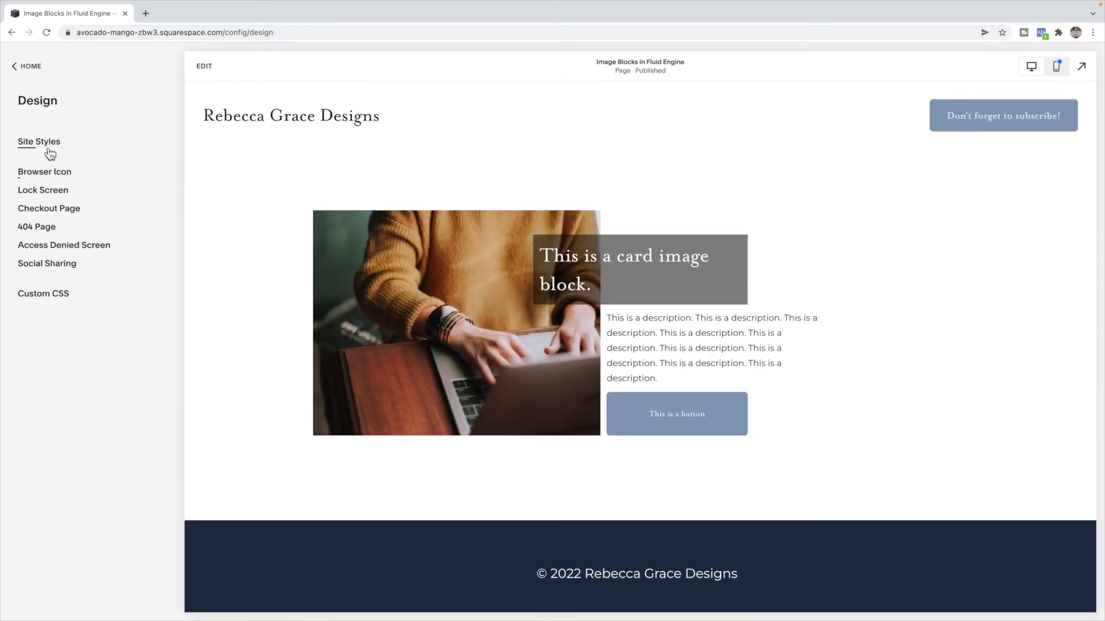
left_click(47, 145)
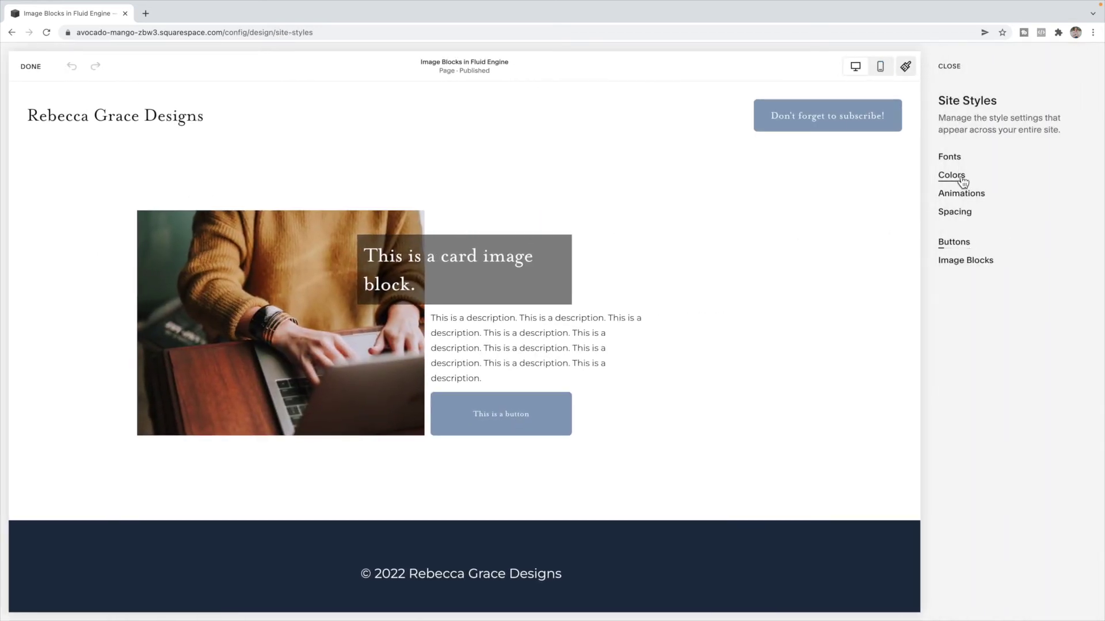
left_click(959, 180)
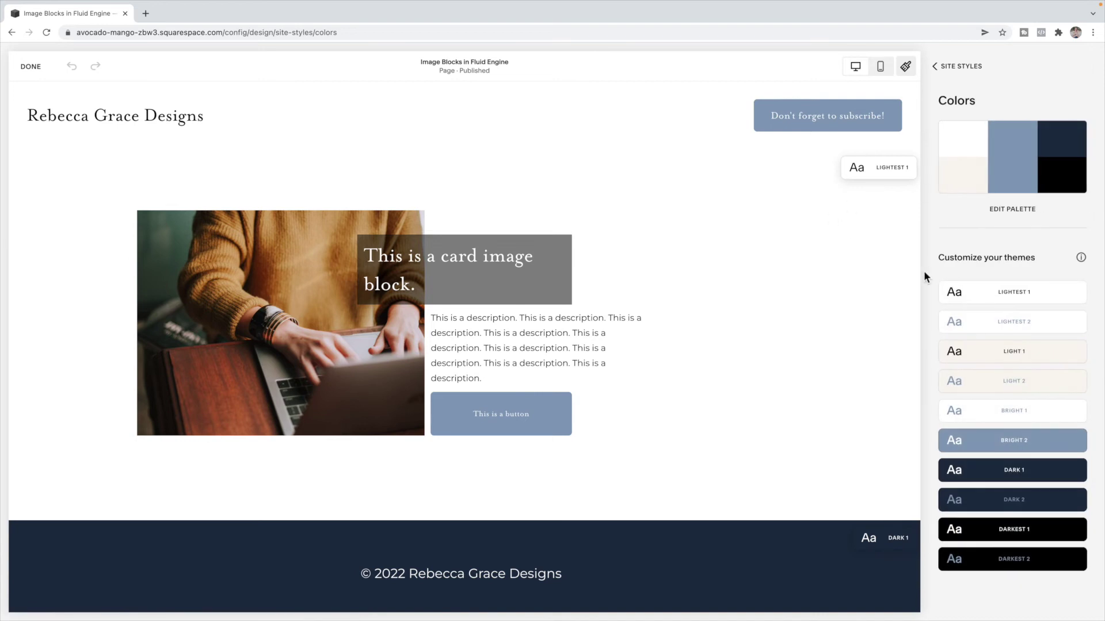
left_click(1074, 292)
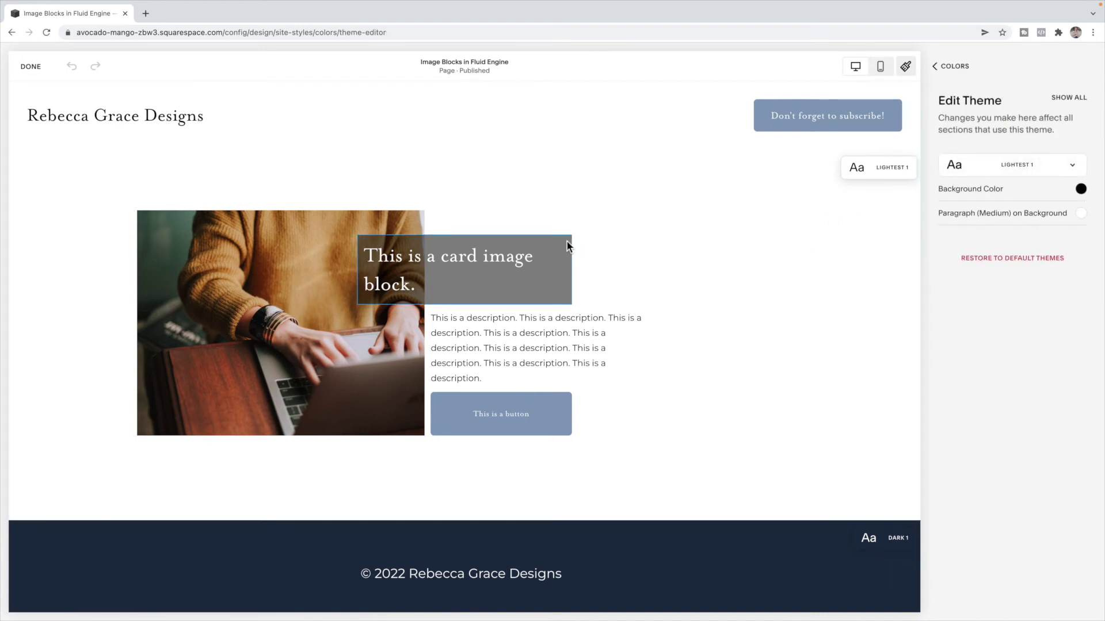
Step: Set the Lightest 1 theme background to white, save, and reopen the page editor
left_click(1080, 189)
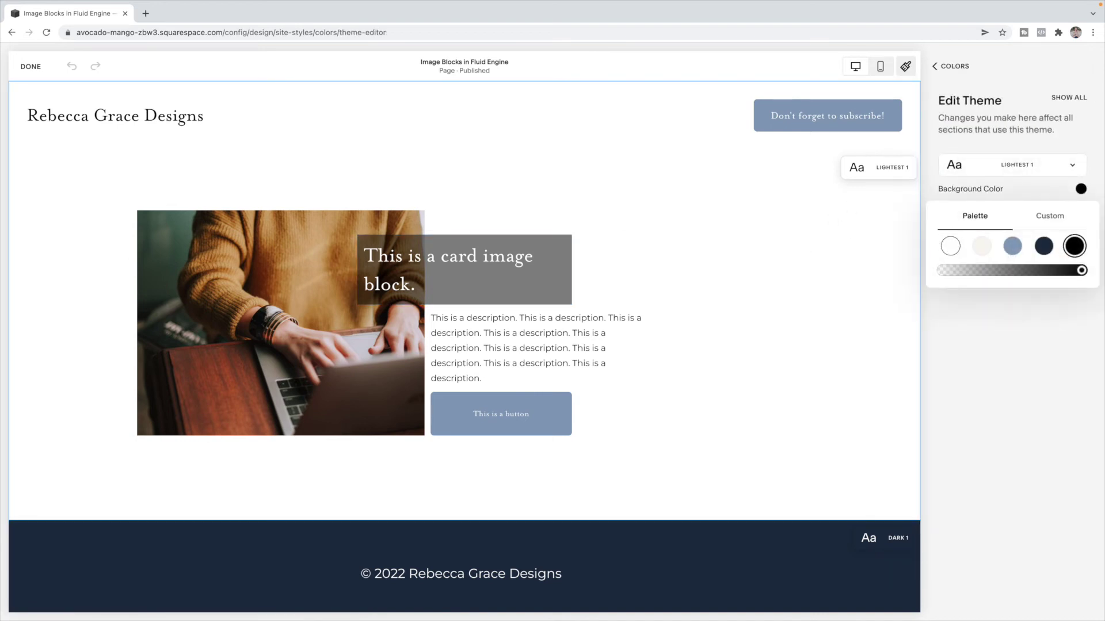
left_click(952, 248)
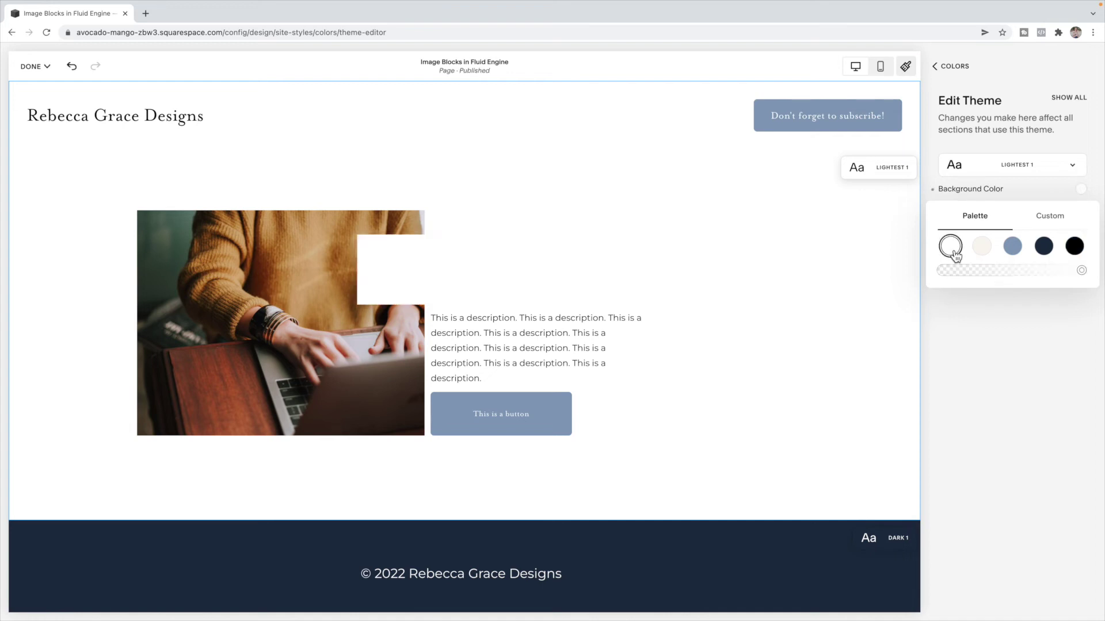
left_click(835, 257)
left_click(34, 66)
left_click(30, 100)
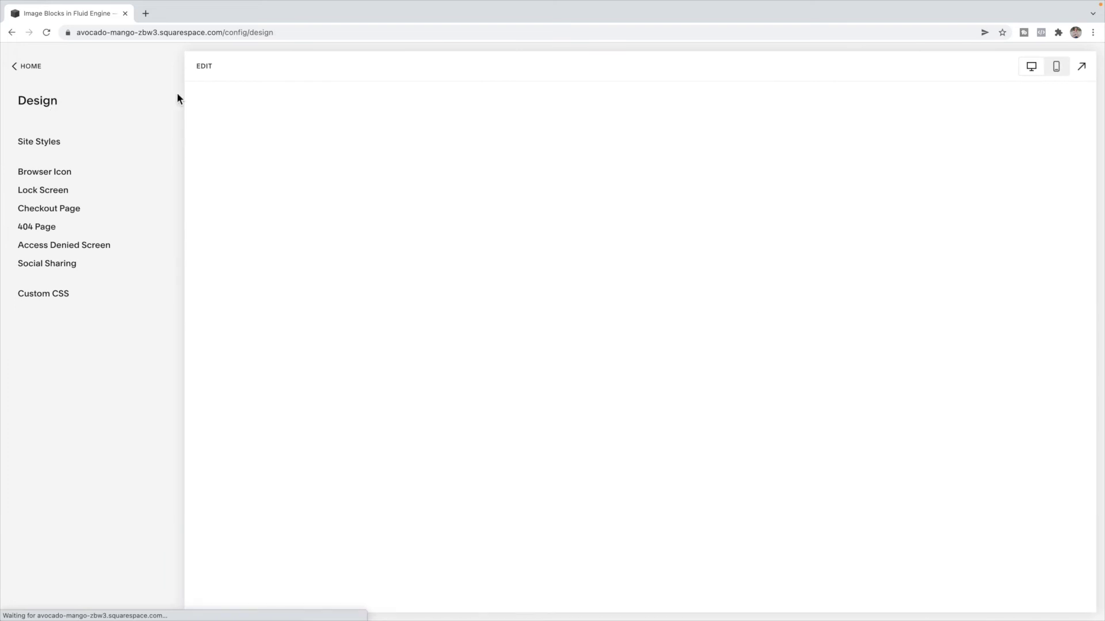
left_click(205, 66)
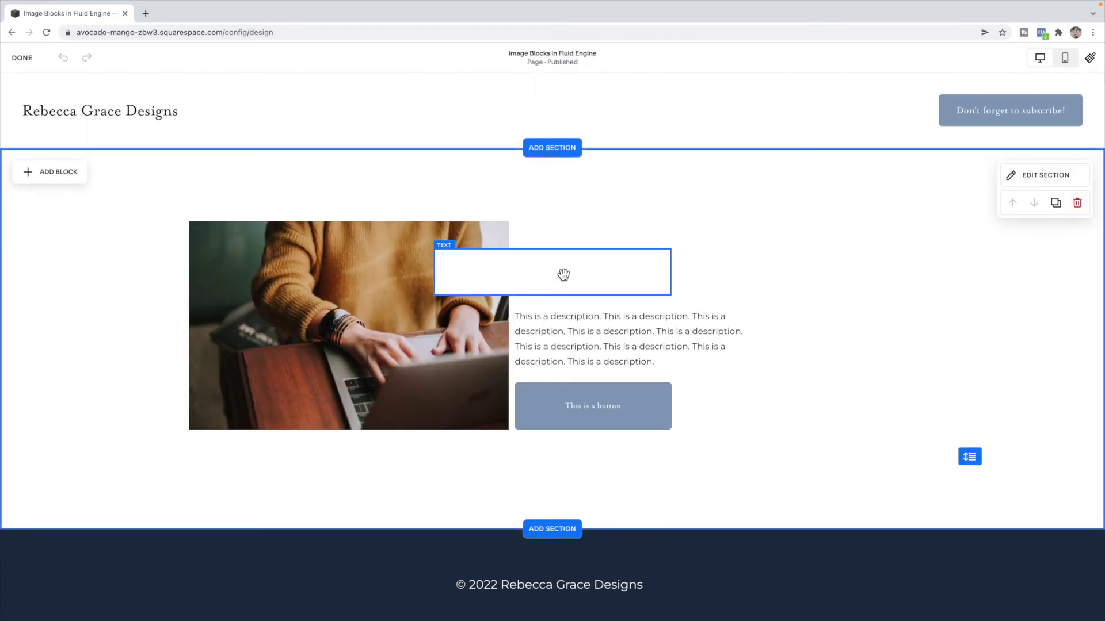
Step: Colour the invisible white heading 'This is a card image block.' black
left_click(452, 270)
left_click_drag(448, 270, 424, 276)
left_click(578, 232)
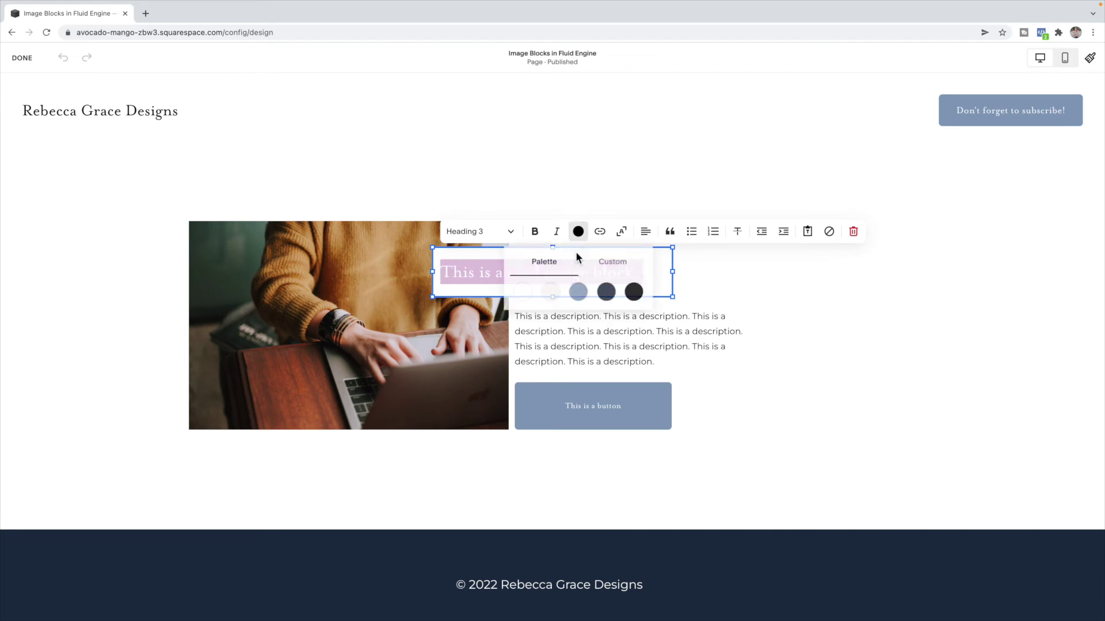
left_click(633, 291)
left_click(826, 336)
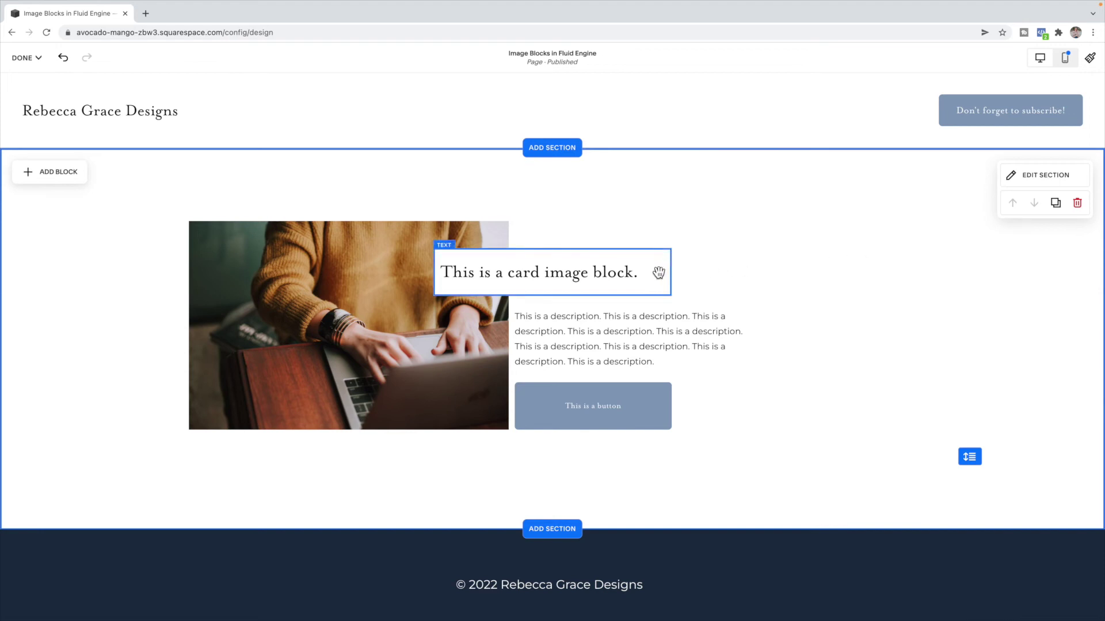
Step: Delete the heading block and paste the heading above the Paragraph 2 description
triple_click(635, 275)
key("super+c")
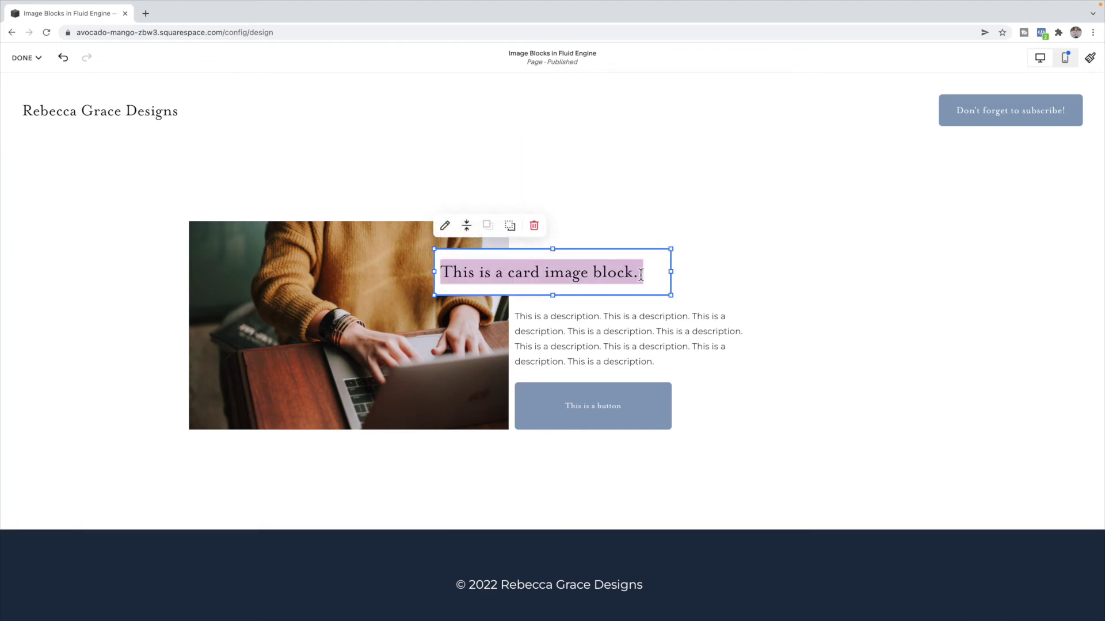
key("BackSpace")
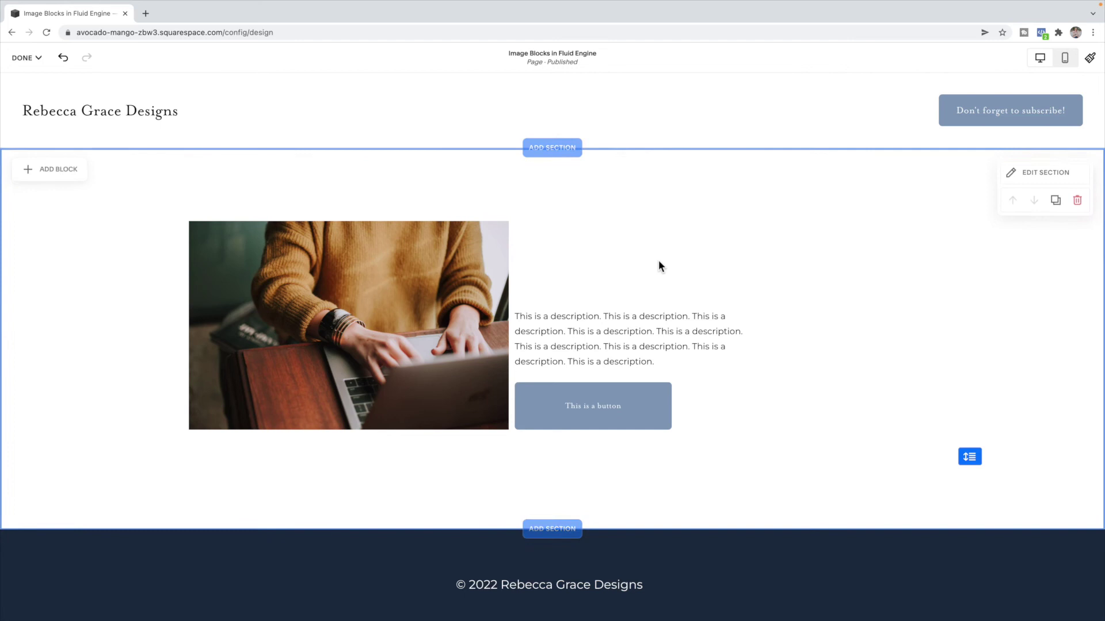
left_click(586, 311)
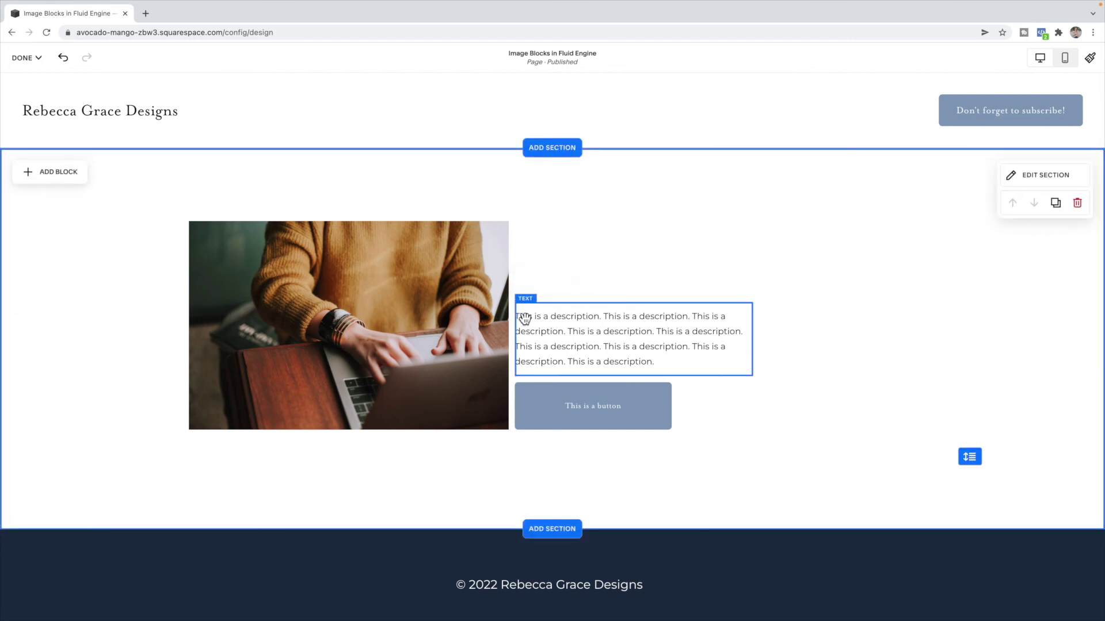
left_click(533, 317)
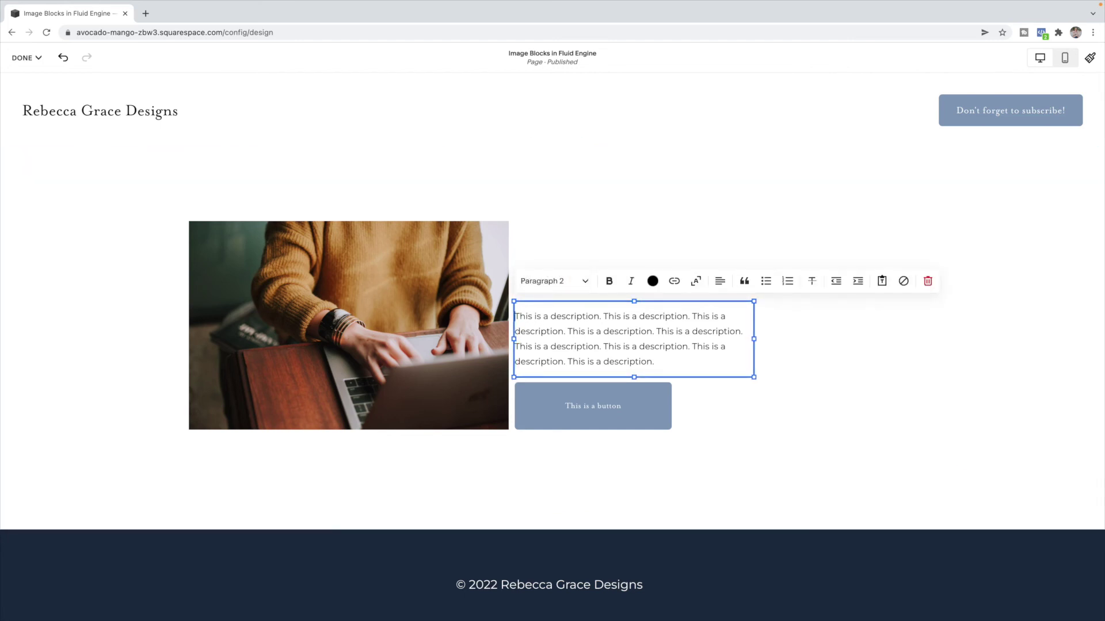
key("super+v")
key("Return")
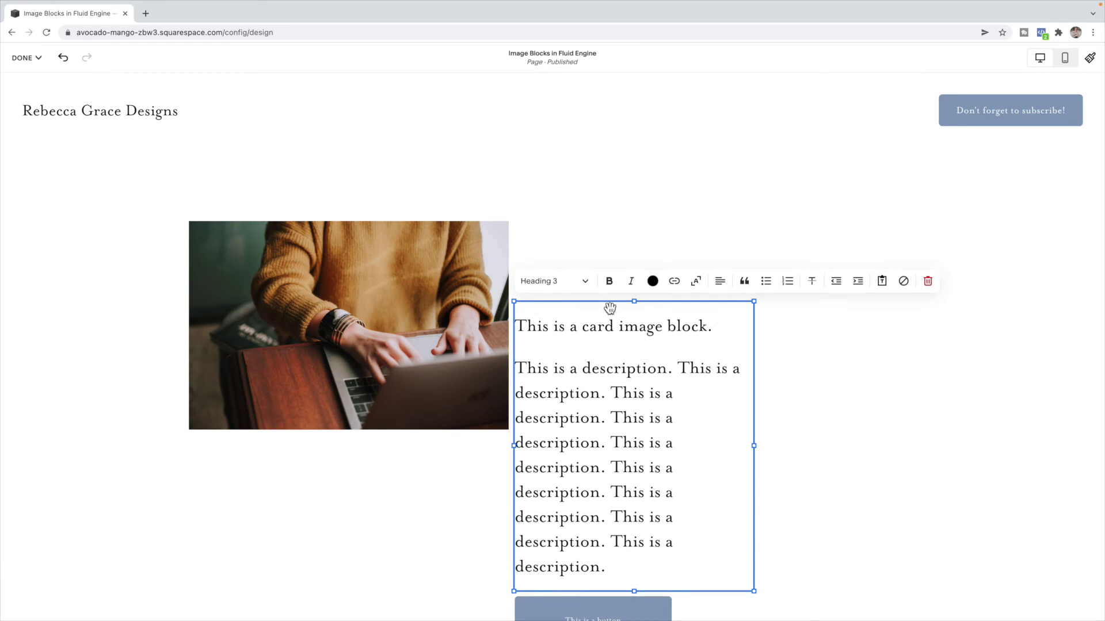
left_click(584, 281)
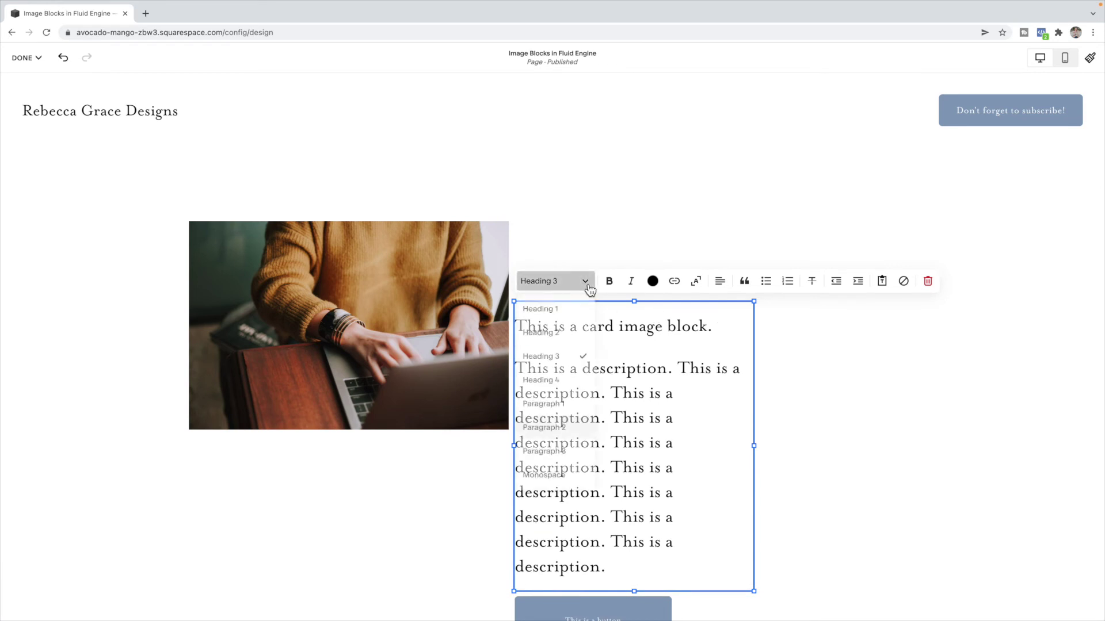
left_click(568, 427)
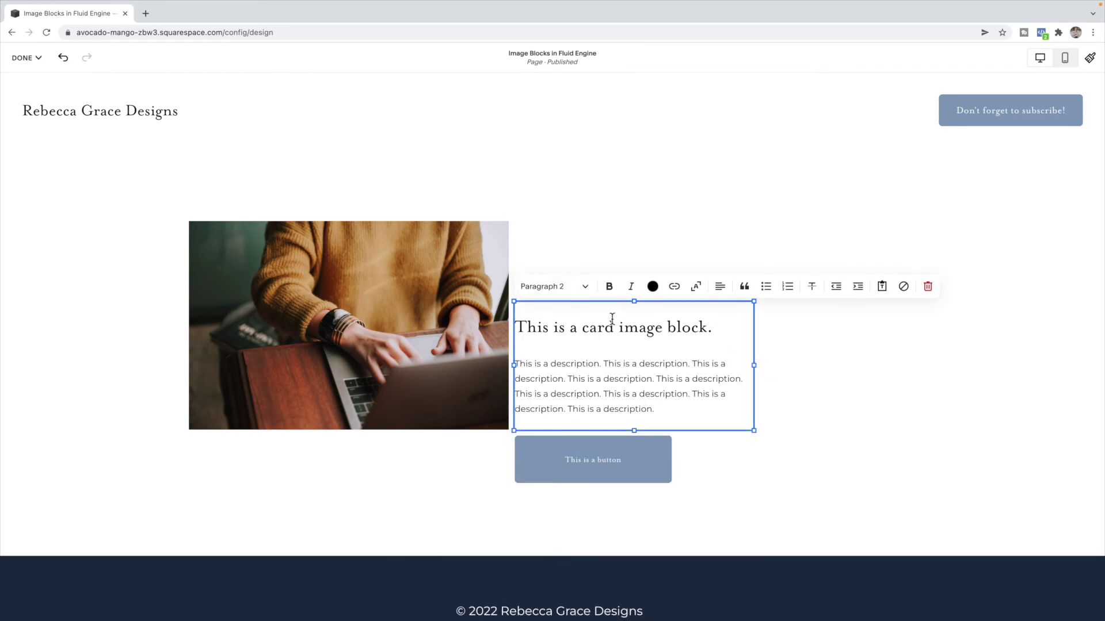
key("Escape")
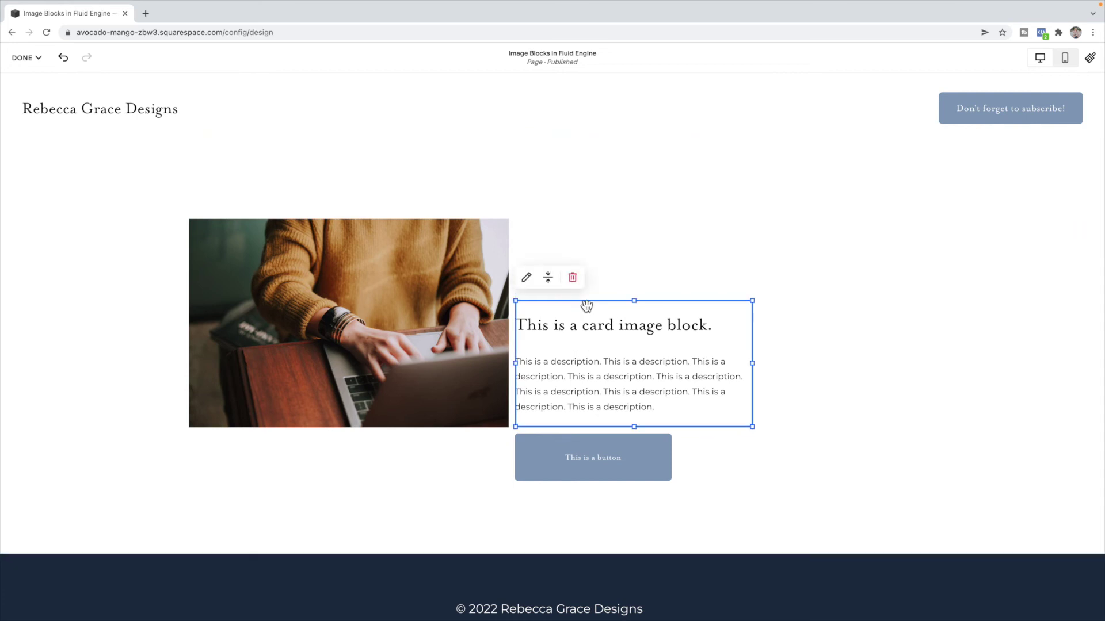
Step: Align the card text to the top and give it a background with L padding
left_click(556, 286)
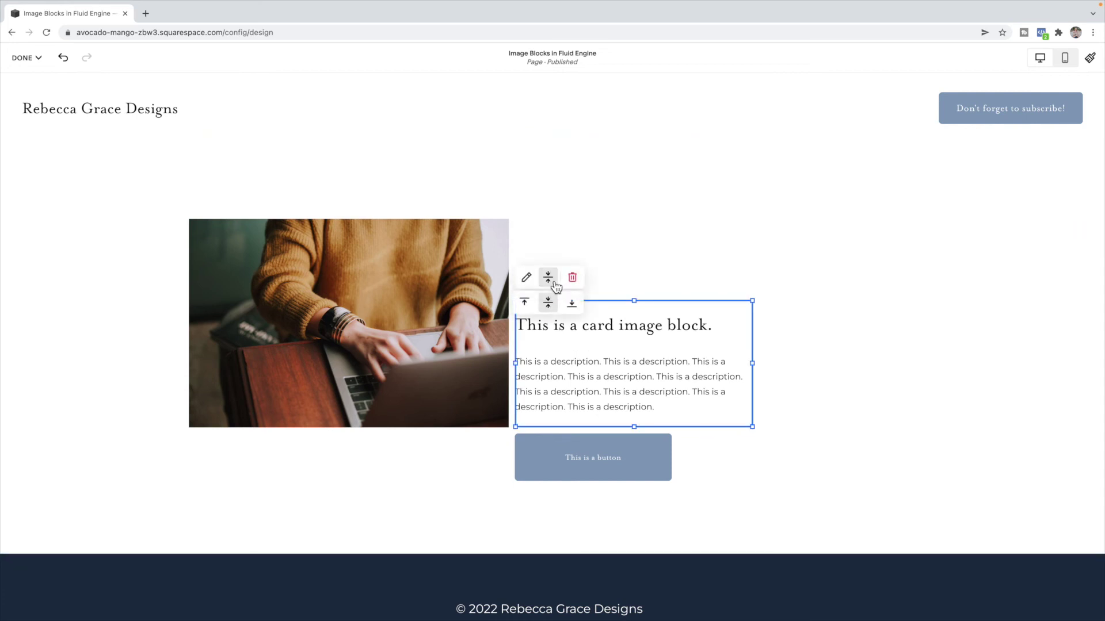
left_click(528, 308)
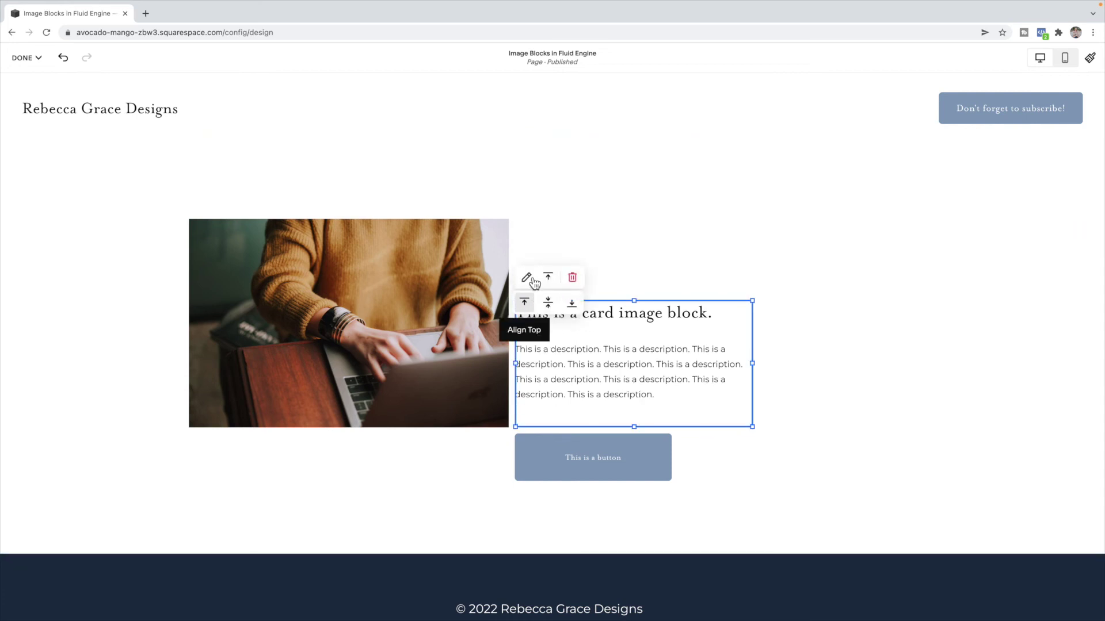
left_click(529, 278)
left_click(919, 342)
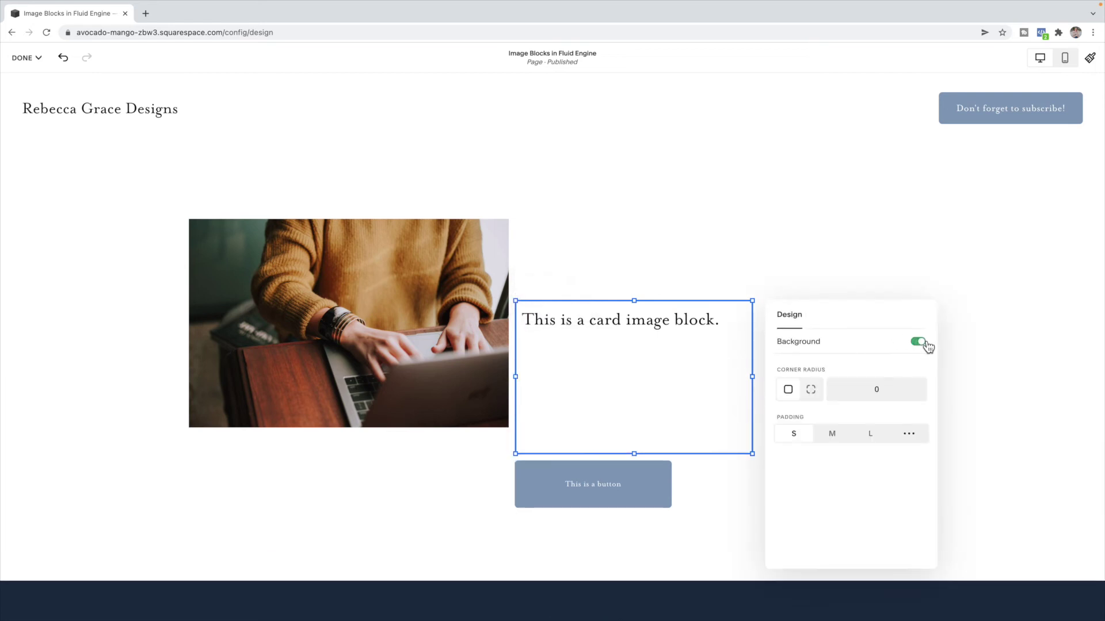
left_click(873, 436)
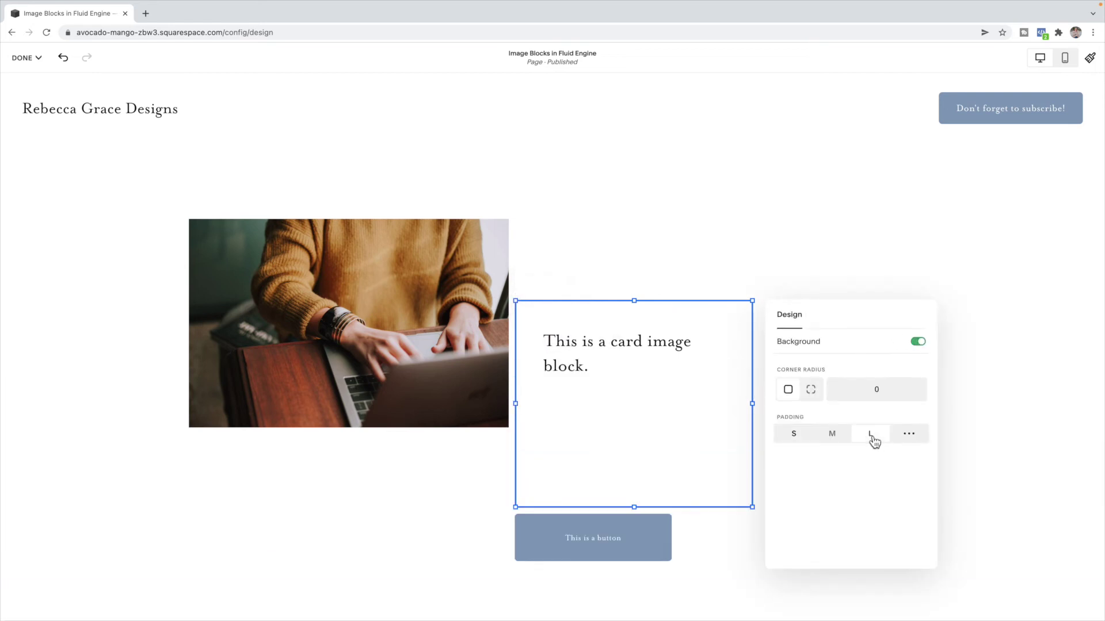
left_click(746, 342)
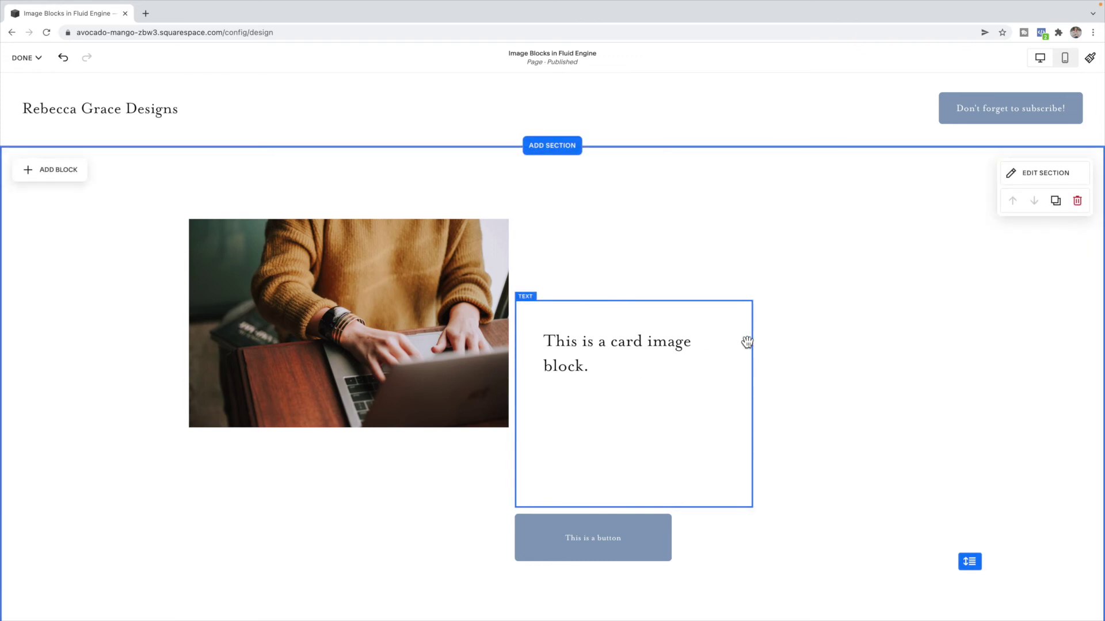
Step: Move the card up level with the image and make the description text black
left_click_drag(710, 311, 704, 240)
left_click(592, 313)
left_click_drag(603, 302, 698, 414)
left_click(682, 219)
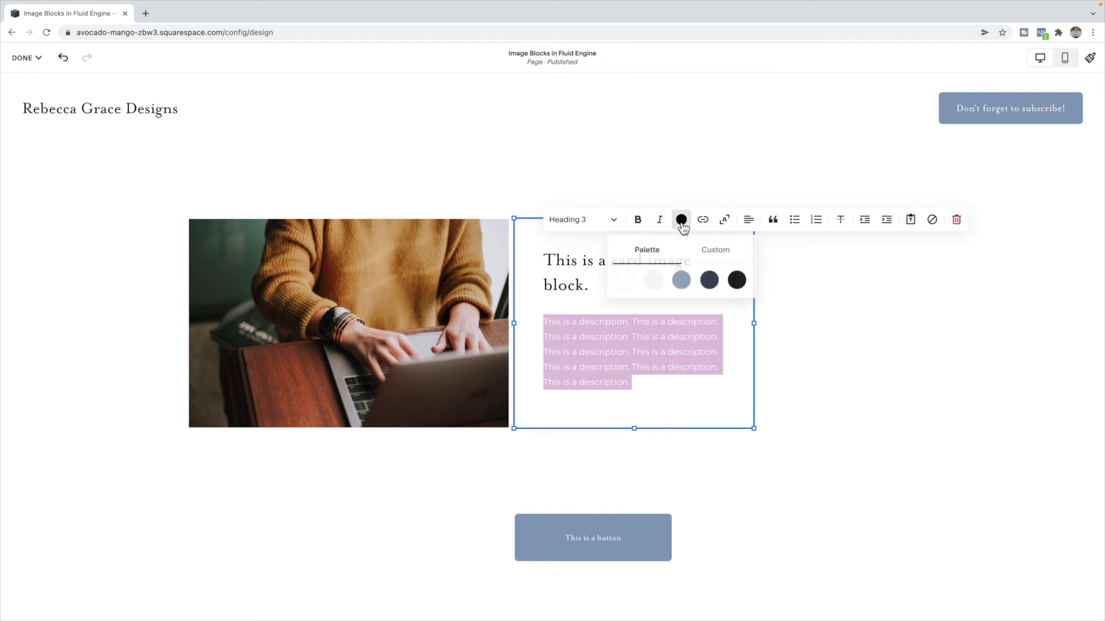
left_click(736, 282)
key("Escape")
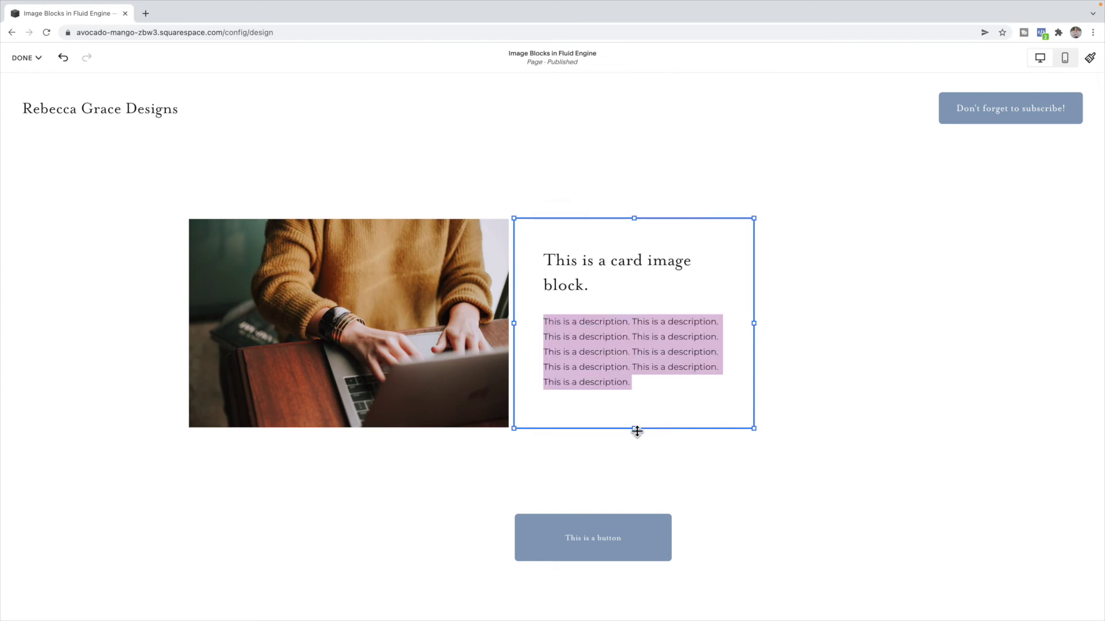
Step: Extend the card down and right, and move the button inside it
left_click_drag(637, 430, 636, 457)
left_click_drag(754, 340, 834, 336)
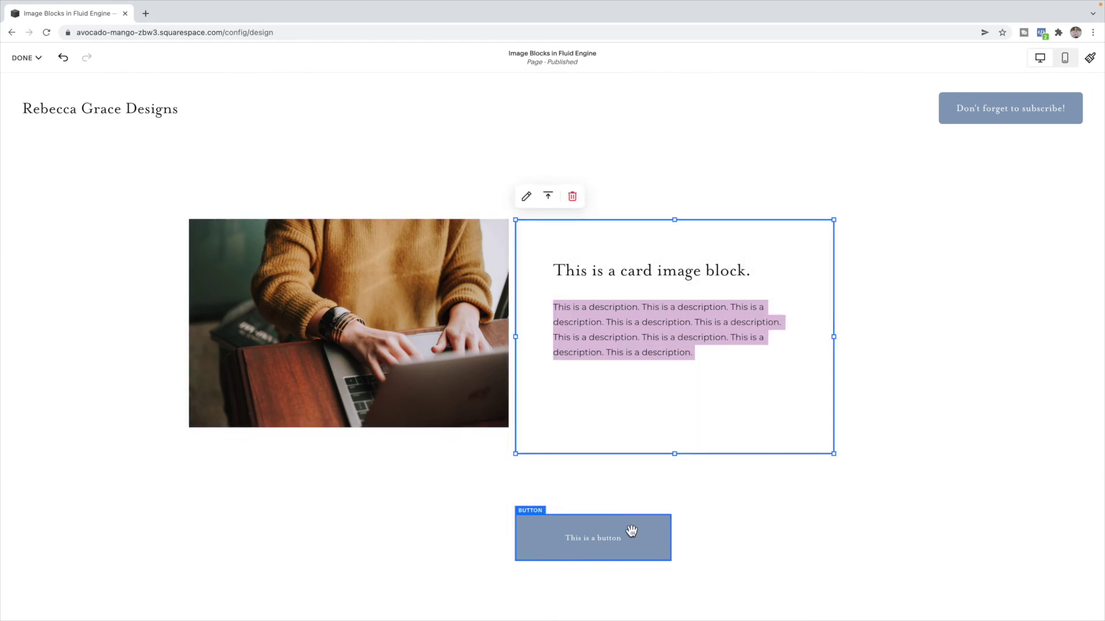
left_click_drag(631, 530, 672, 391)
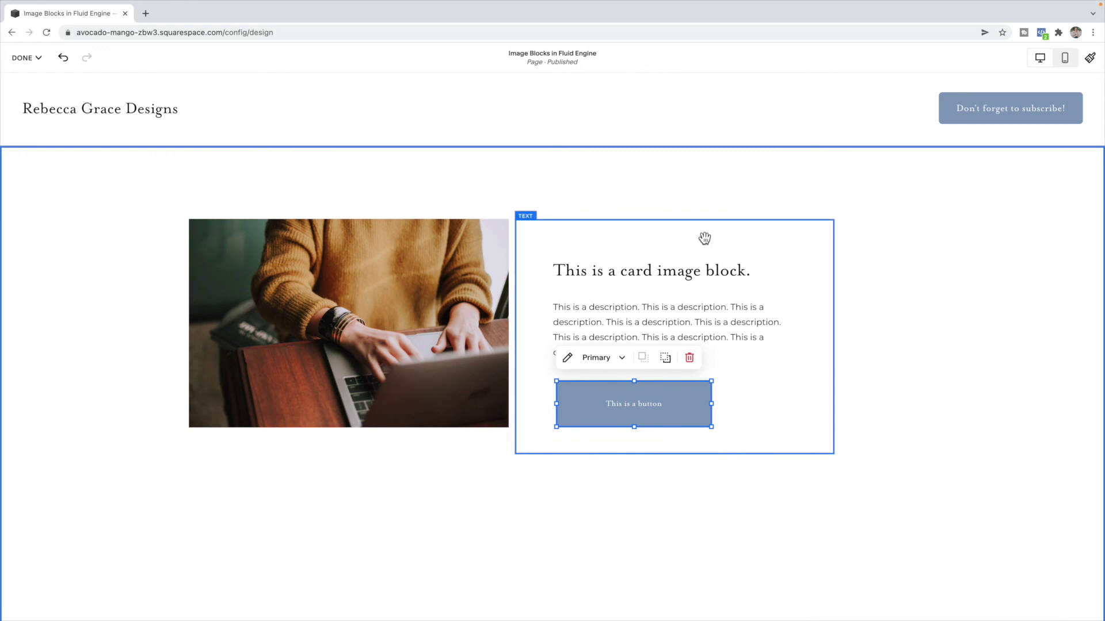
left_click(898, 308)
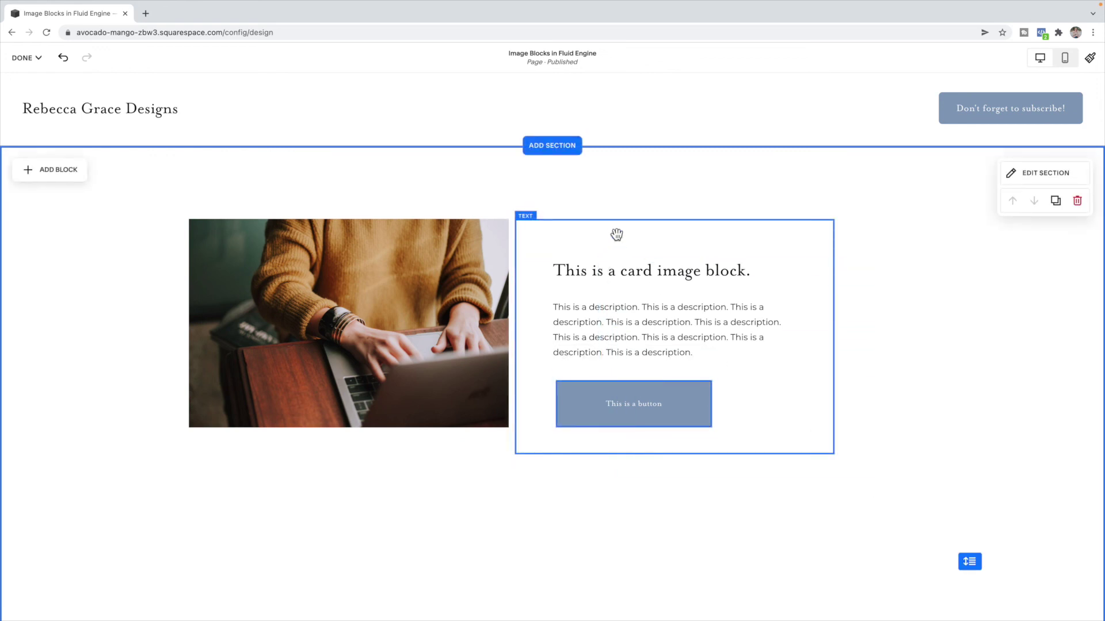
Step: Enlarge the photo taller and wider, shift the card right over it, and lower the button
left_click_drag(615, 233, 545, 264)
left_click(218, 328)
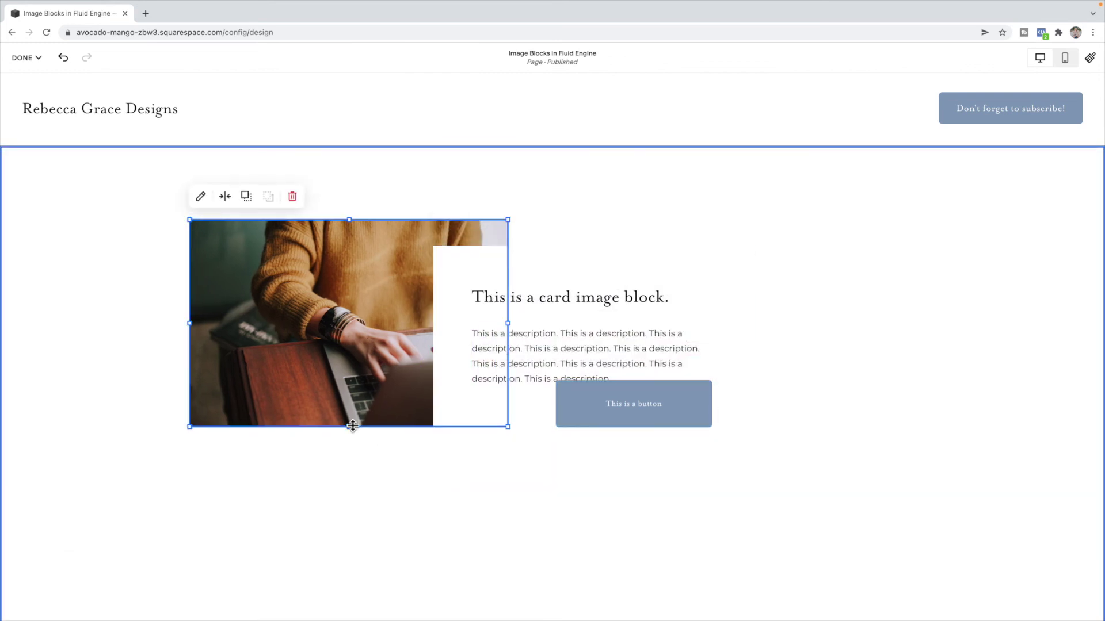
left_click_drag(349, 427, 367, 508)
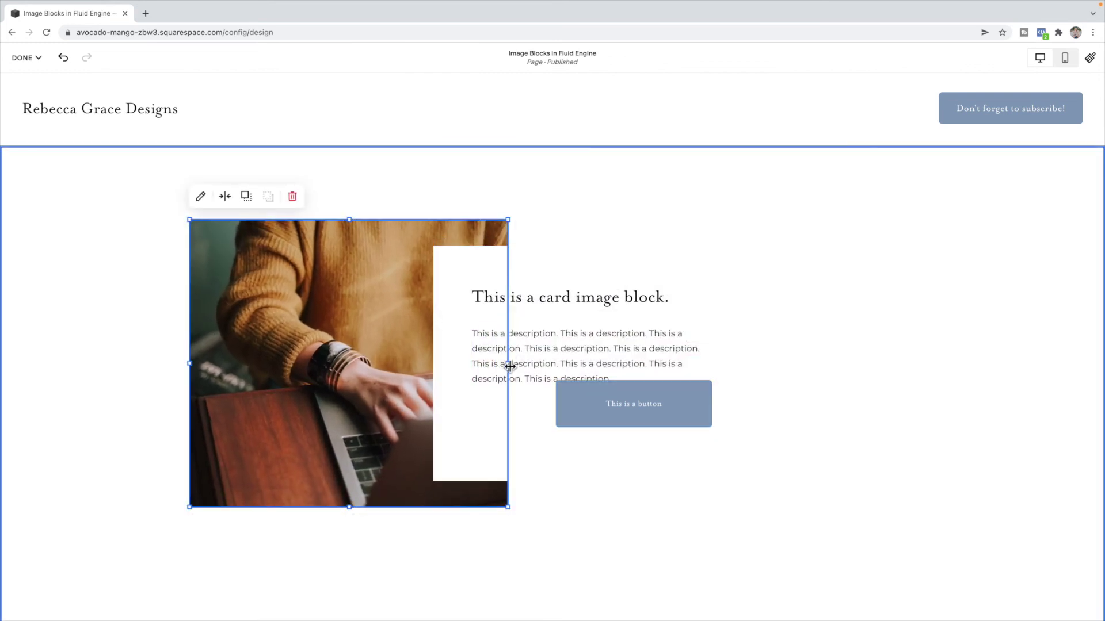
left_click_drag(507, 362, 629, 366)
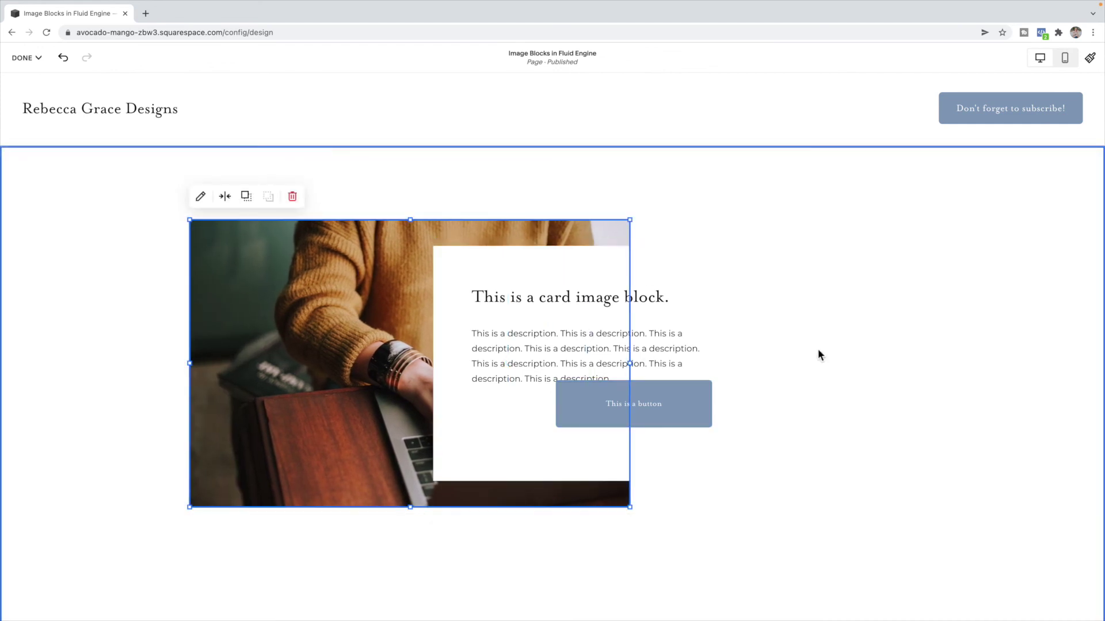
left_click(831, 381)
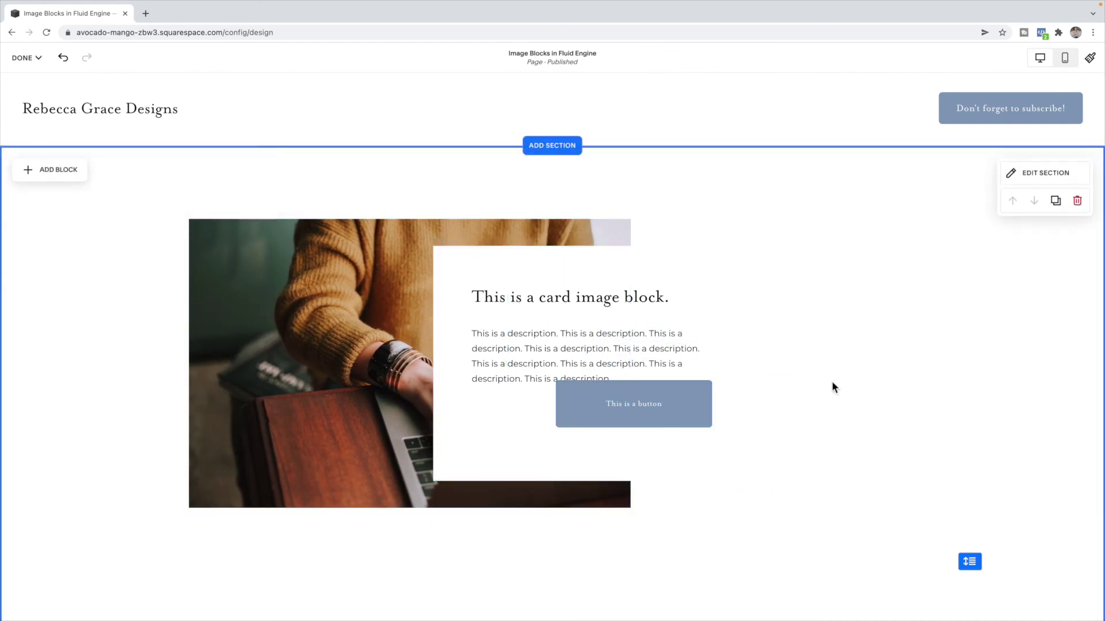
left_click_drag(693, 274, 755, 278)
mouse_move(704, 426)
left_mouse_down()
mouse_move(711, 435)
mouse_move(697, 433)
left_mouse_up()
left_click(895, 406)
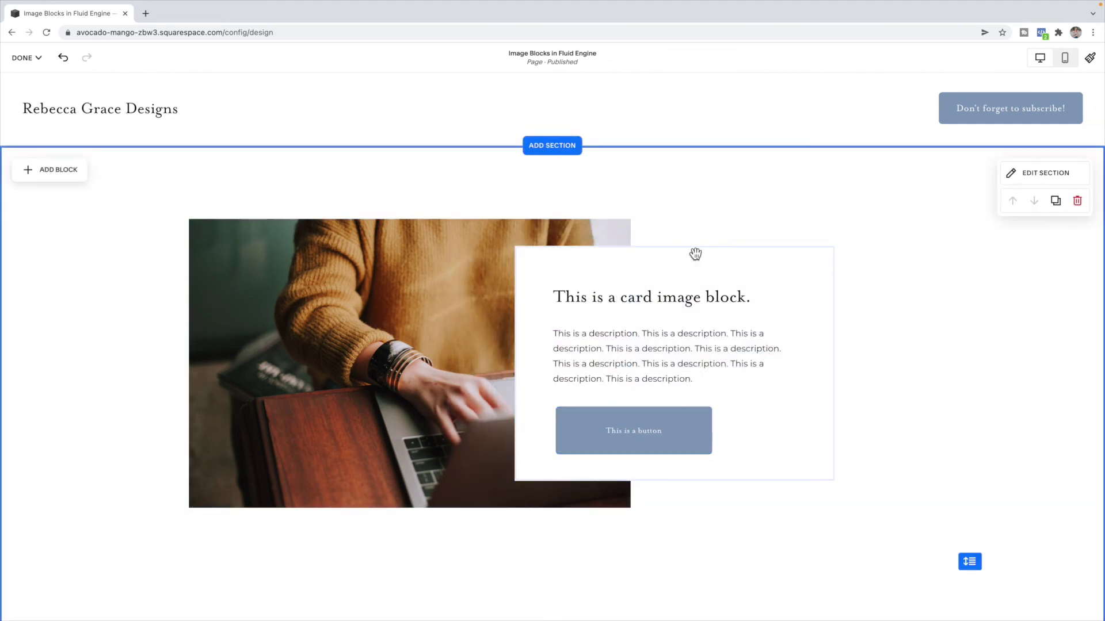
Step: Save the page changes and open the Lightest 1 colour theme for editing
left_click(23, 58)
left_click(26, 86)
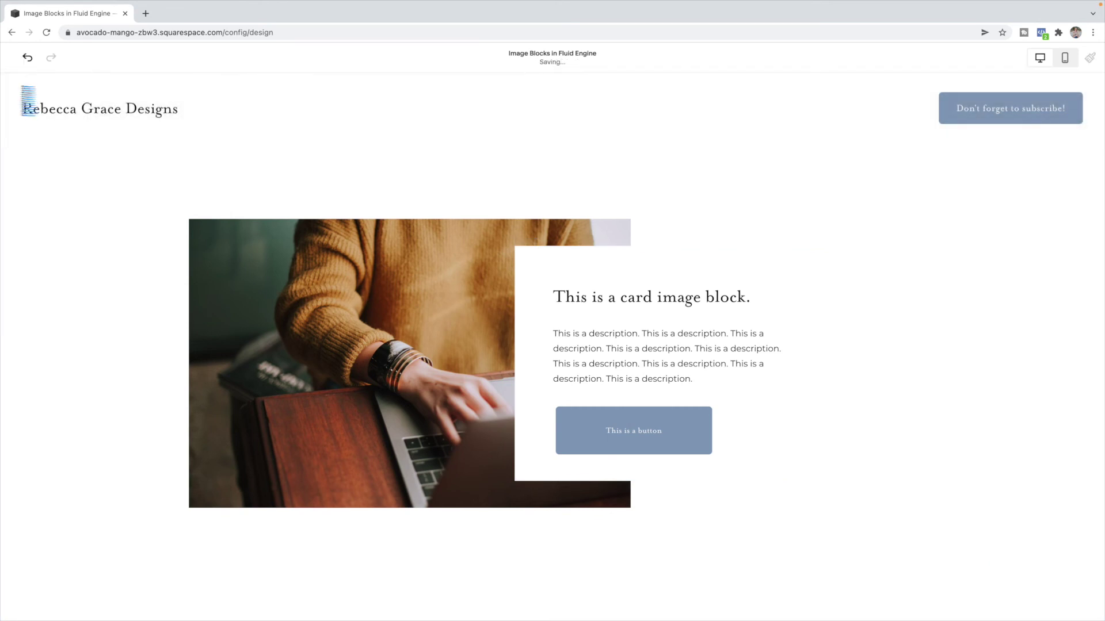
left_click(40, 143)
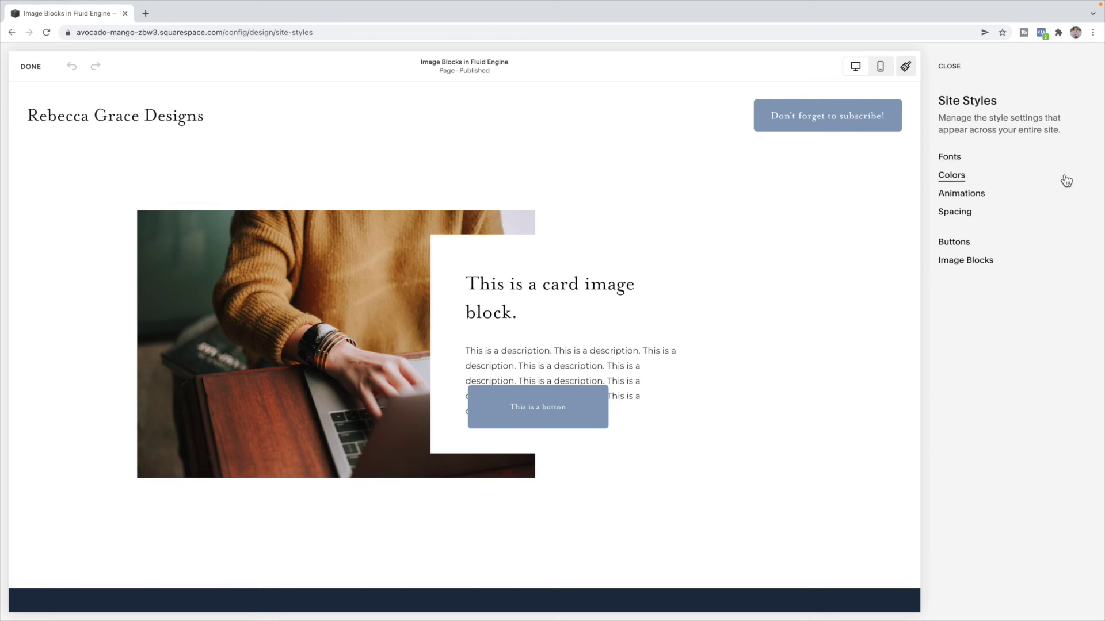
left_click(952, 176)
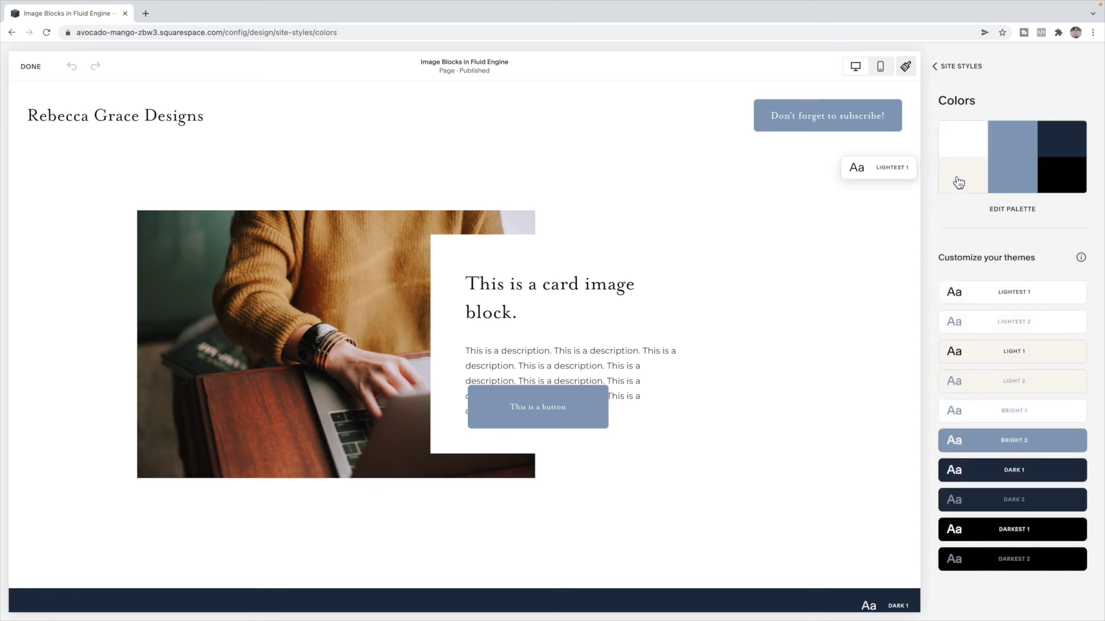
left_click(1077, 298)
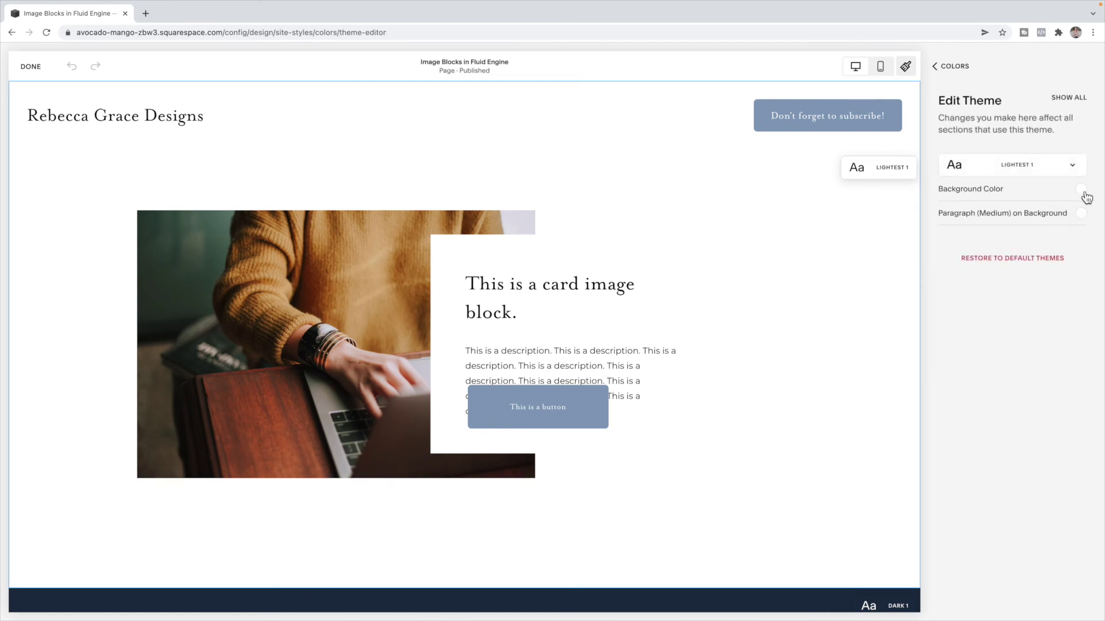
Step: Set the Lightest 1 background to the cream palette shade and save the theme
left_click(1082, 190)
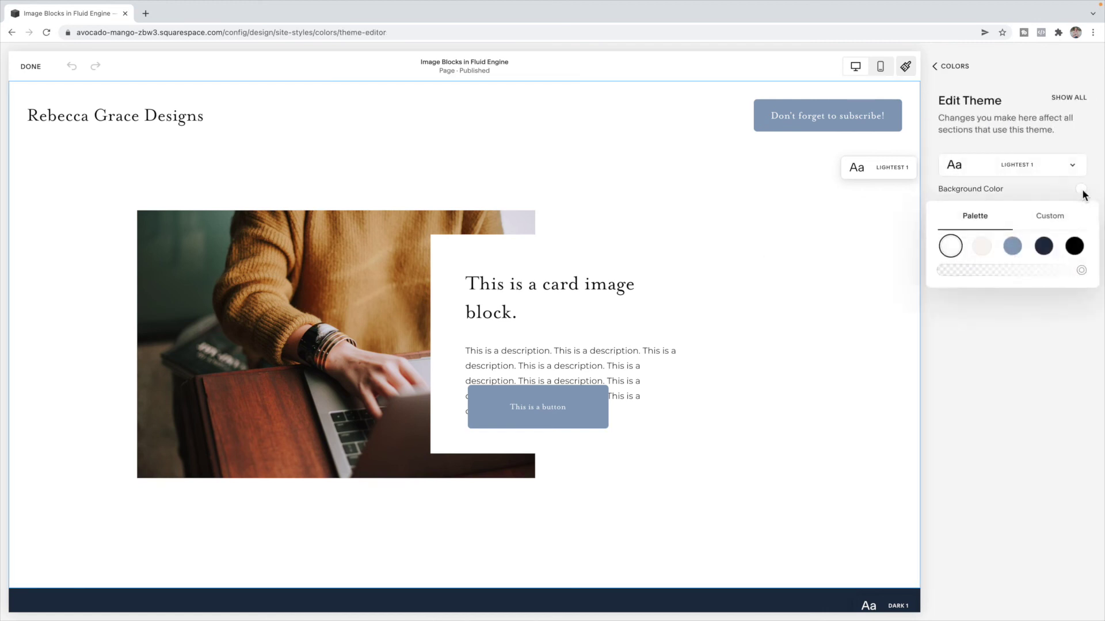
left_click(982, 246)
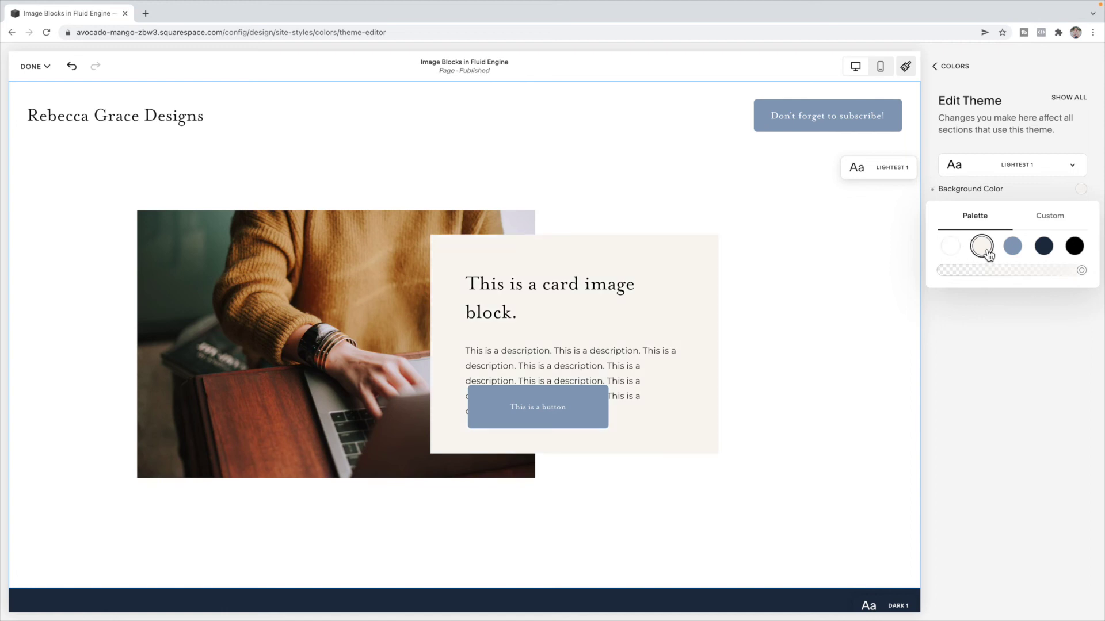
left_click(820, 256)
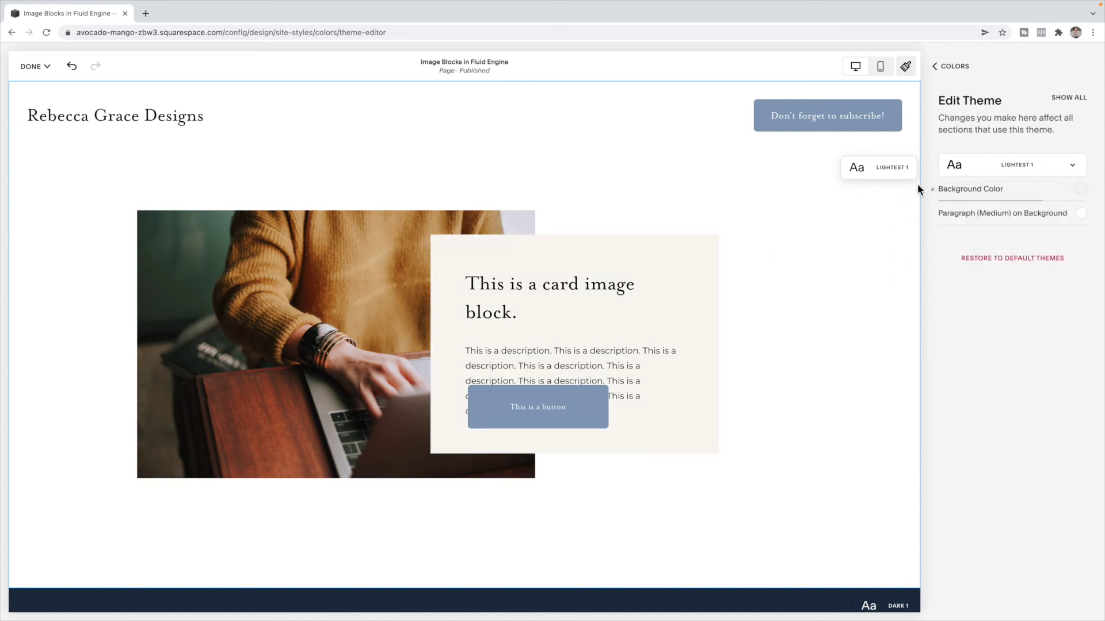
left_click(35, 66)
left_click(36, 100)
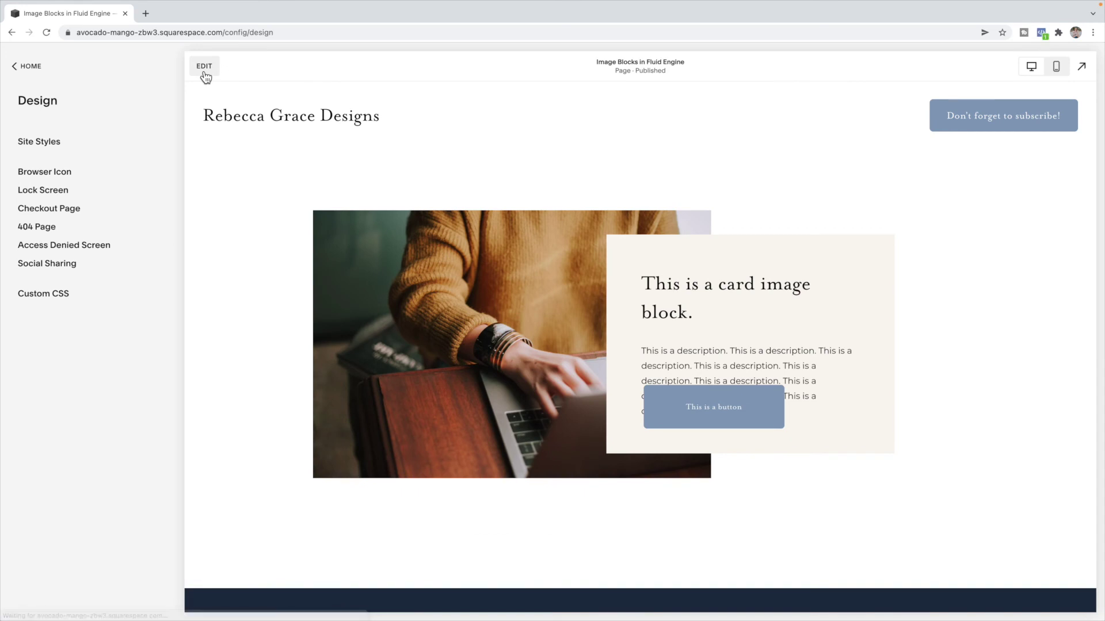
left_click(205, 73)
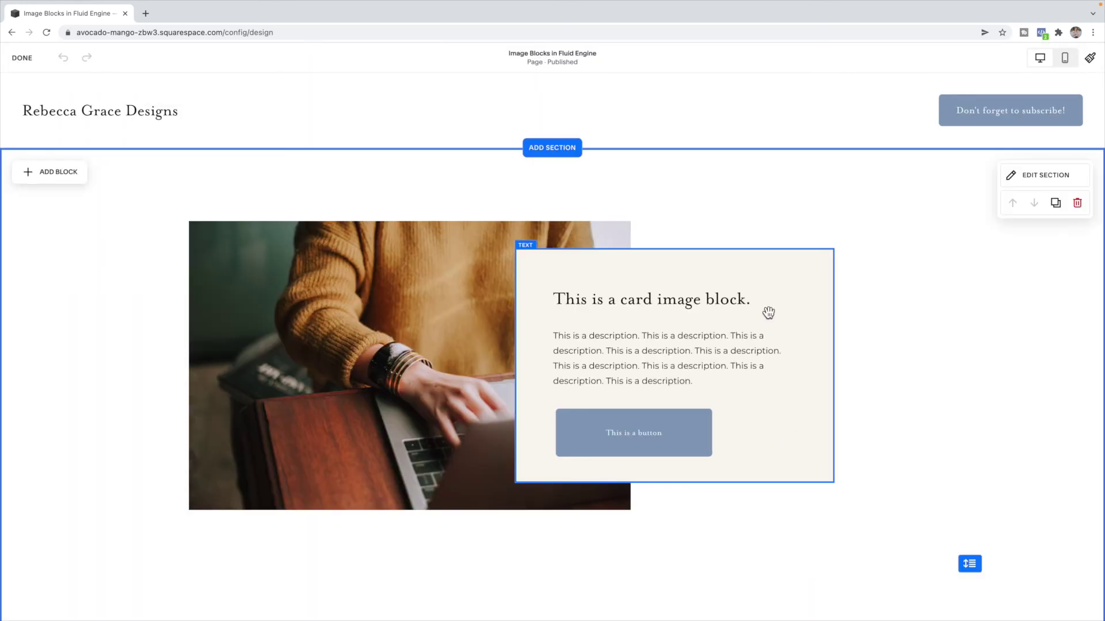
Step: Nudge the button and widen the card text block to the right over the image
left_click_drag(654, 441, 659, 433)
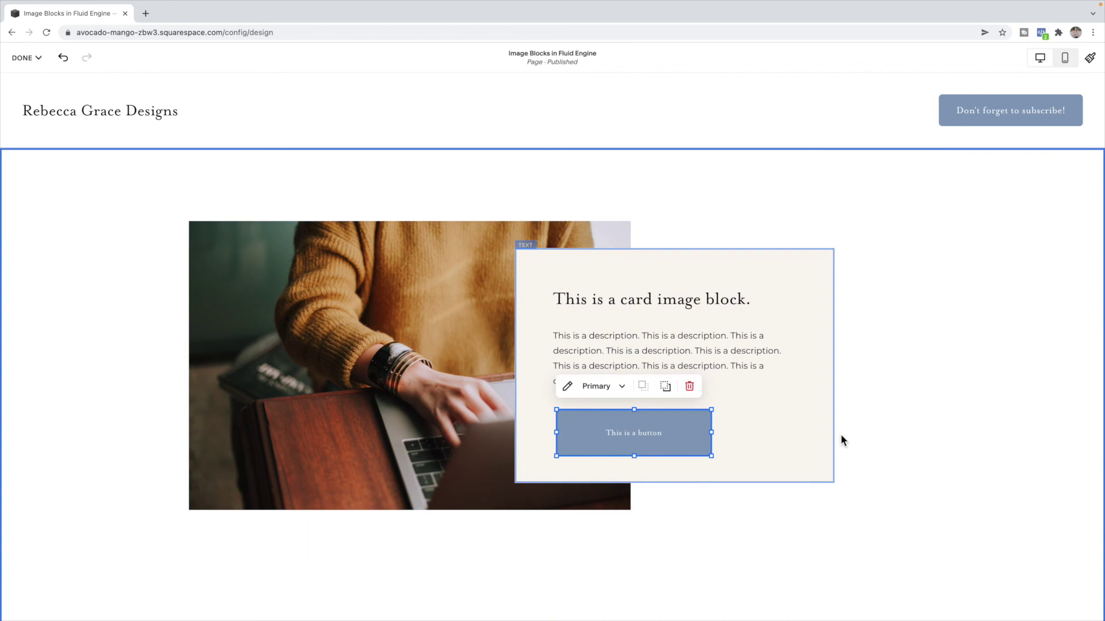
left_click(835, 361)
left_click_drag(839, 365, 913, 370)
left_click(636, 310)
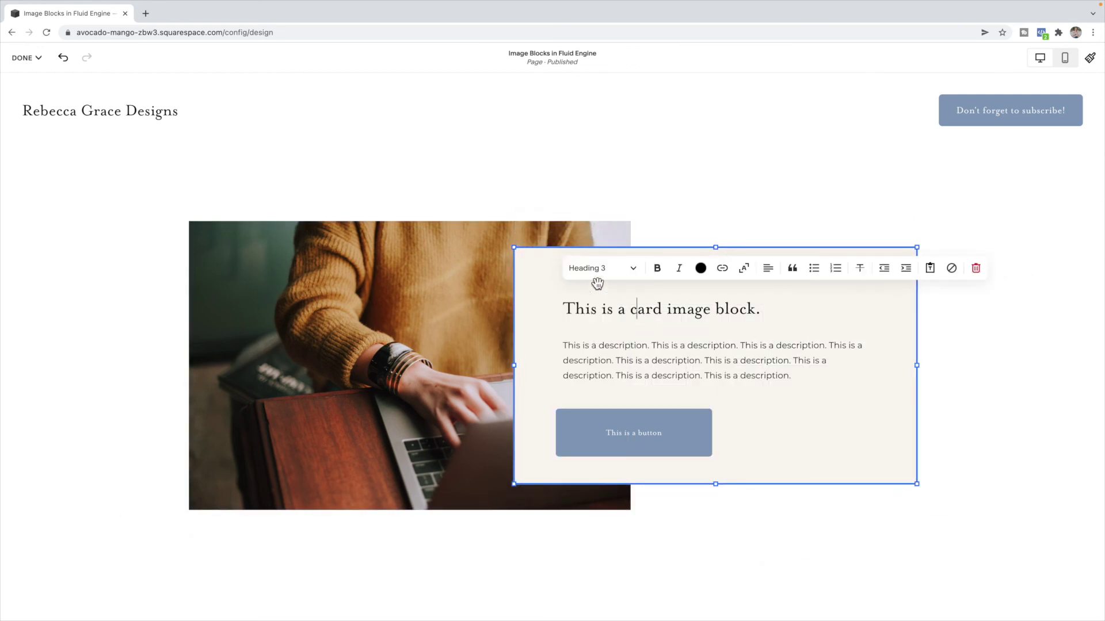
left_click(556, 306)
left_click(677, 226)
left_click(560, 264)
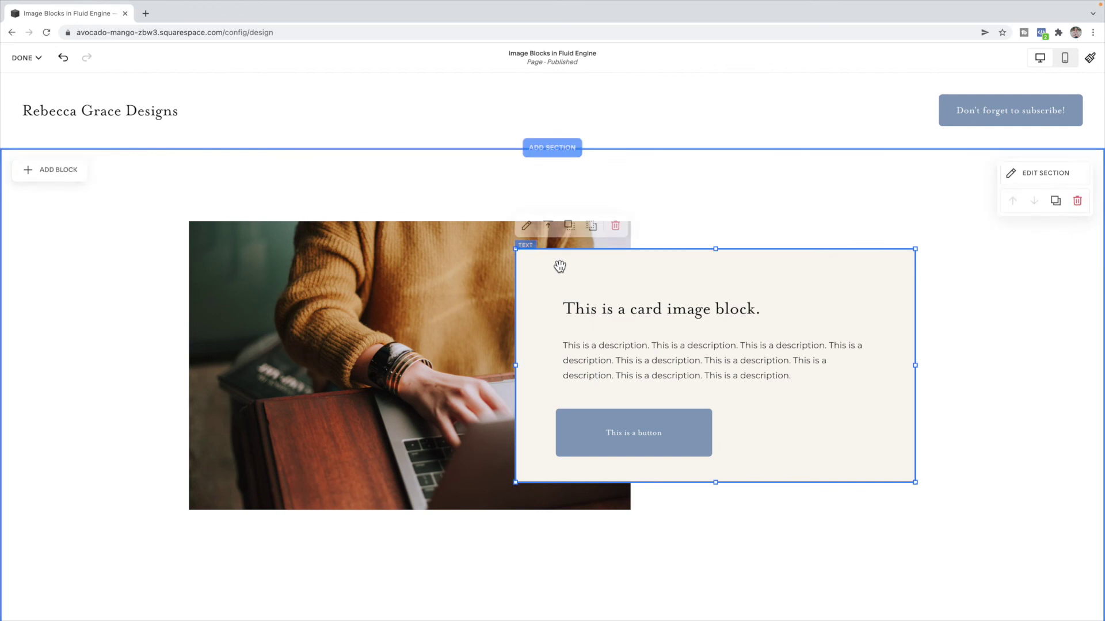
Step: Set the card padding to Medium, extend its bottom edge, and move the button inside
left_click(548, 225)
left_click(533, 231)
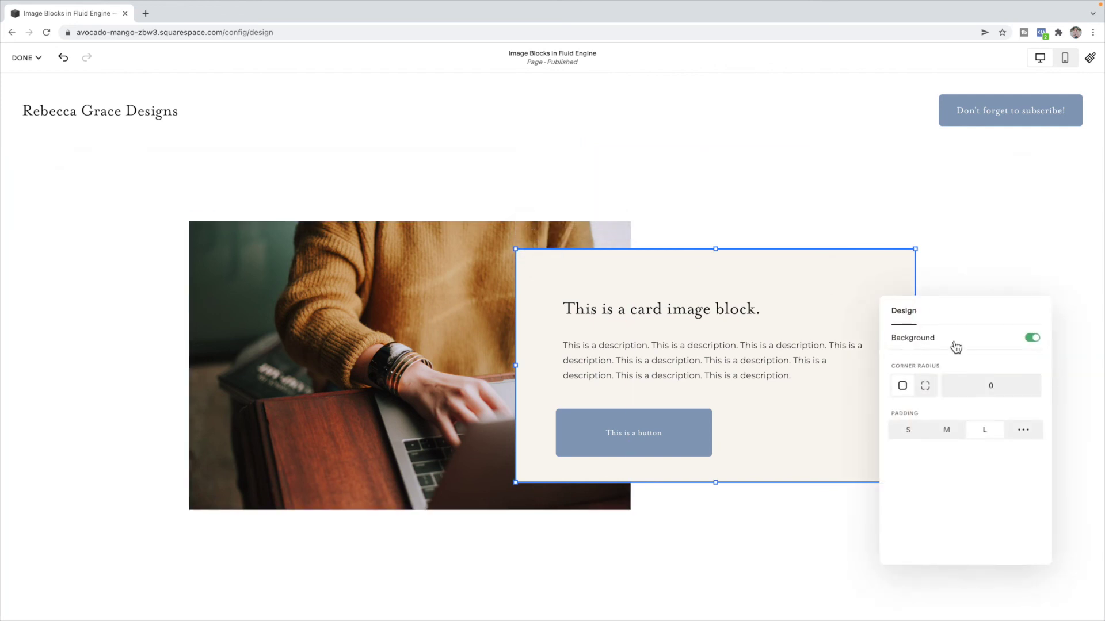
left_click(952, 438)
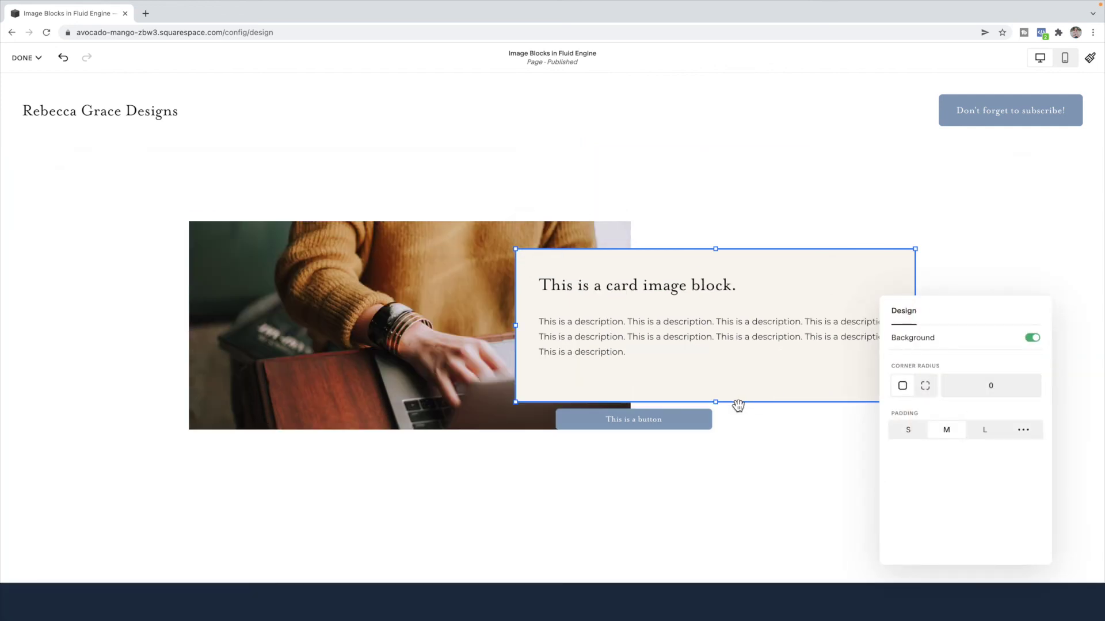
left_click_drag(738, 405, 722, 475)
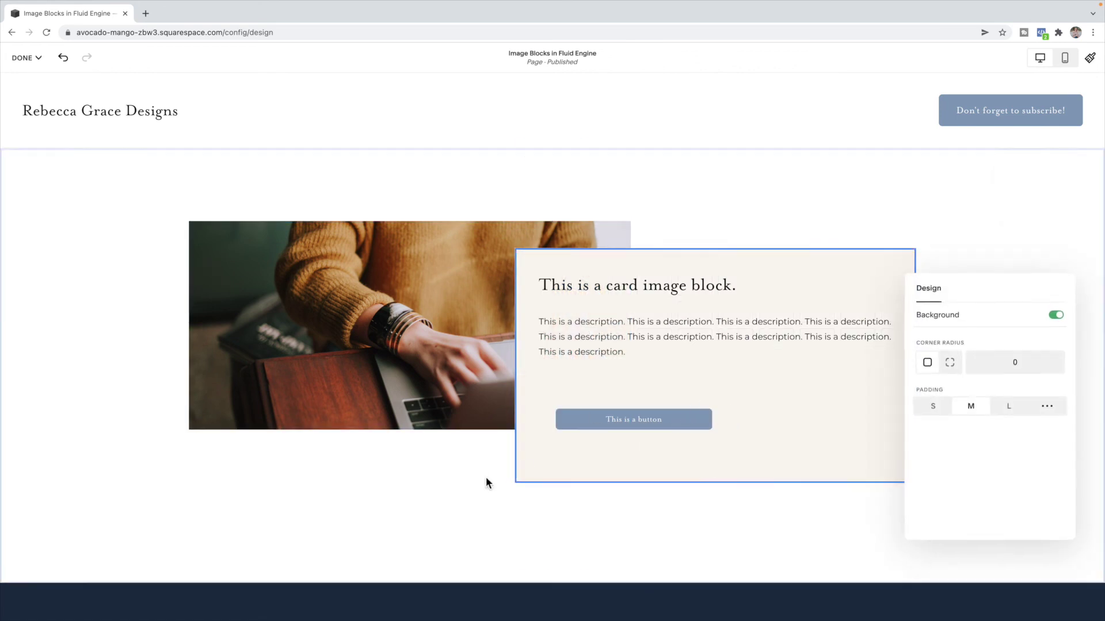
mouse_move(656, 425)
left_mouse_down()
mouse_move(636, 431)
mouse_move(634, 453)
mouse_move(656, 407)
mouse_move(668, 415)
mouse_move(626, 408)
mouse_move(640, 411)
left_mouse_up()
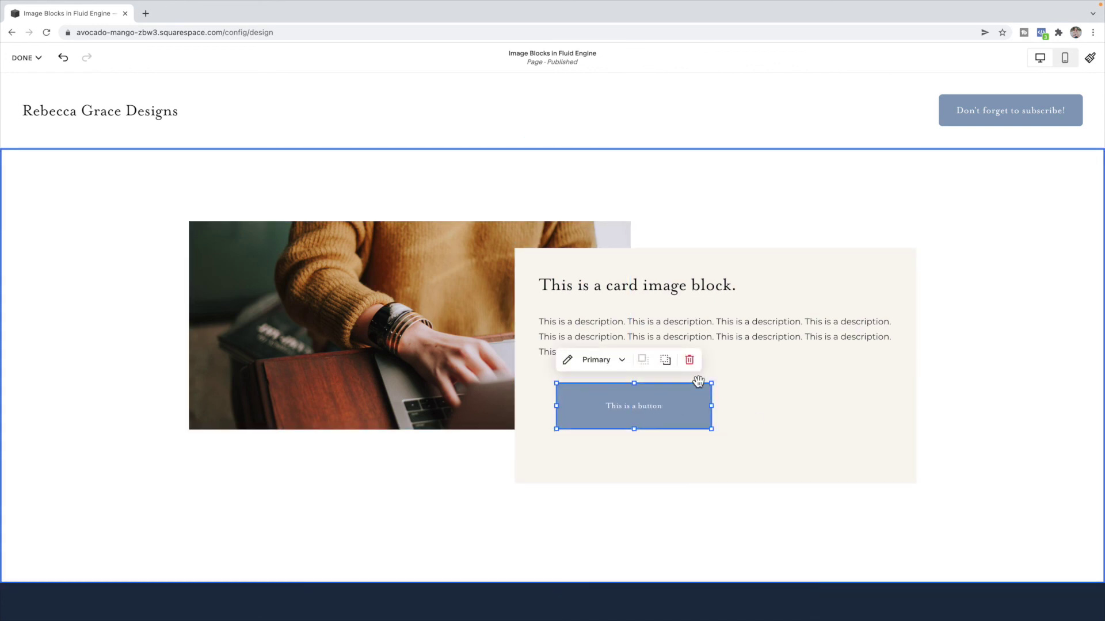
Step: Shorten the card text block from the bottom and move the button down-left
left_click(739, 485)
left_click_drag(730, 480, 722, 460)
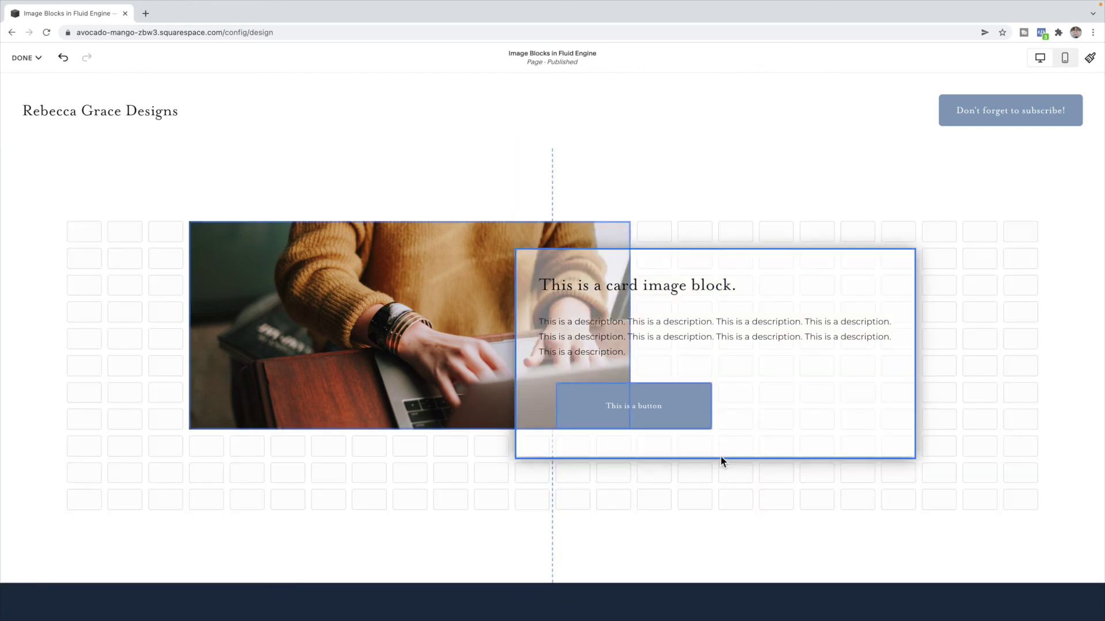
mouse_move(695, 414)
left_mouse_down()
mouse_move(661, 424)
mouse_move(677, 423)
left_mouse_up()
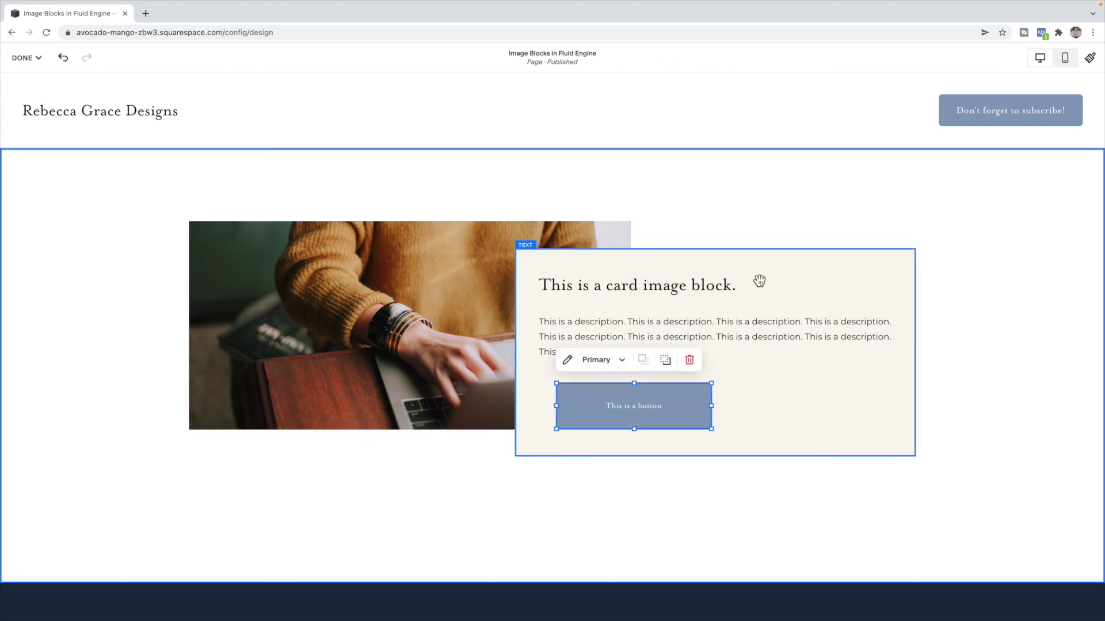
left_click(635, 237)
Step: Give the card custom padding with 10% left and right, then save the page
left_click(555, 259)
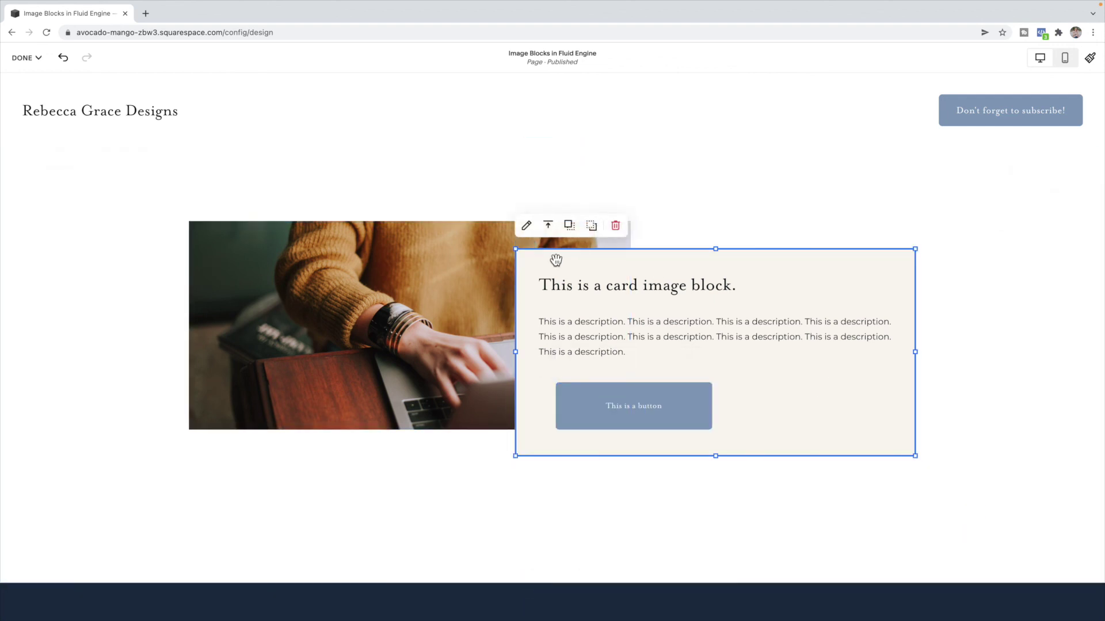
left_click(525, 224)
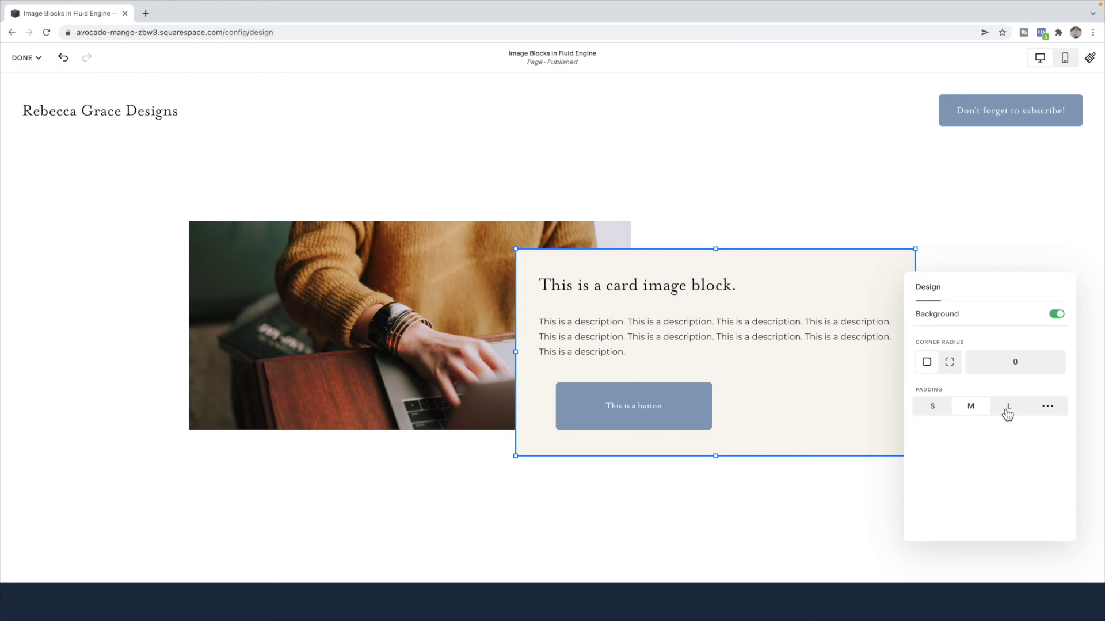
left_click(1049, 410)
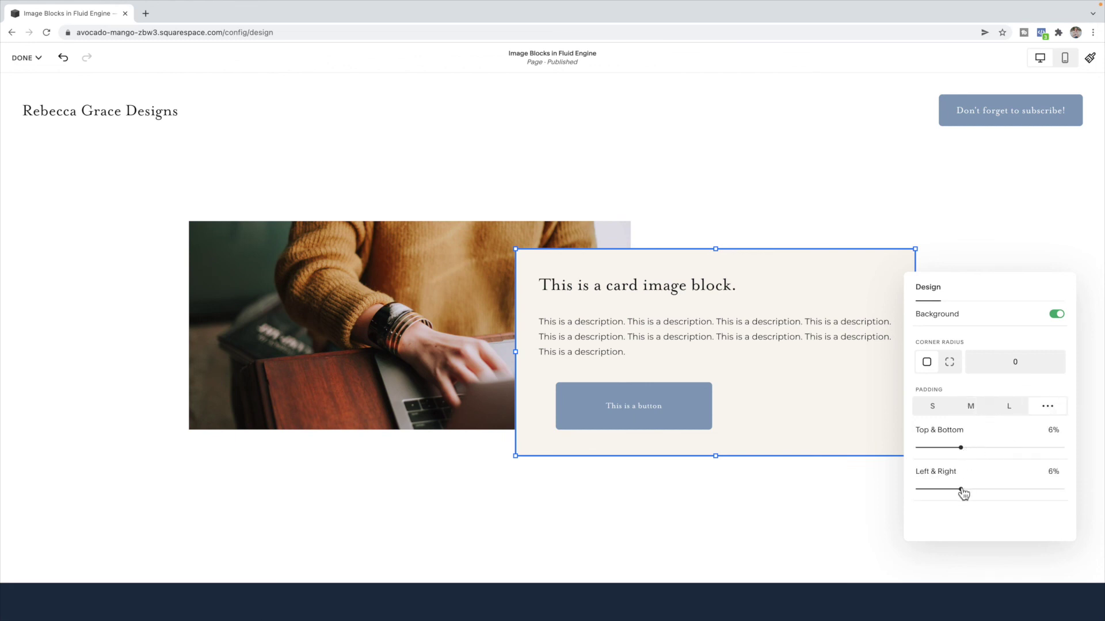
left_click_drag(962, 492, 989, 489)
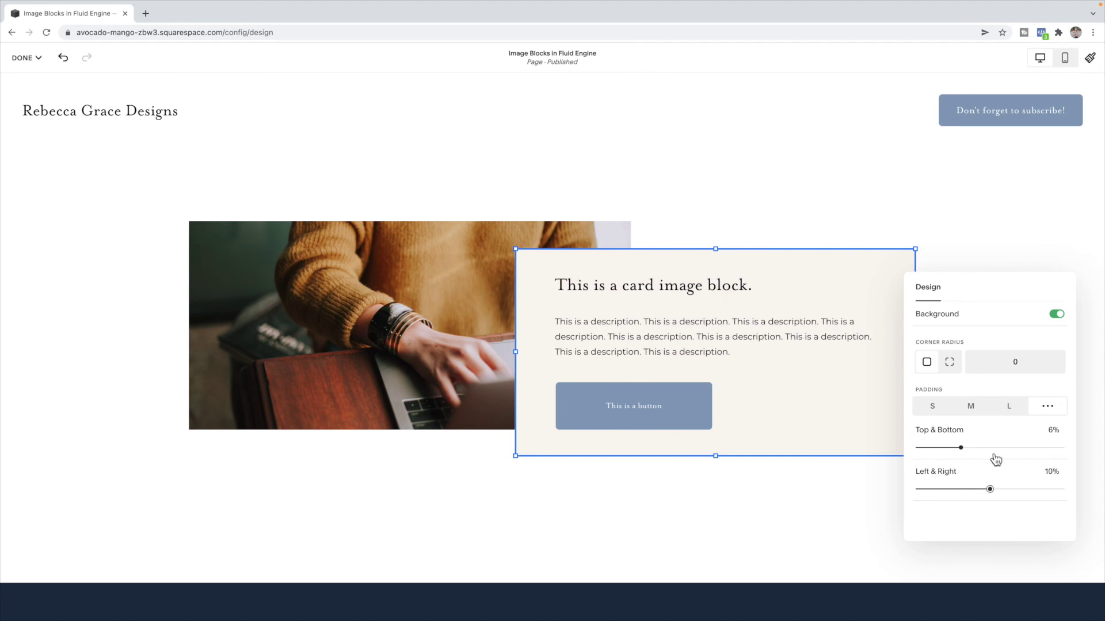
left_click(809, 523)
left_click(26, 57)
left_click(26, 88)
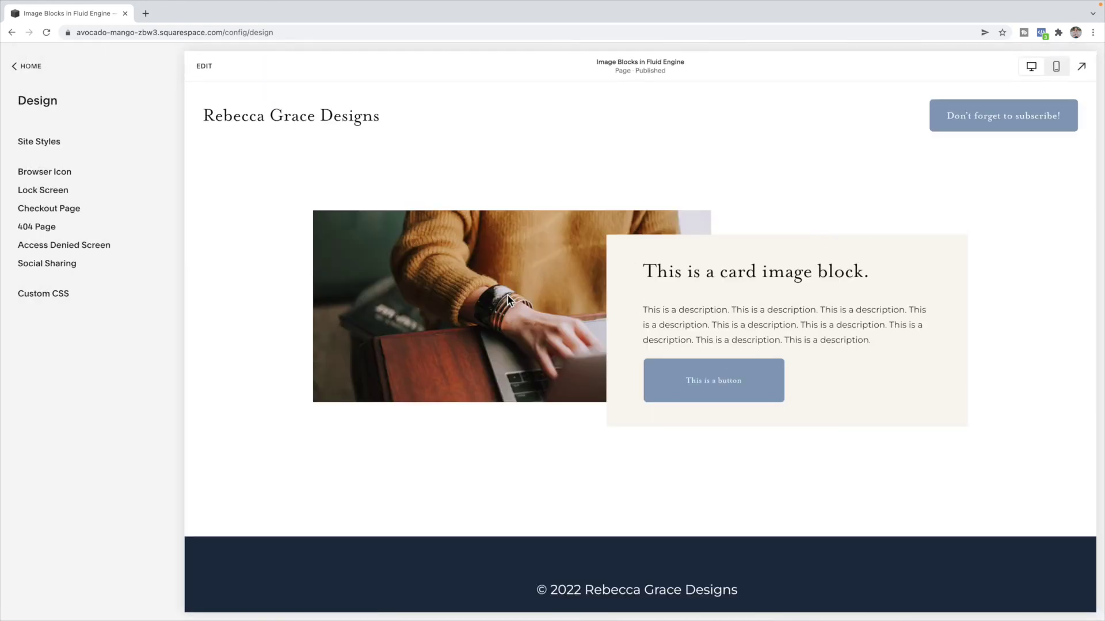
left_click(1081, 66)
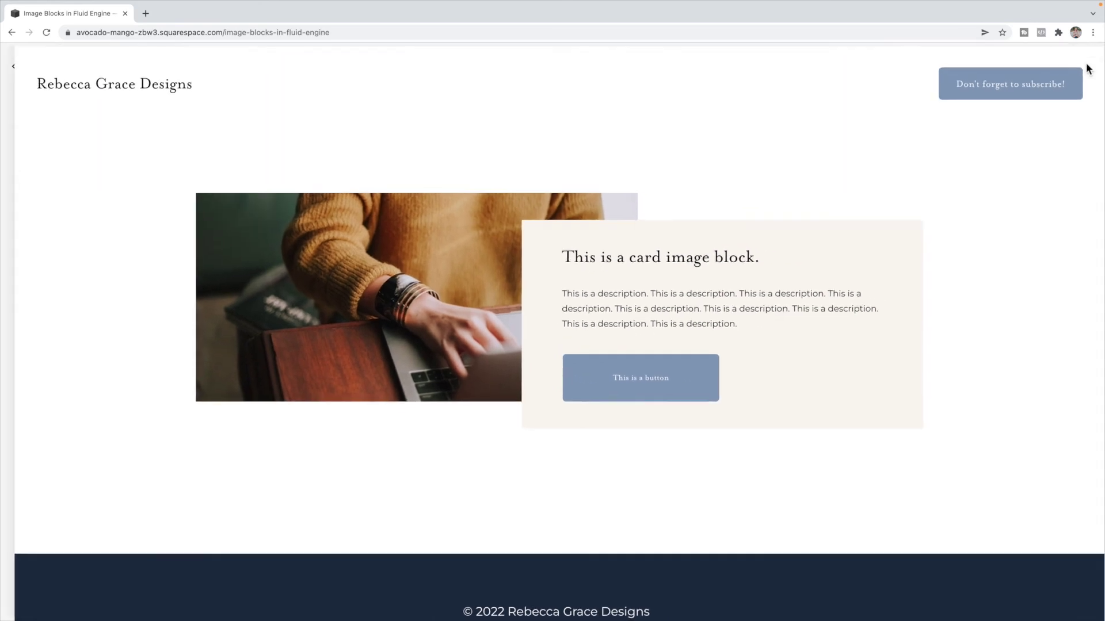
left_click(1092, 63)
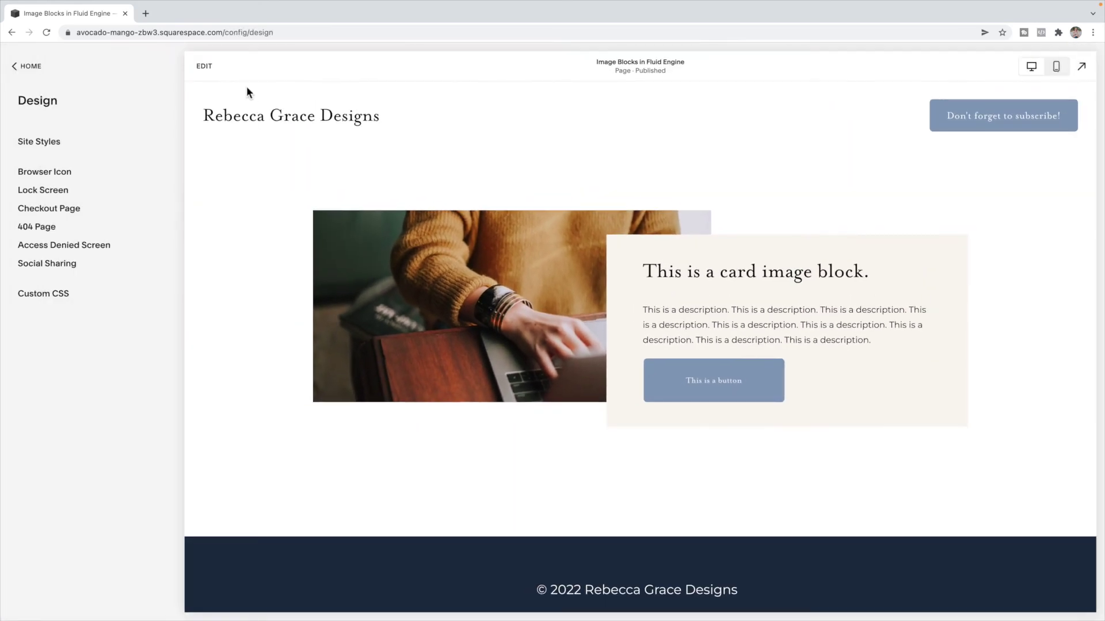
left_click(205, 66)
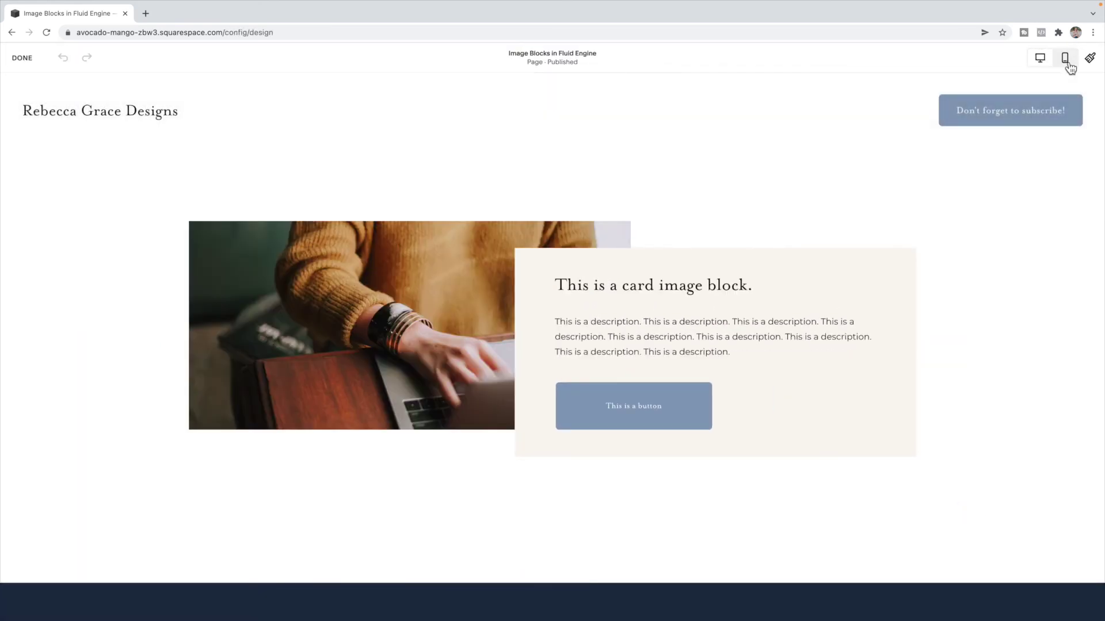
left_click(1068, 64)
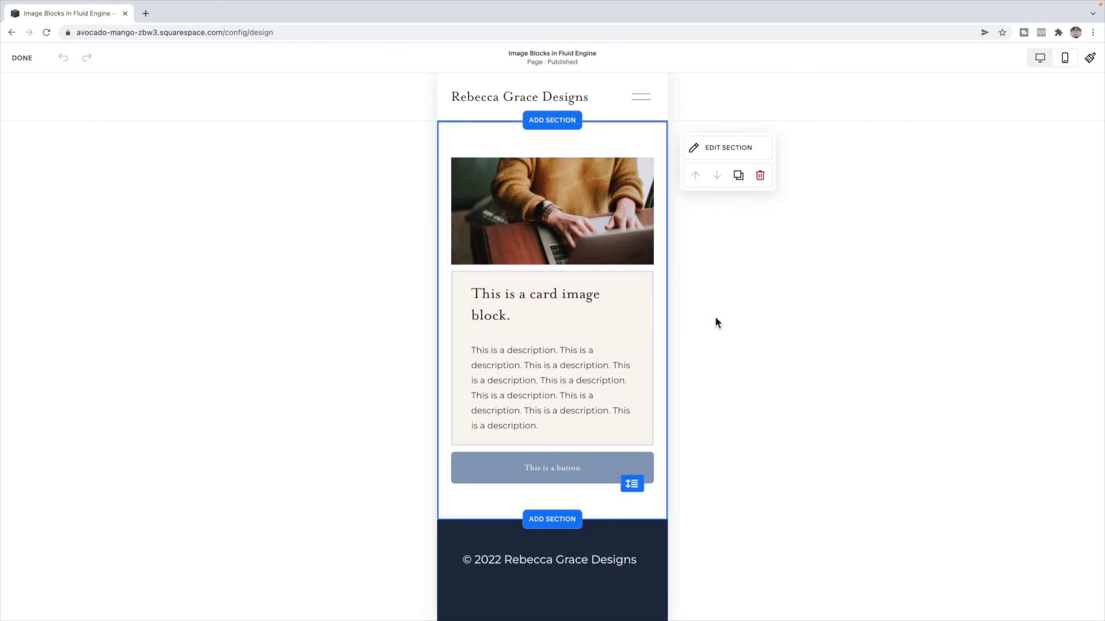
left_click(1045, 61)
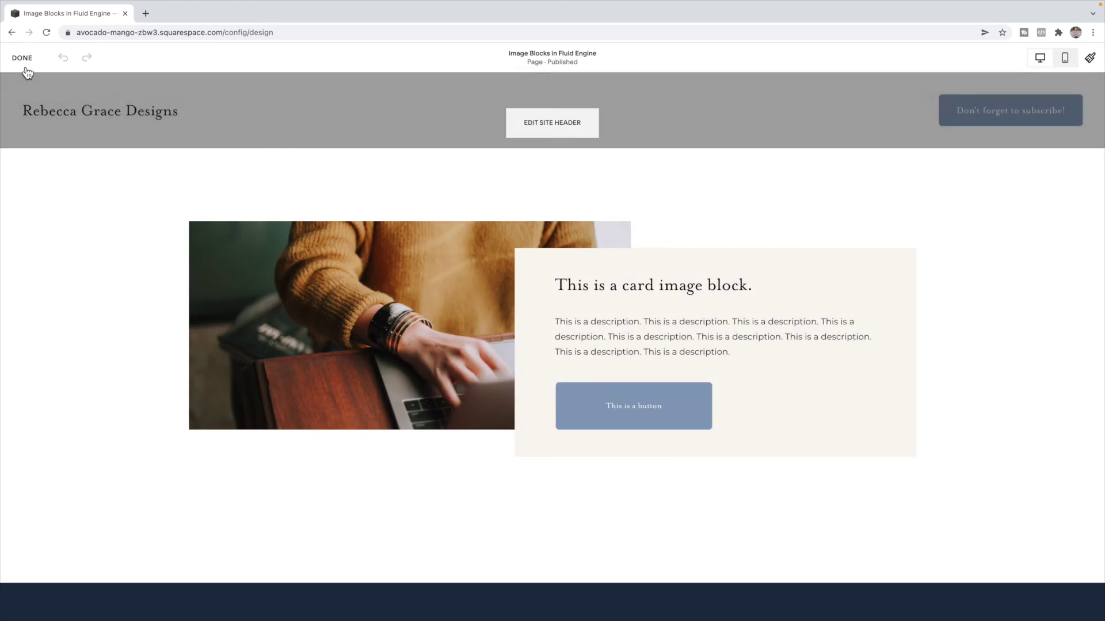
left_click(25, 68)
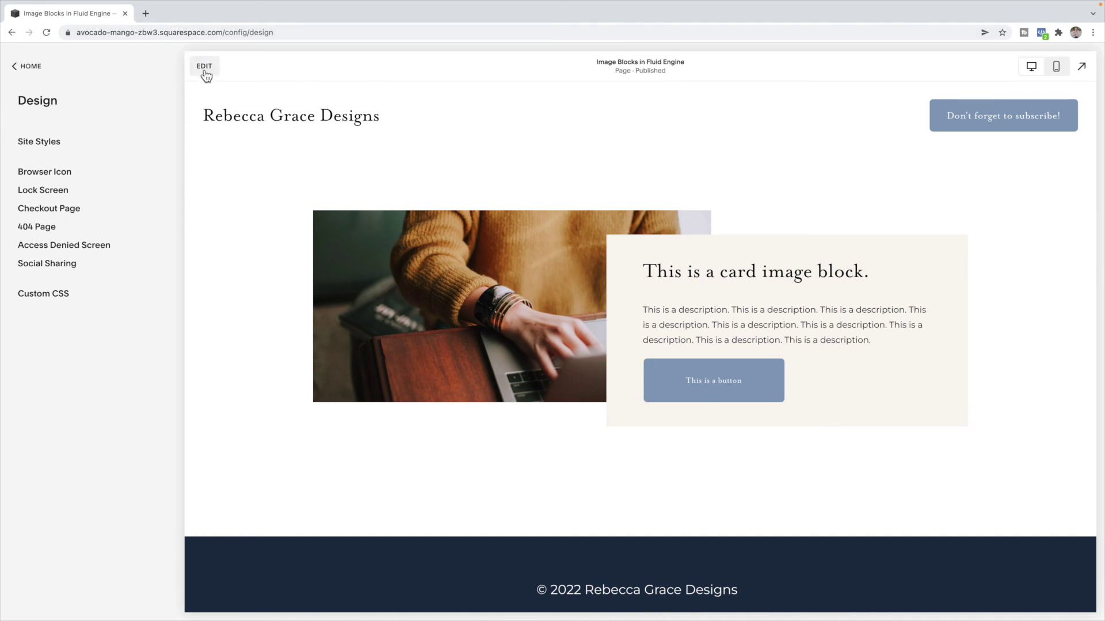
left_click(204, 66)
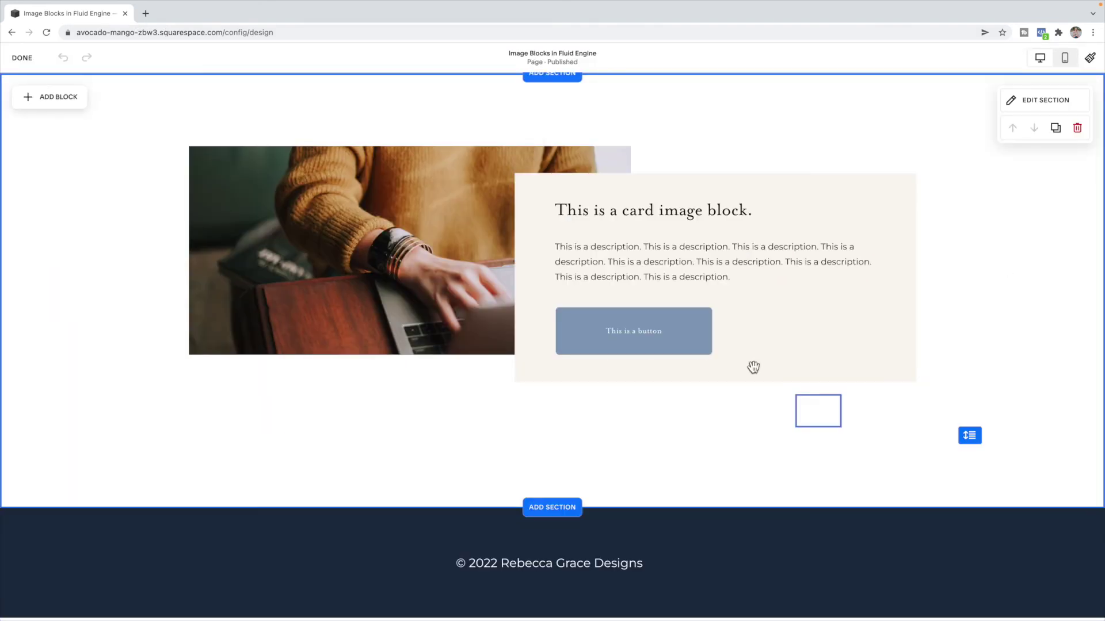
Step: Move the card text block below the image and widen it to match
left_click(710, 247)
left_click_drag(700, 192, 388, 394)
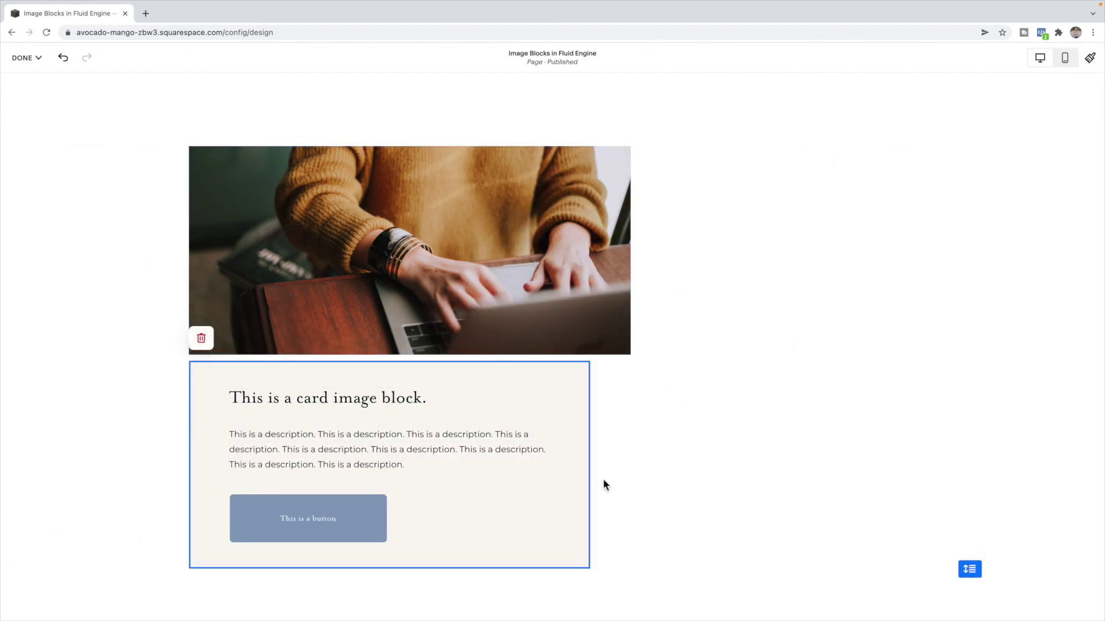
left_click_drag(589, 464, 634, 466)
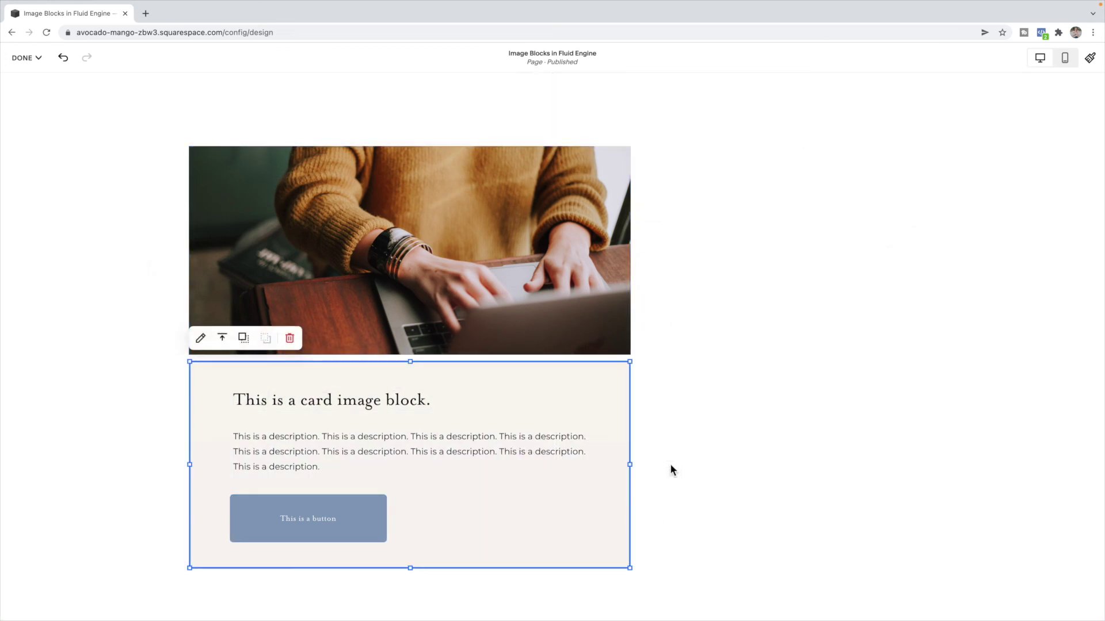
Step: Turn off the card text background and place the button under the description
left_click(200, 337)
left_click(752, 403)
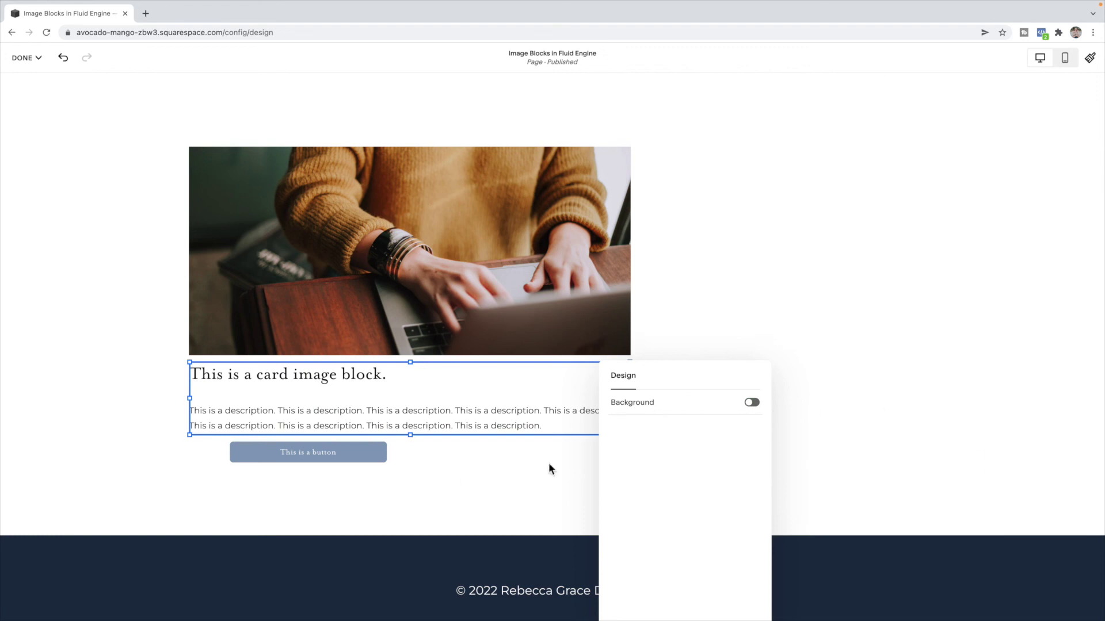
left_click_drag(357, 452, 270, 488)
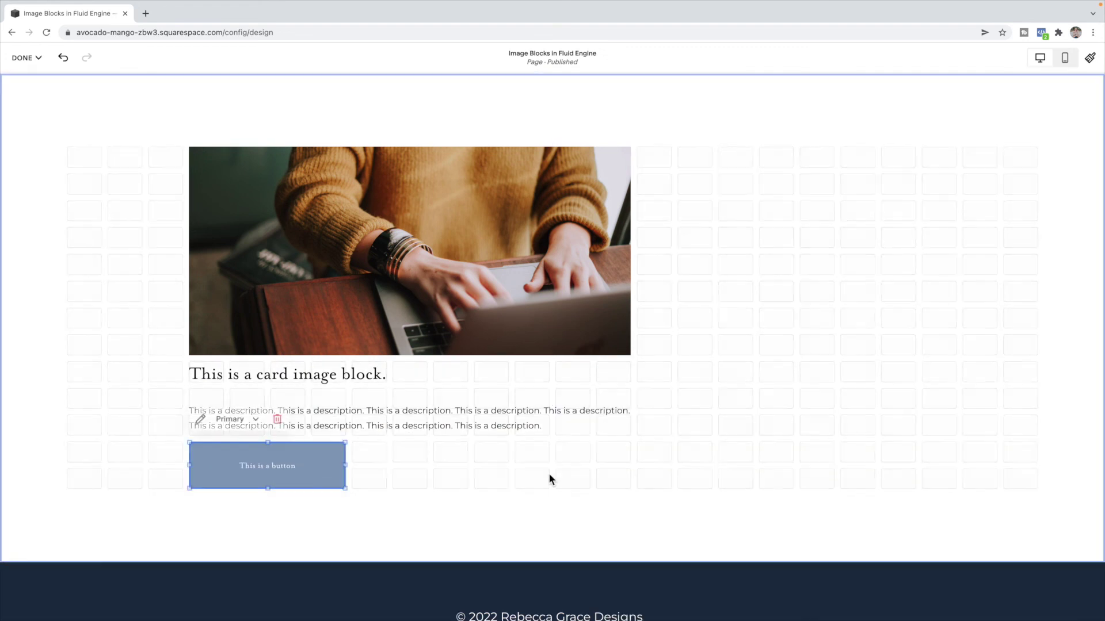
left_click(748, 461)
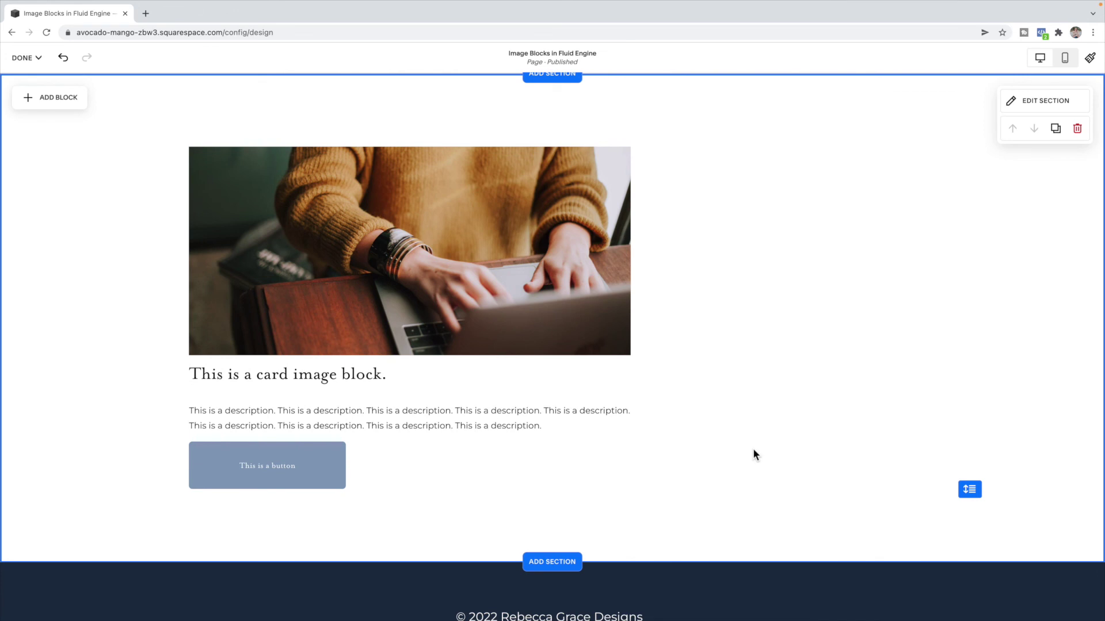
scroll(753, 455, "up", 1)
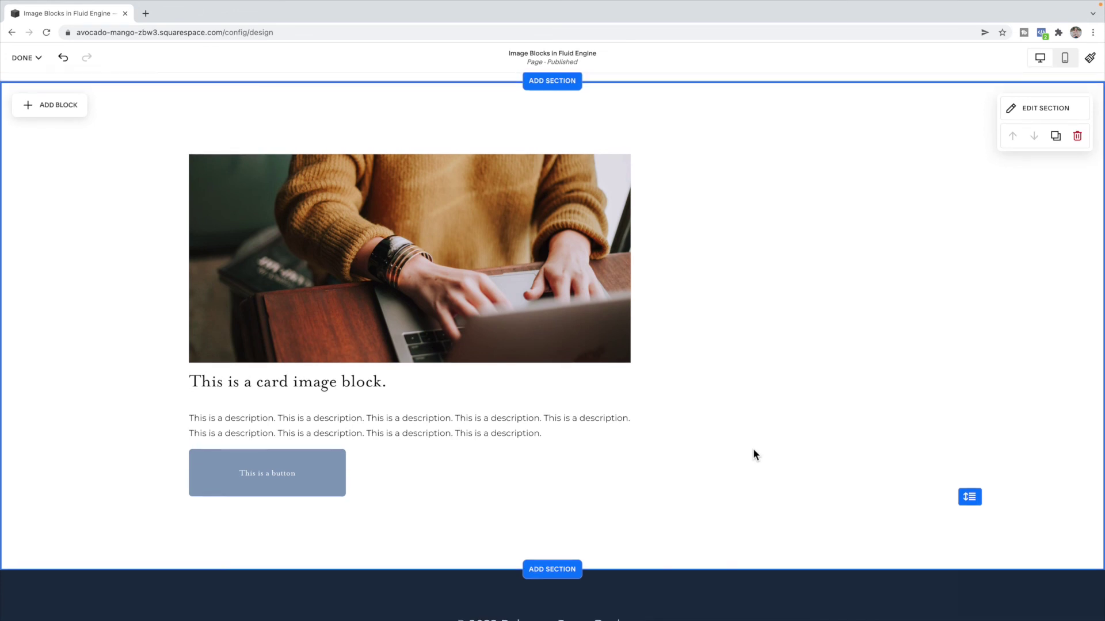